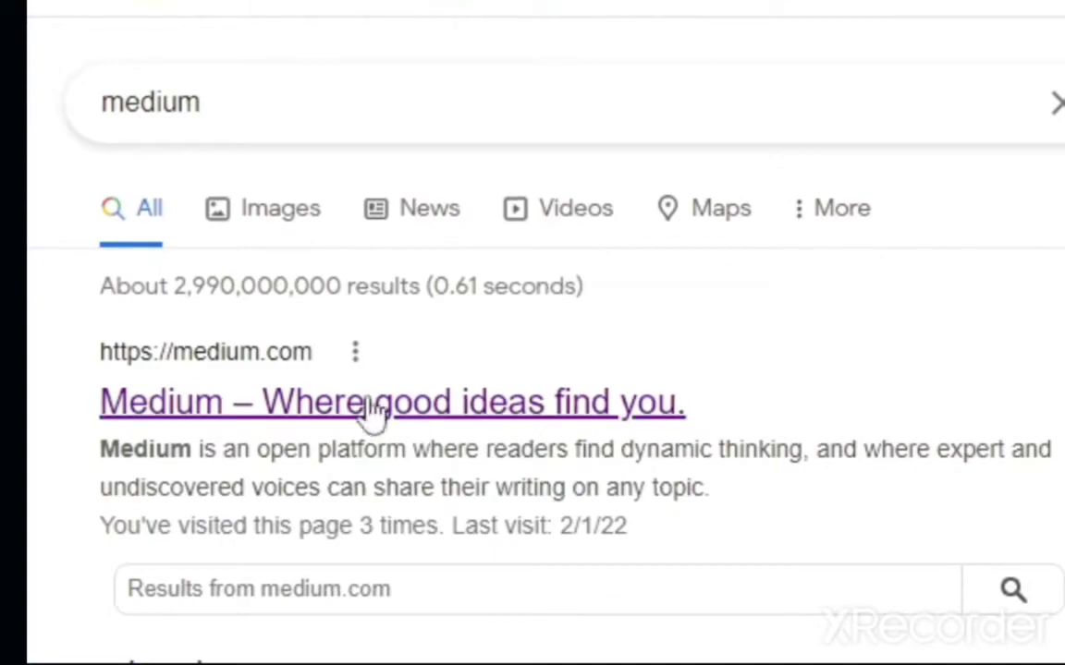
# Open the Medium website from the search results and look through the trending and featured stories on its home page
pyautogui.click(348, 424)
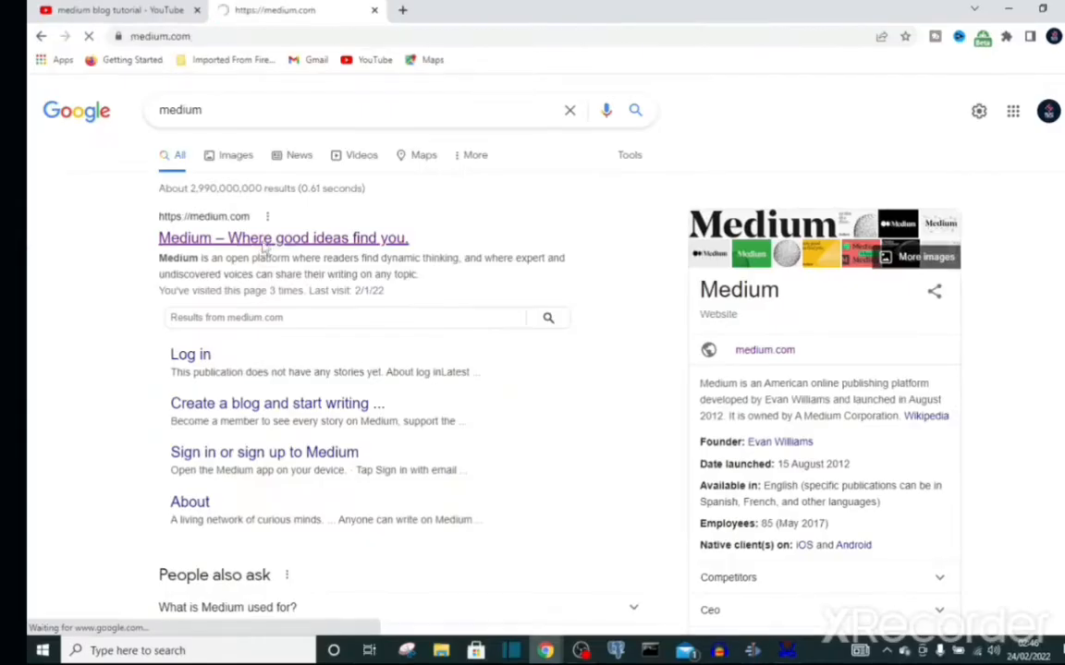
pyautogui.scroll(-2, 580, 351)
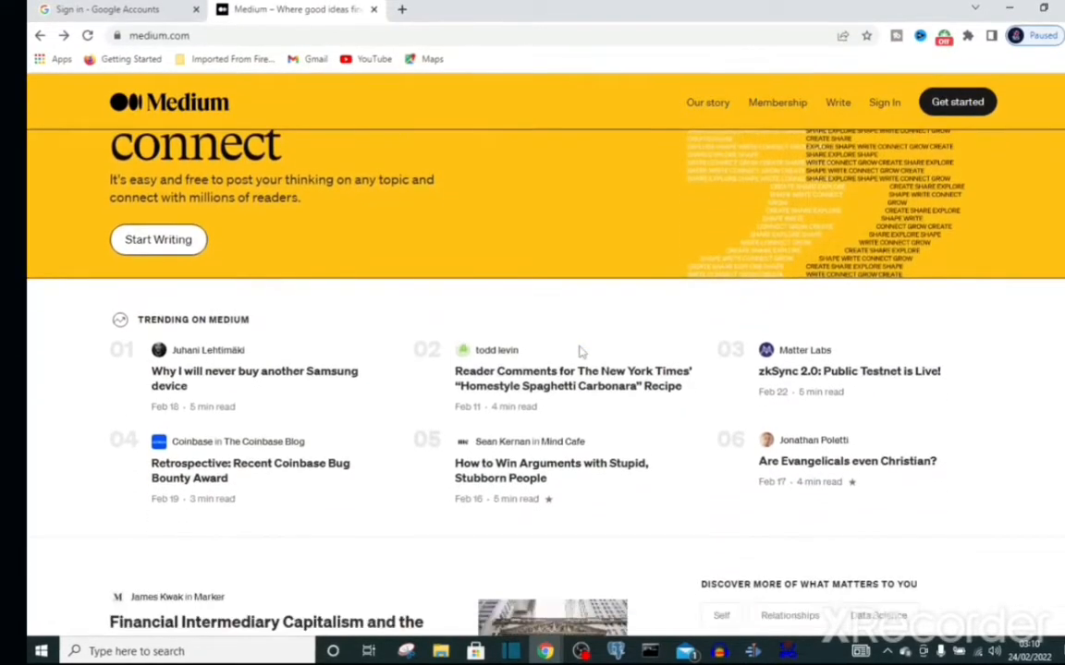
pyautogui.scroll(2, 580, 352)
pyautogui.scroll(-3, 579, 351)
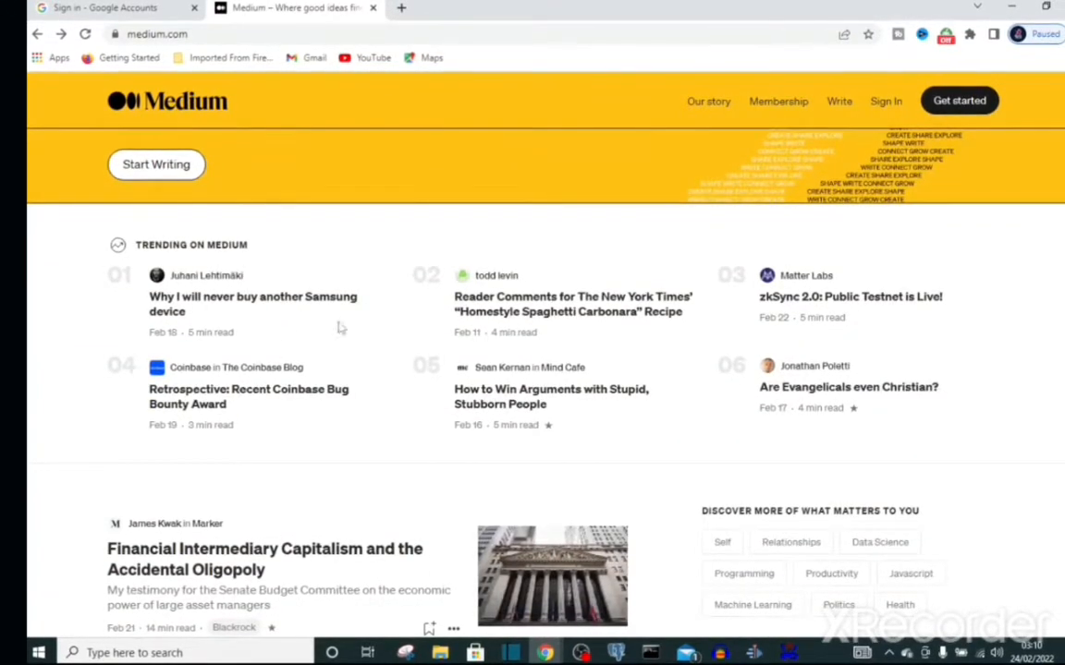
pyautogui.scroll(-3, 462, 381)
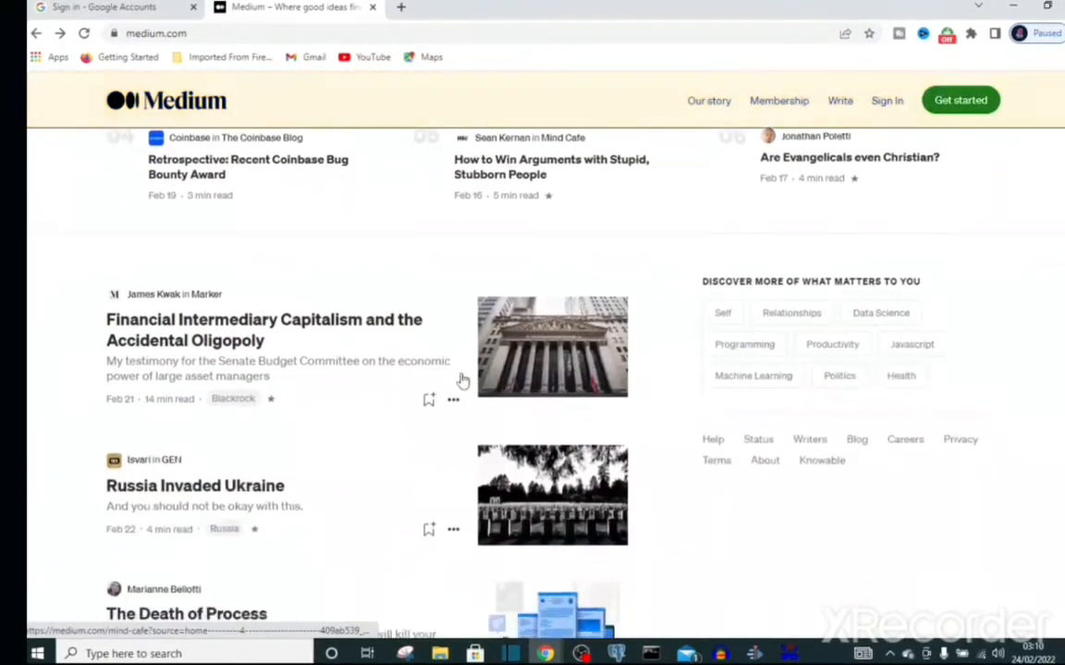
pyautogui.scroll(-15, 462, 381)
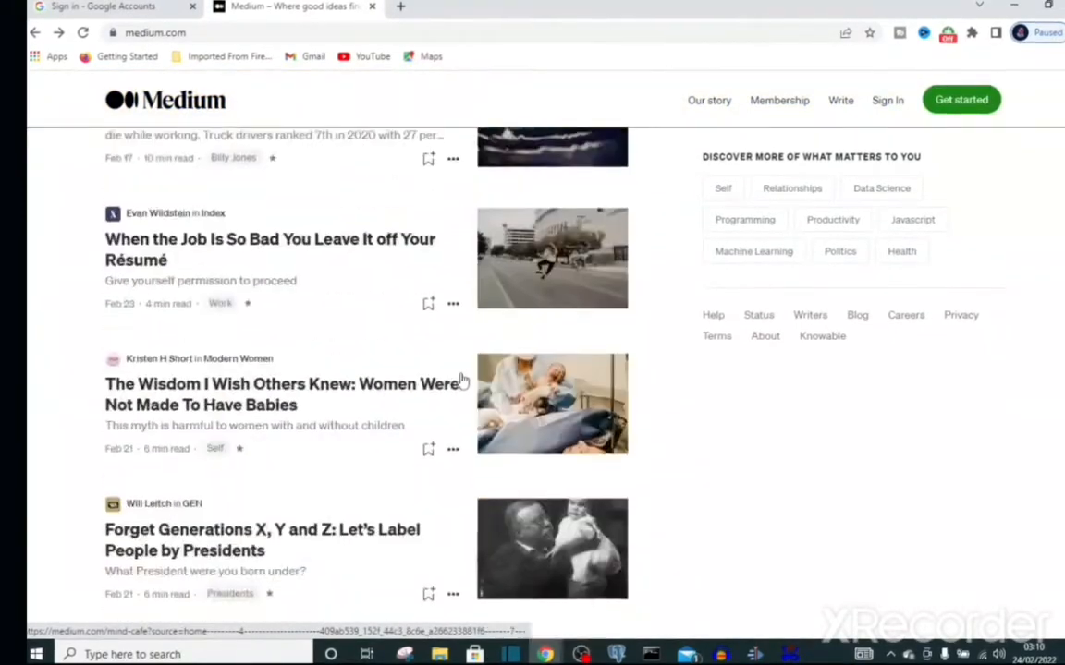
pyautogui.scroll(-8, 462, 381)
pyautogui.scroll(15, 462, 381)
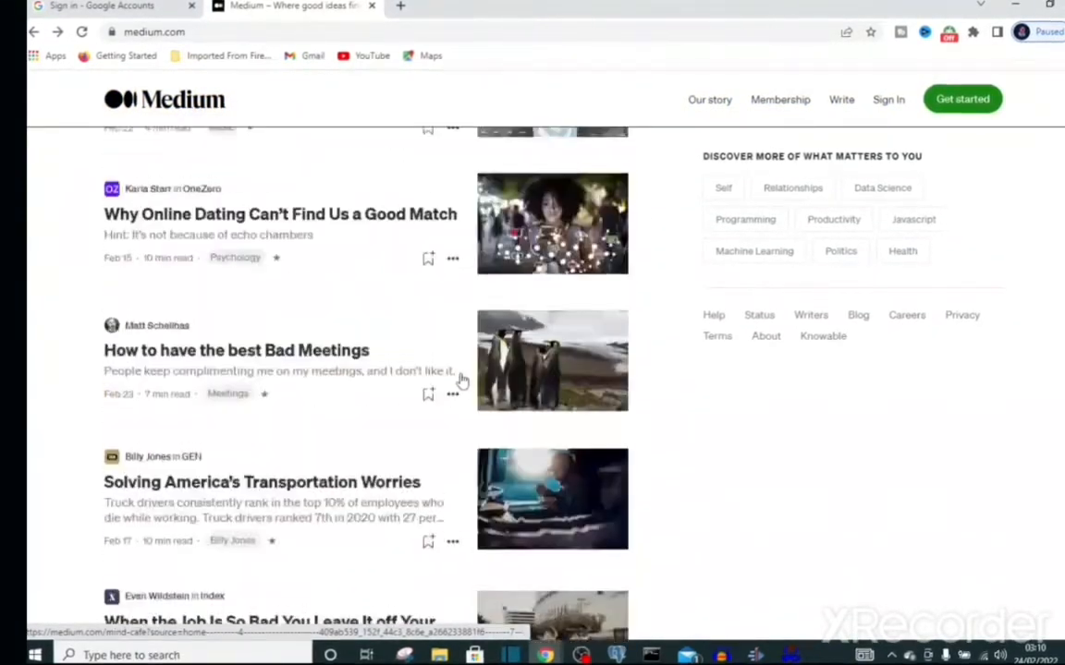
pyautogui.scroll(12, 463, 381)
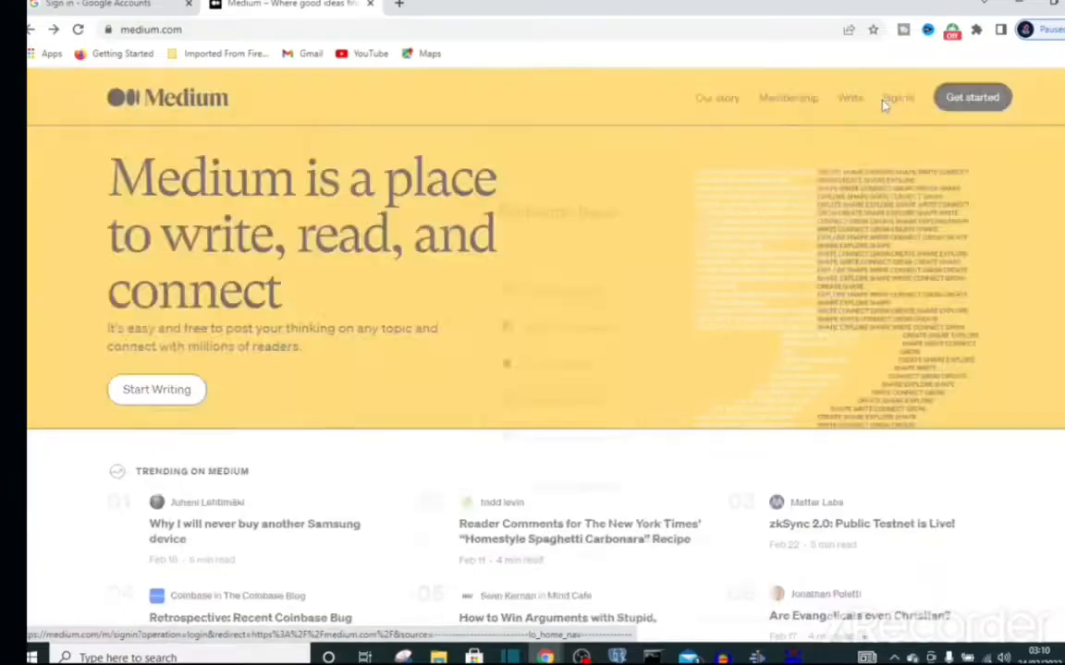
# Sign up for Medium with another Google account and finish creating the account with the filled-in full name
pyautogui.click(776, 139)
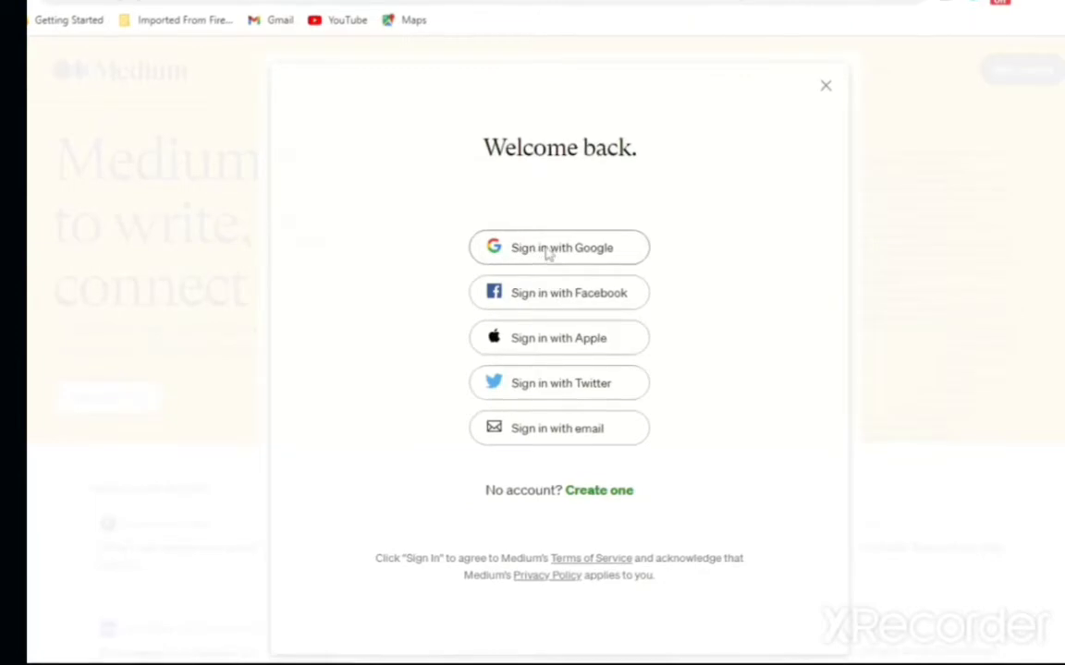
pyautogui.click(547, 247)
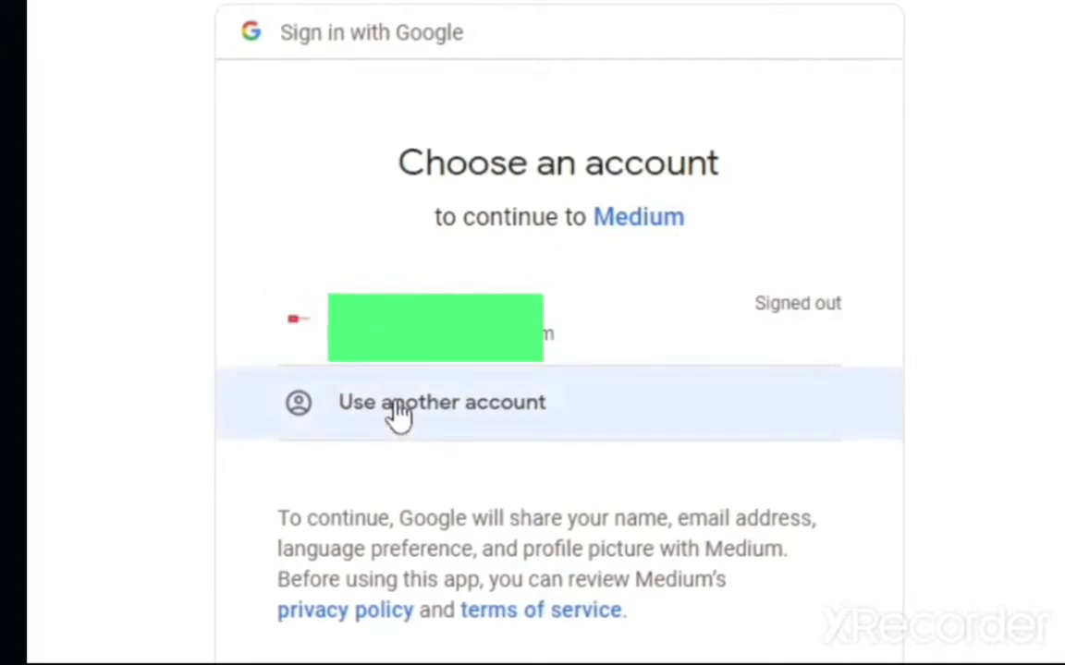
pyautogui.click(459, 410)
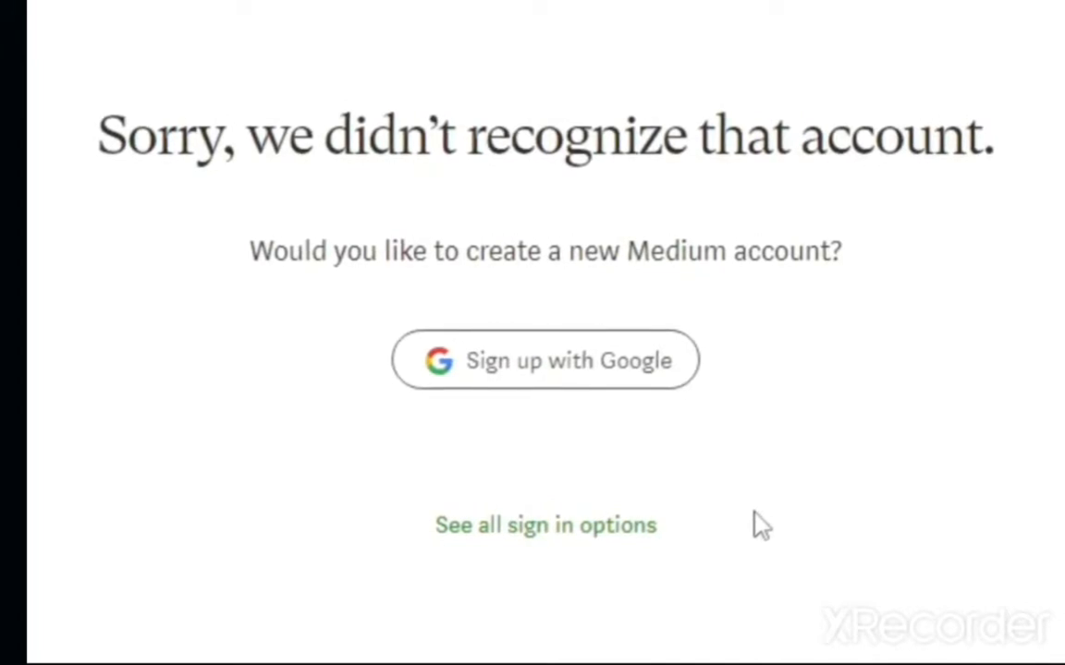
pyautogui.click(564, 384)
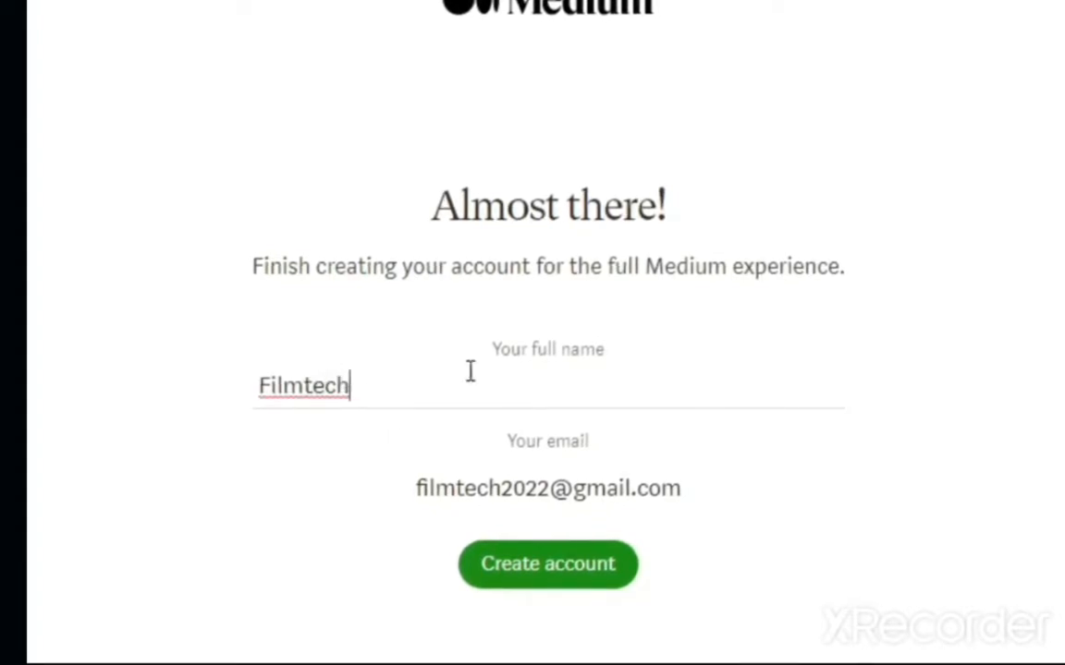
pyautogui.click(546, 578)
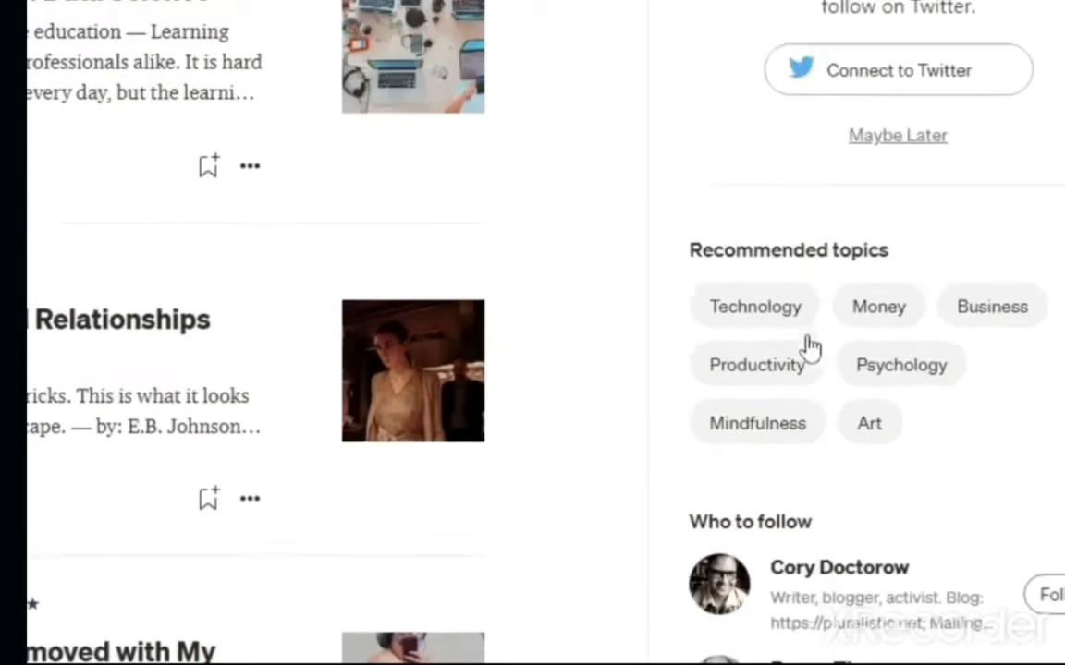
# Open the account's own stories page and check its published stories and responses
pyautogui.scroll(1, 734, 411)
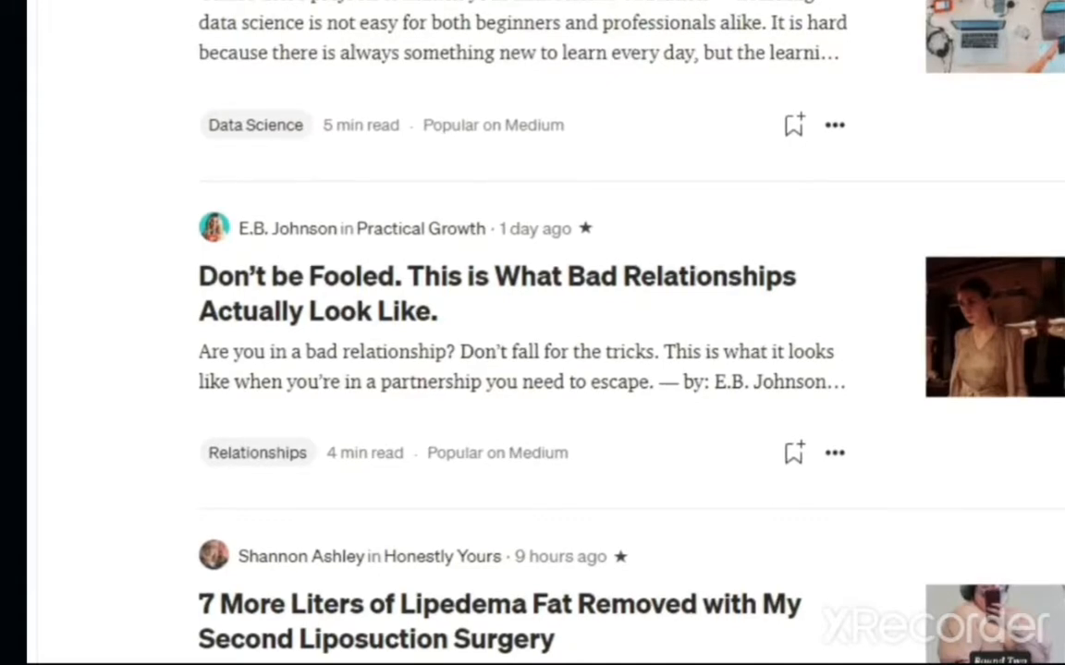
pyautogui.click(11, 643)
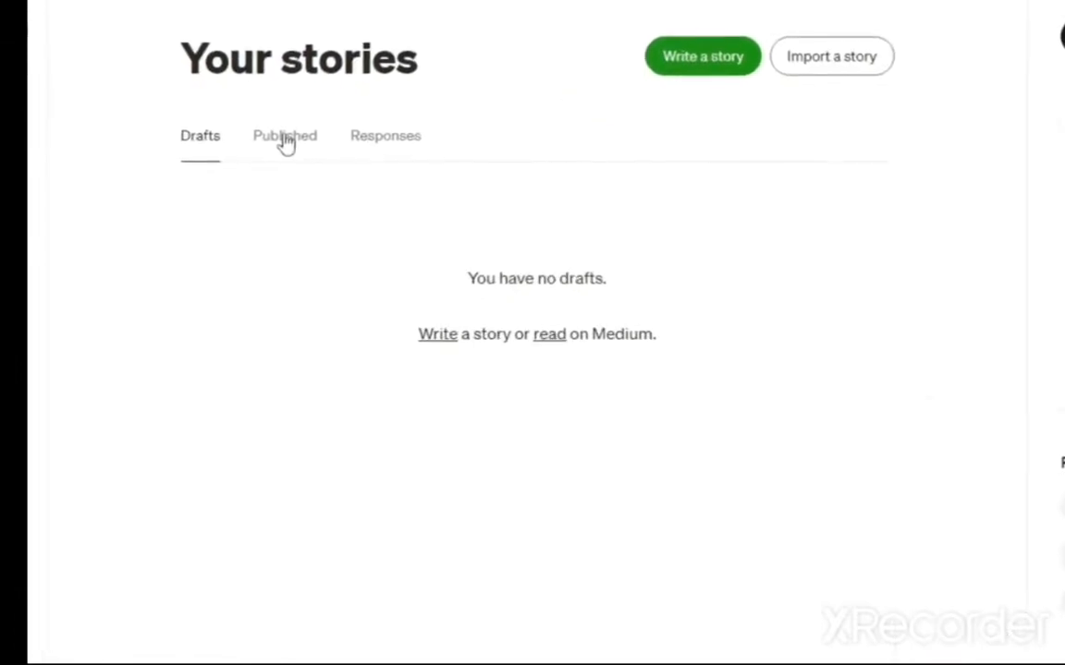
pyautogui.click(280, 136)
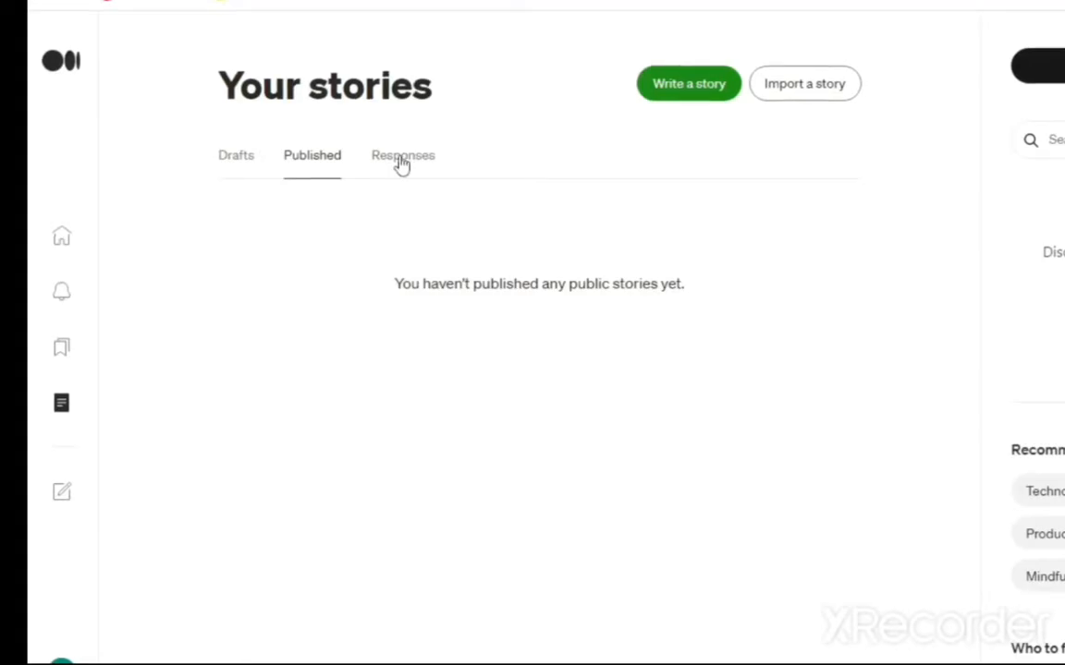
pyautogui.click(402, 157)
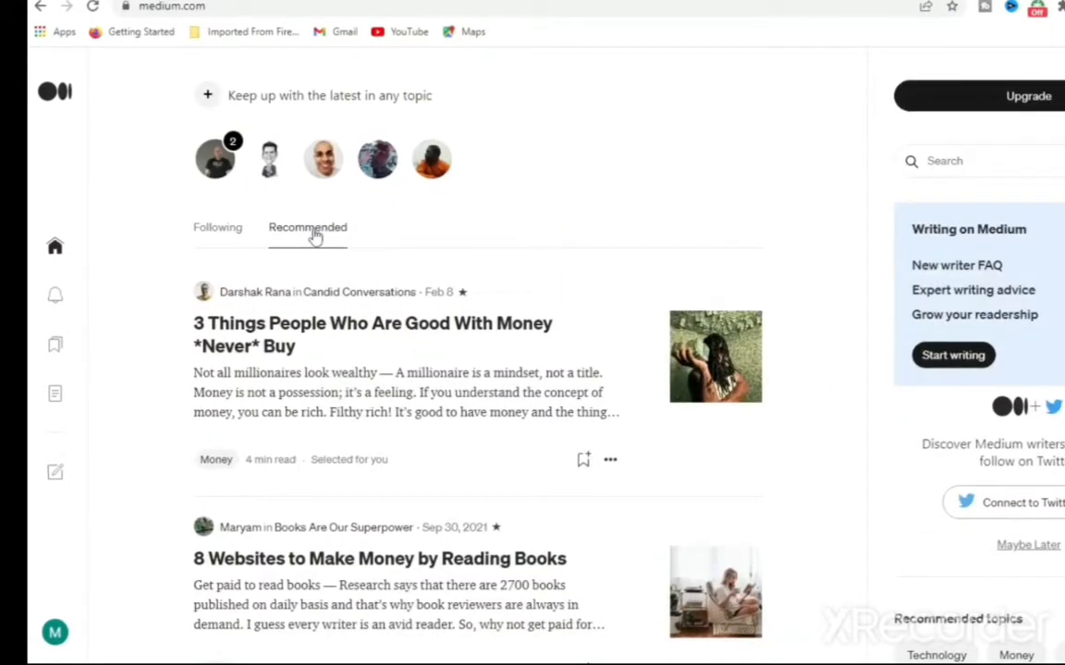
# From the home page's Following feed, open the interests customization page and review the followed people and publications
pyautogui.click(218, 236)
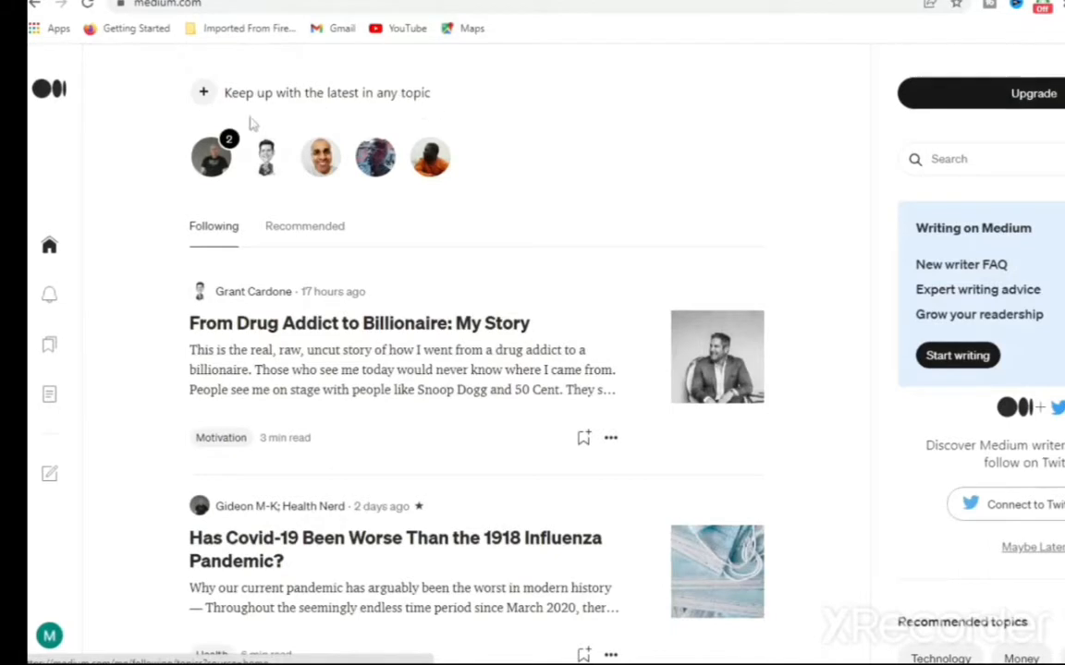
pyautogui.click(205, 96)
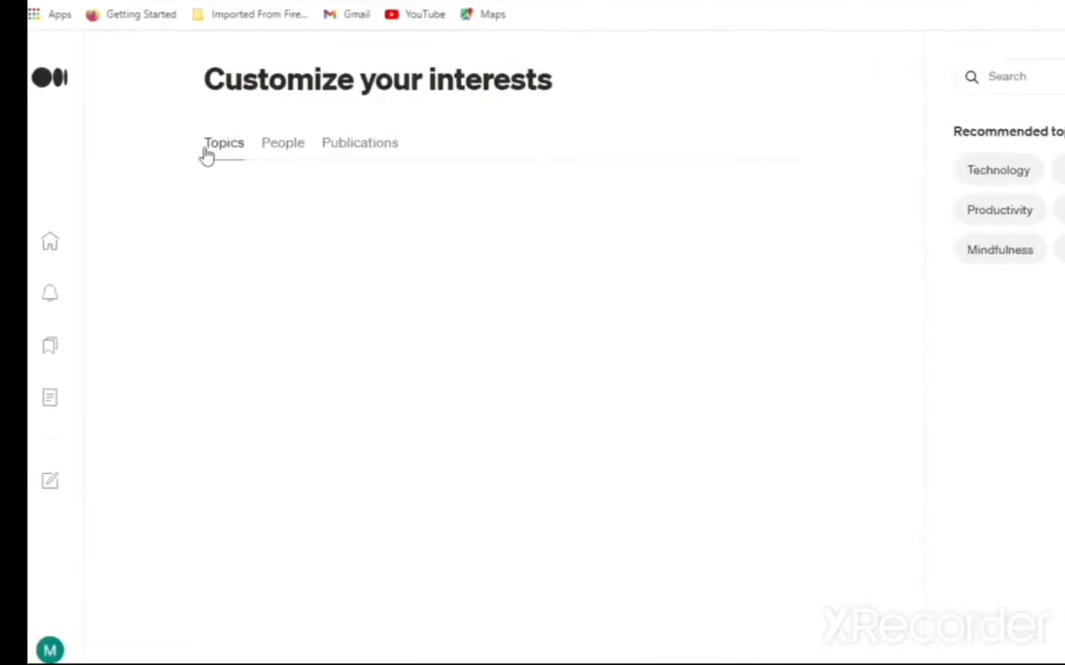
pyautogui.click(293, 148)
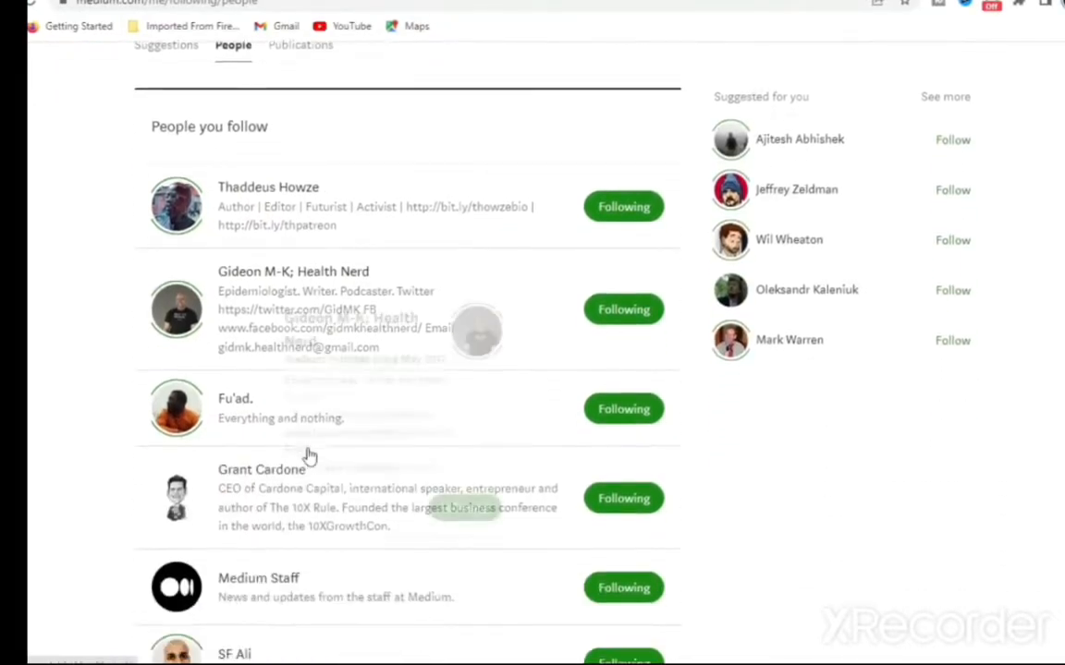
pyautogui.scroll(-1, 310, 455)
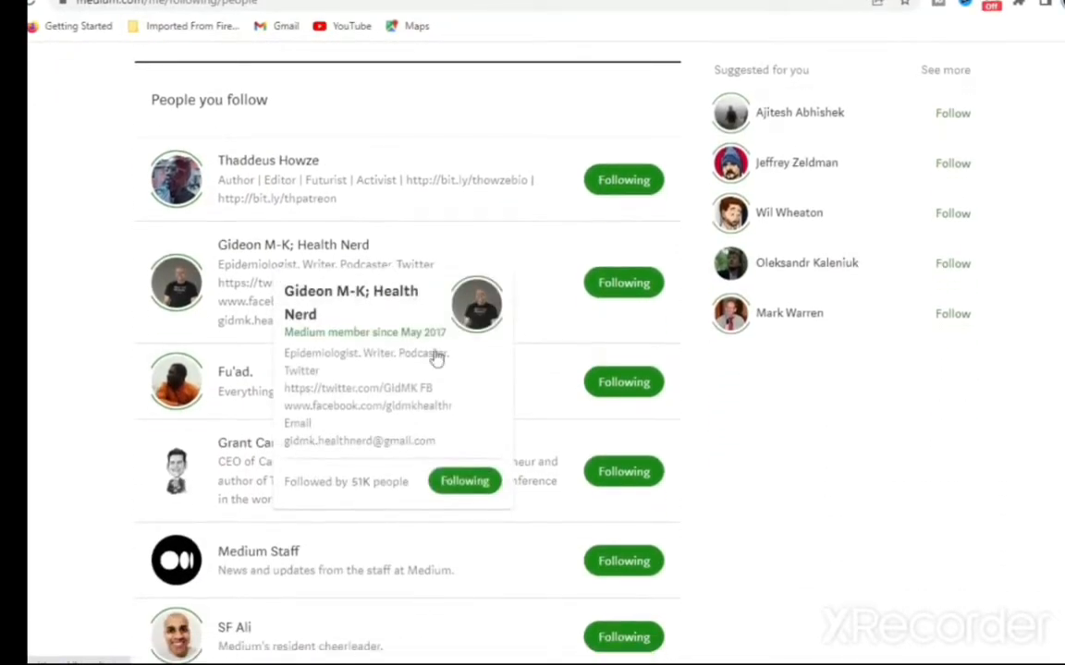
pyautogui.scroll(3, 286, 423)
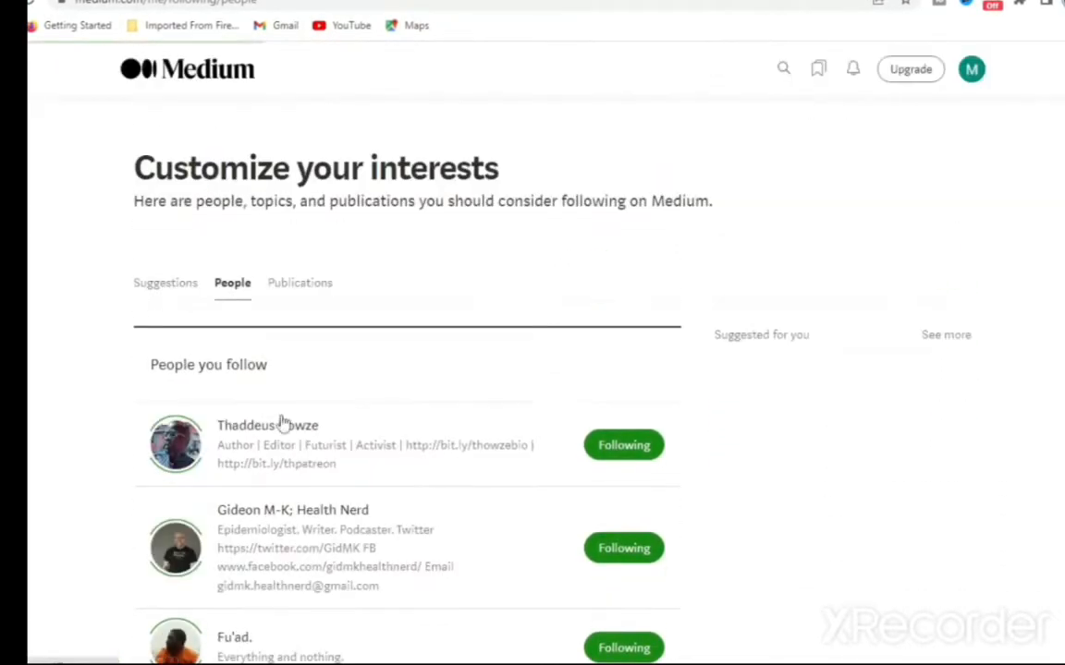
pyautogui.scroll(-3, 287, 471)
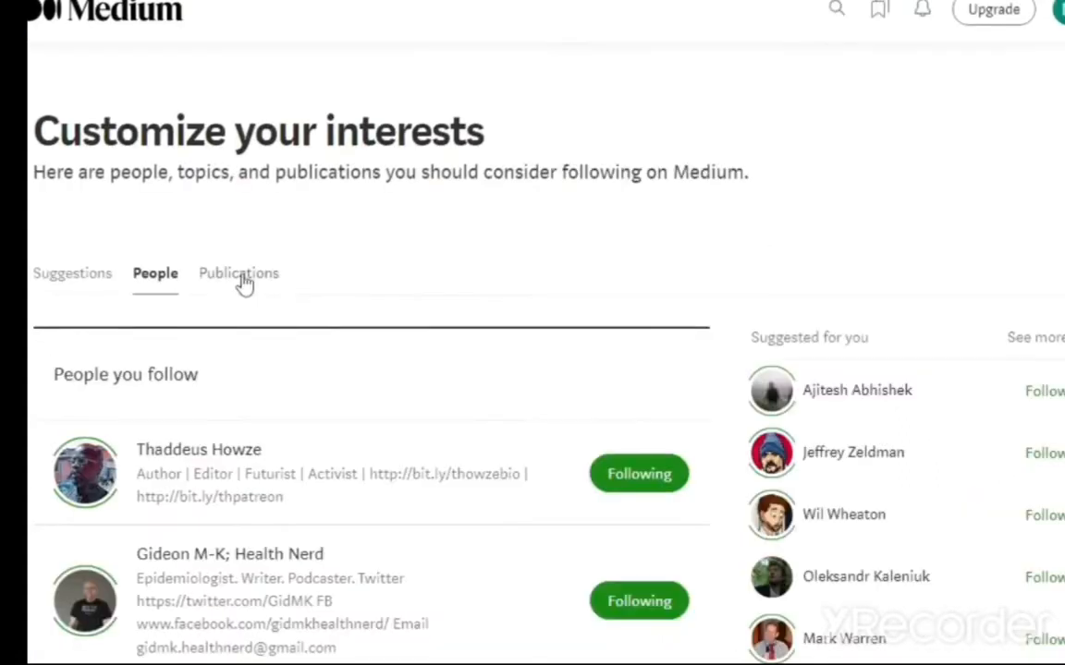
pyautogui.click(240, 274)
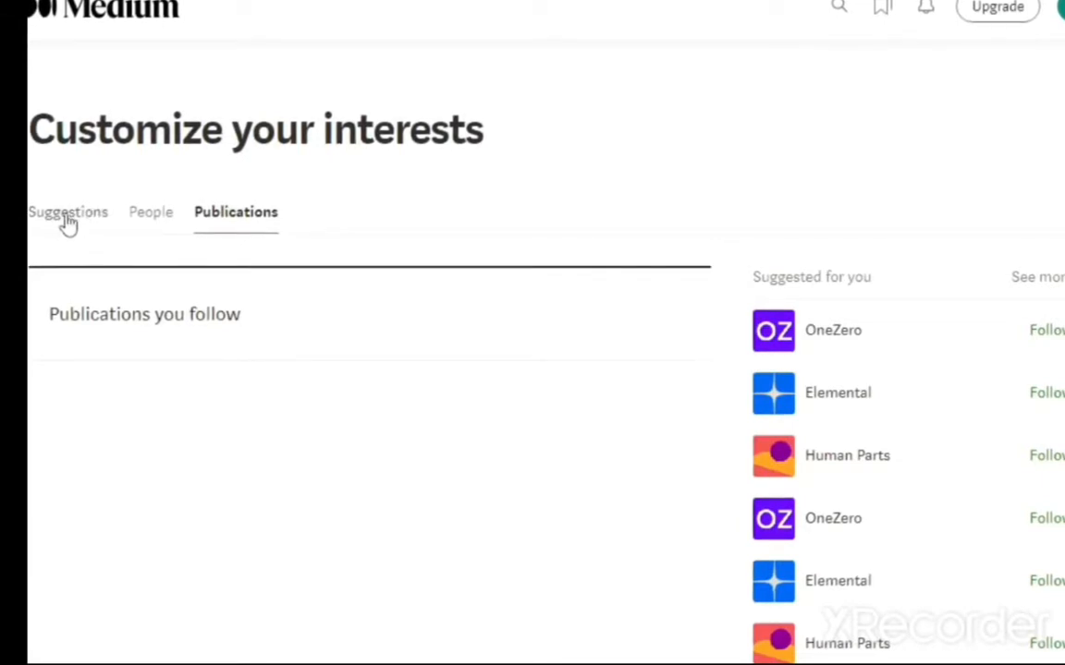
# Look through the suggested people, topics and publications to follow, from Technology and Science to the Medium flagship publications
pyautogui.click(67, 223)
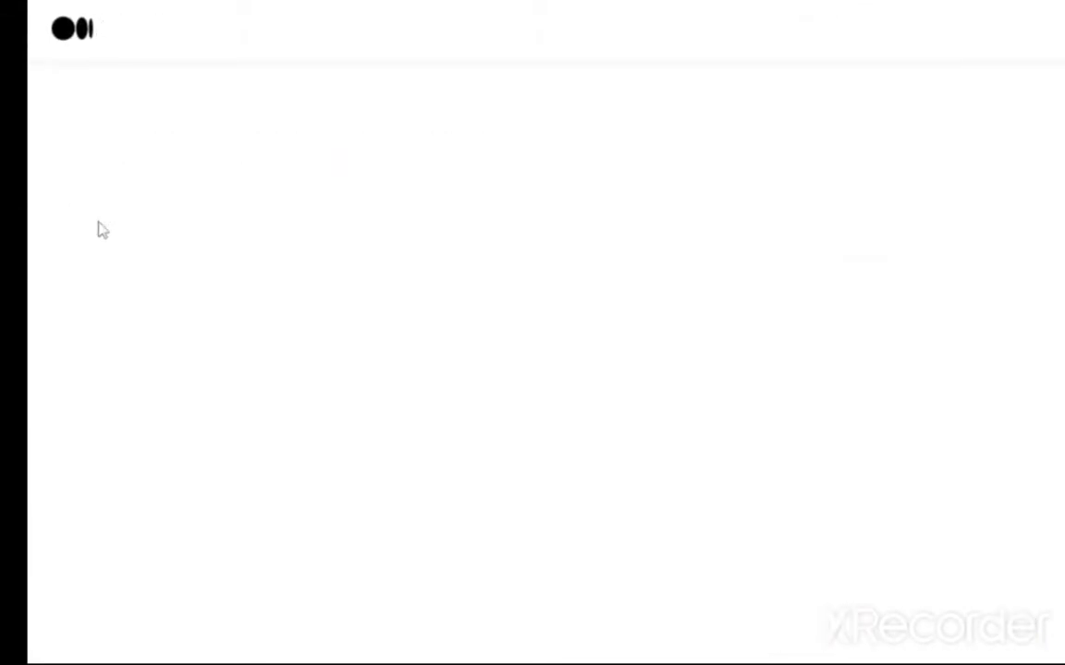
pyautogui.scroll(-3, 587, 470)
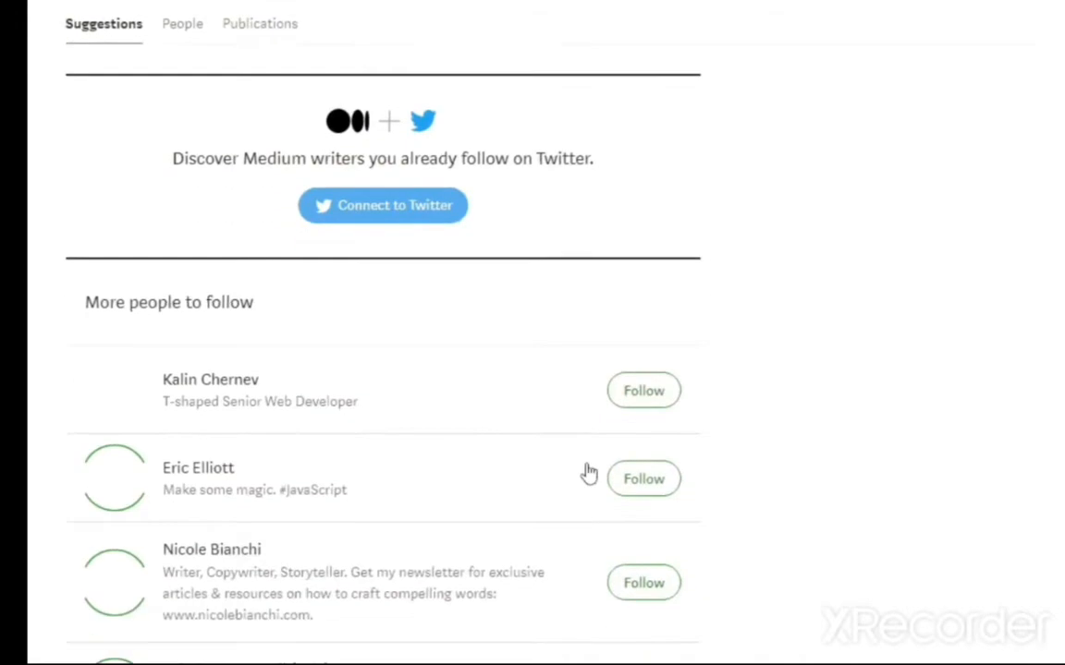
pyautogui.scroll(-3, 589, 474)
pyautogui.scroll(2, 396, 373)
pyautogui.scroll(-4, 396, 373)
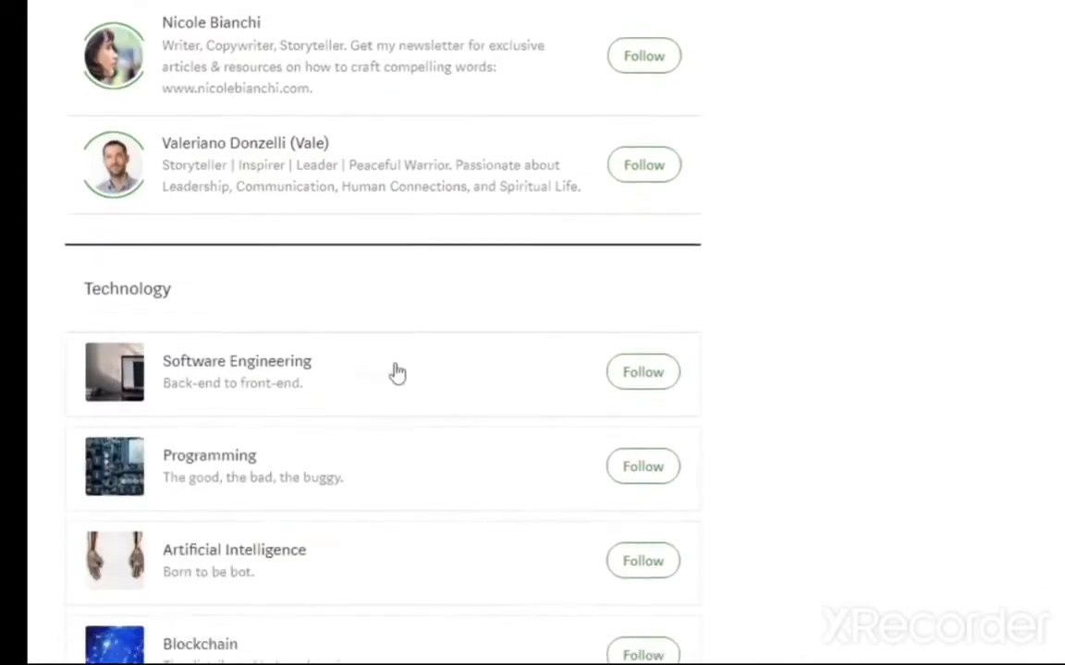
pyautogui.scroll(-1, 396, 373)
pyautogui.scroll(-8, 136, 228)
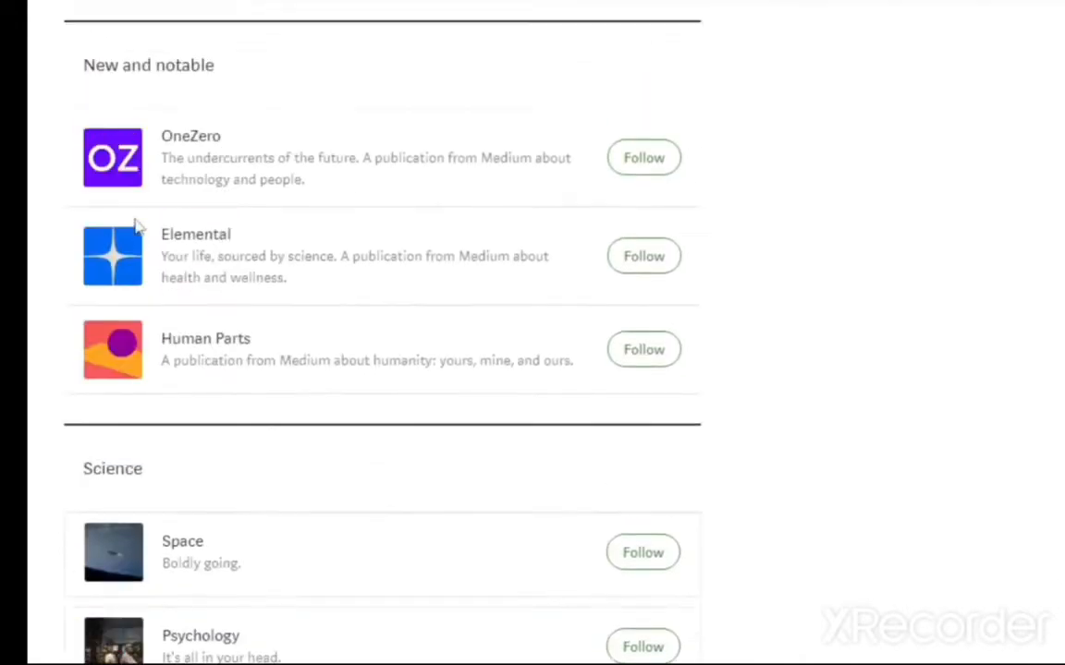
pyautogui.scroll(1, 139, 213)
pyautogui.scroll(-3, 217, 291)
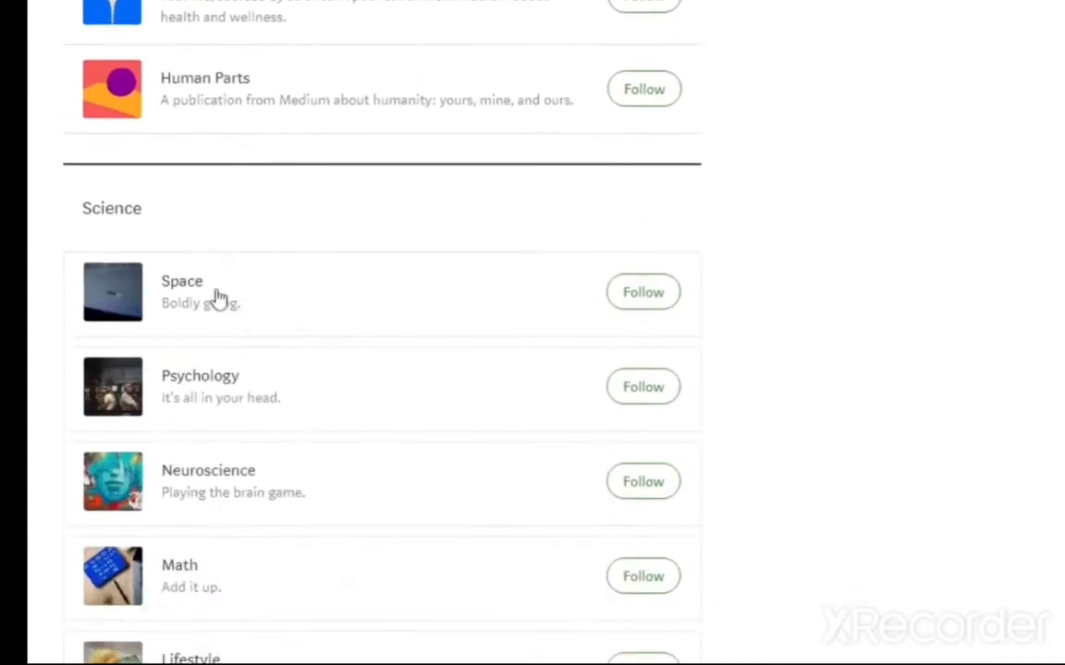
pyautogui.scroll(-5, 162, 277)
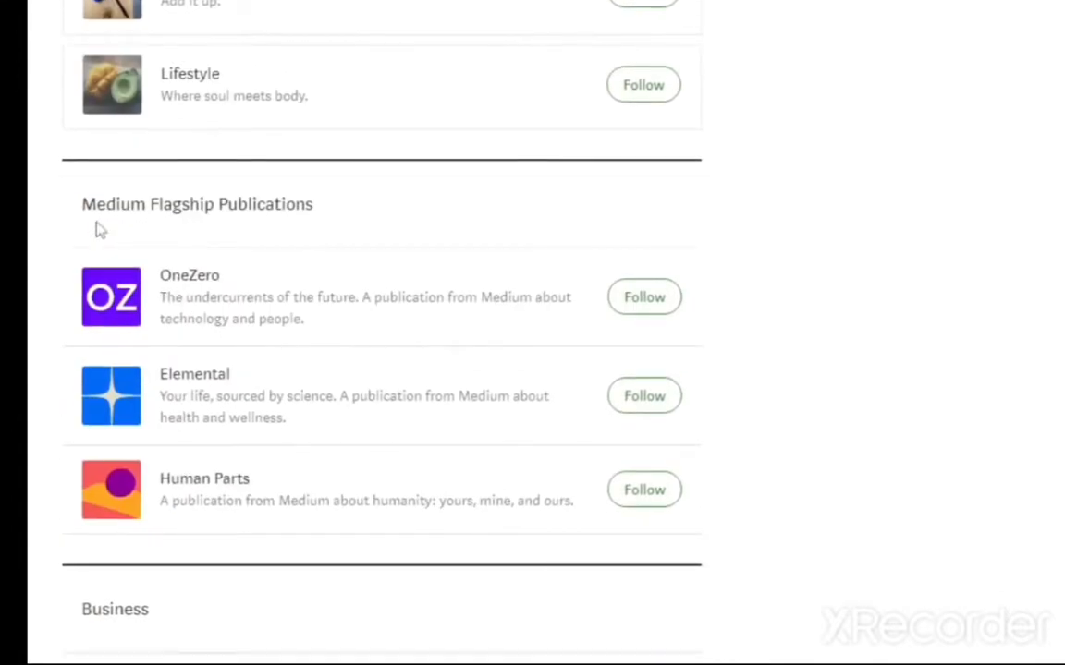
pyautogui.scroll(-4, 295, 243)
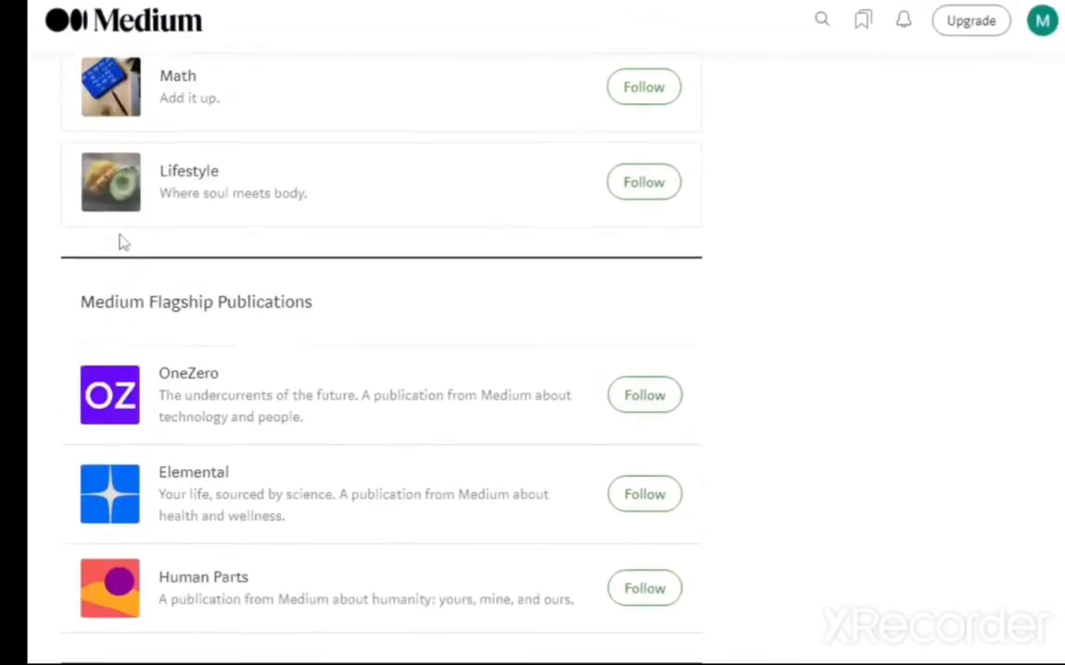
pyautogui.scroll(-15, 119, 241)
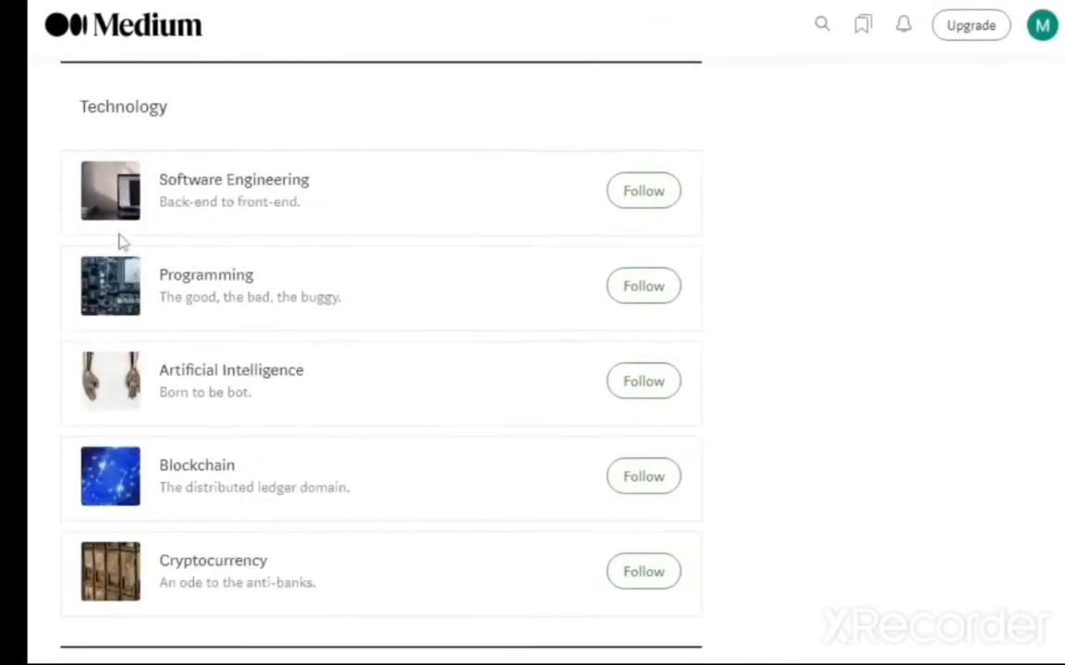
pyautogui.scroll(4, 118, 242)
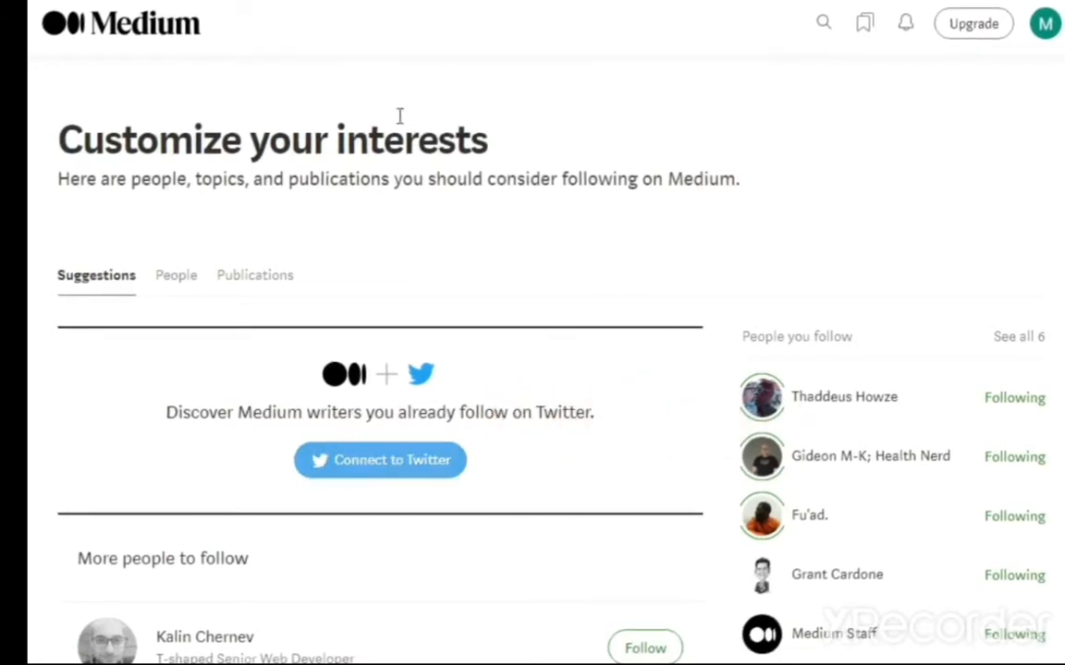
# Return to the home feed and save the story "3 Things People Who Are Good With Money *Never* Buy" to Reading list and tech
pyautogui.click(53, 35)
pyautogui.scroll(-3, 511, 409)
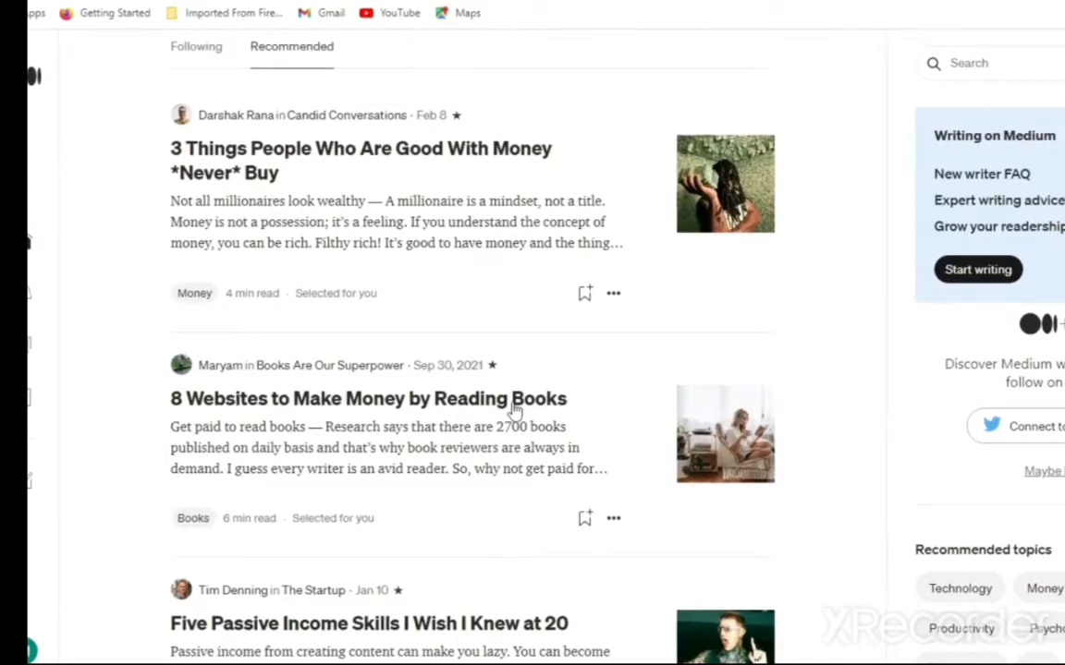
pyautogui.click(586, 294)
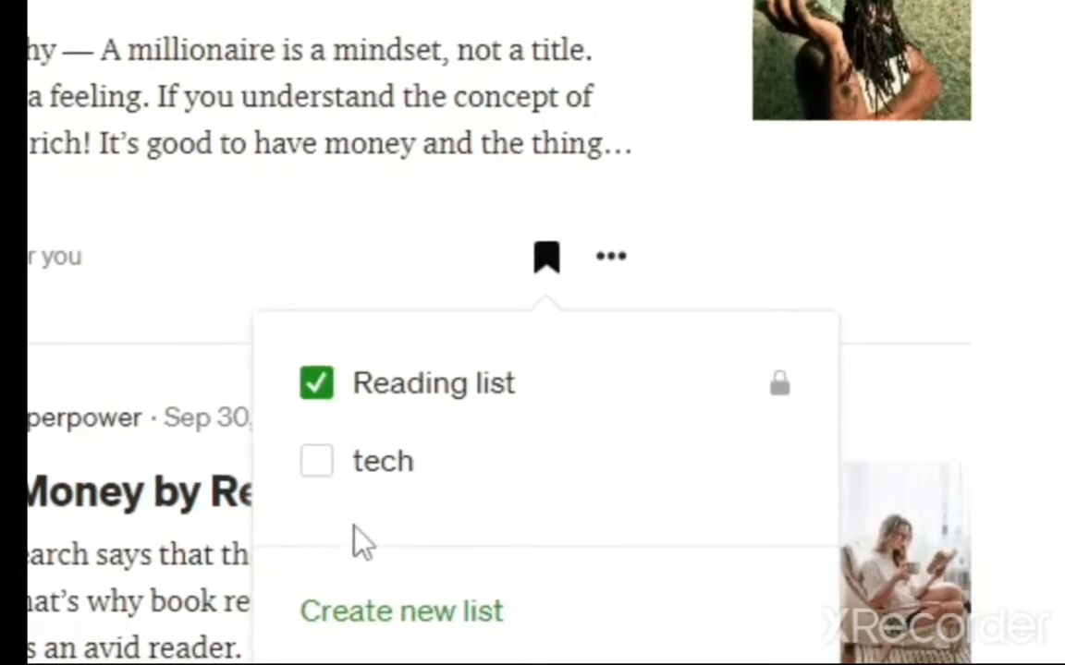
pyautogui.click(317, 473)
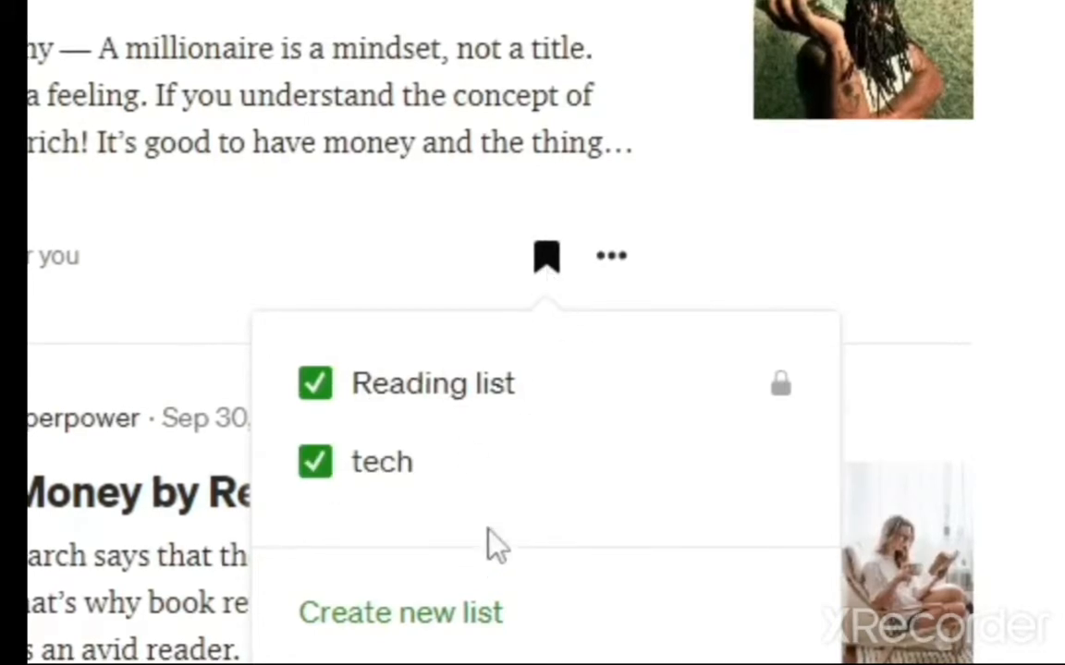
# Close the list picker and check the further options for "3 Things People Who Are Good With Money *Never* Buy"
pyautogui.click(679, 245)
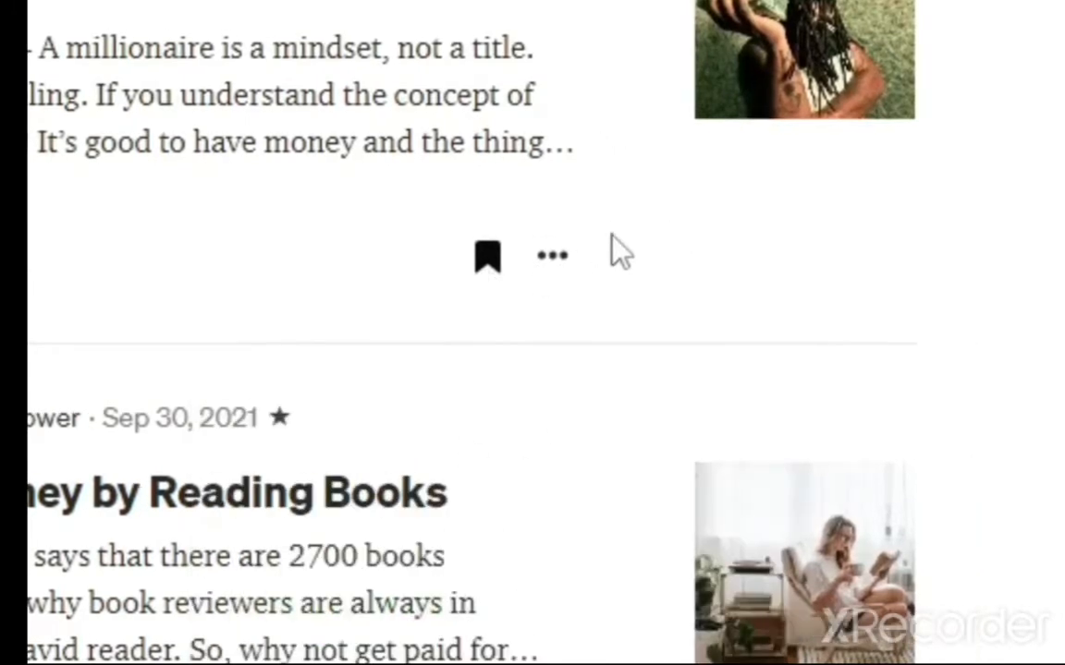
pyautogui.click(558, 261)
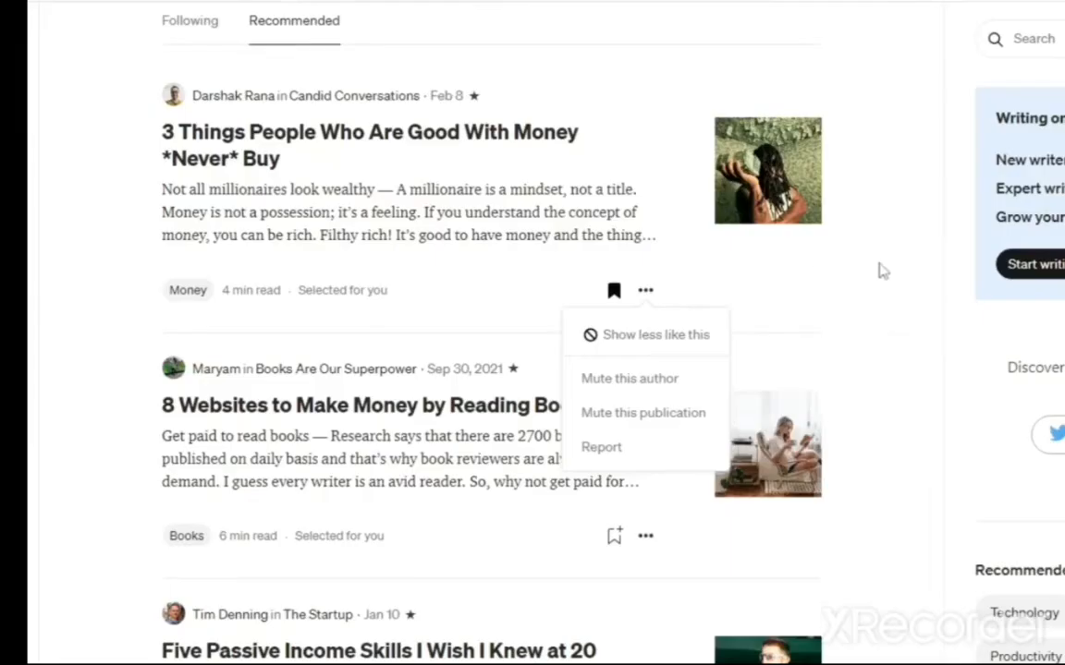
pyautogui.click(884, 274)
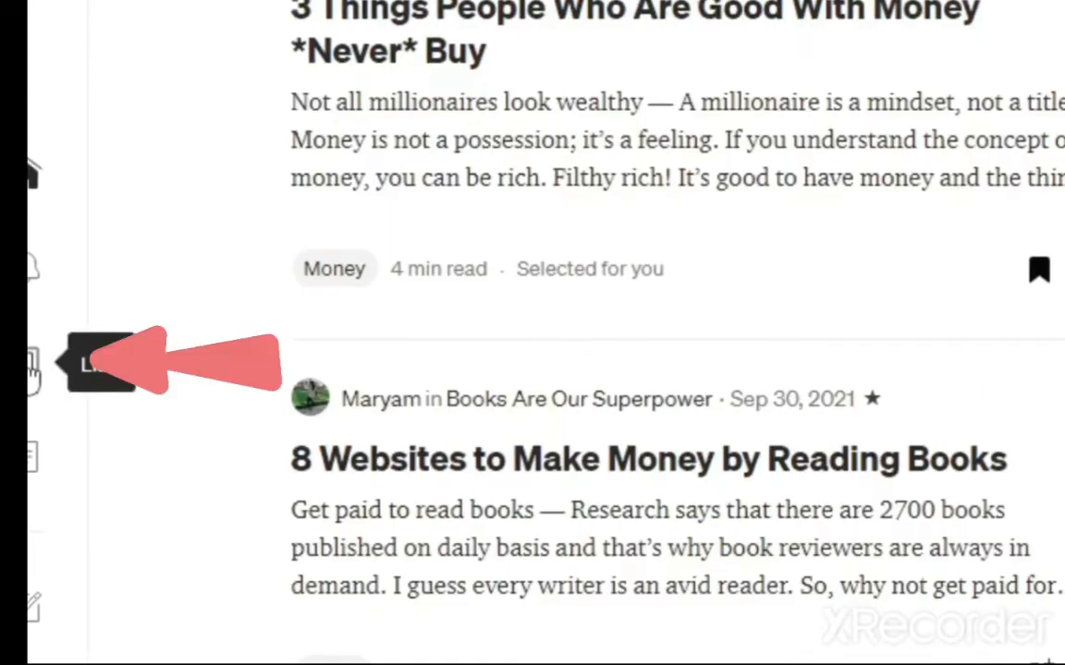
# Open the lists page and look through the saved lists, highlights and recently viewed stories
pyautogui.click(31, 363)
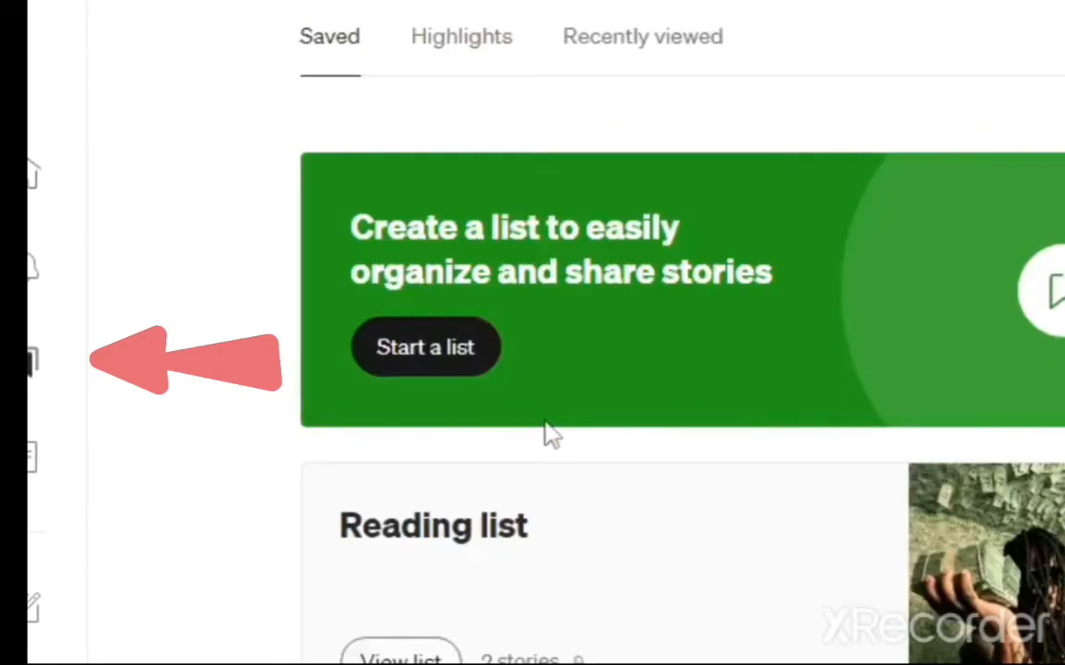
pyautogui.scroll(-5, 545, 434)
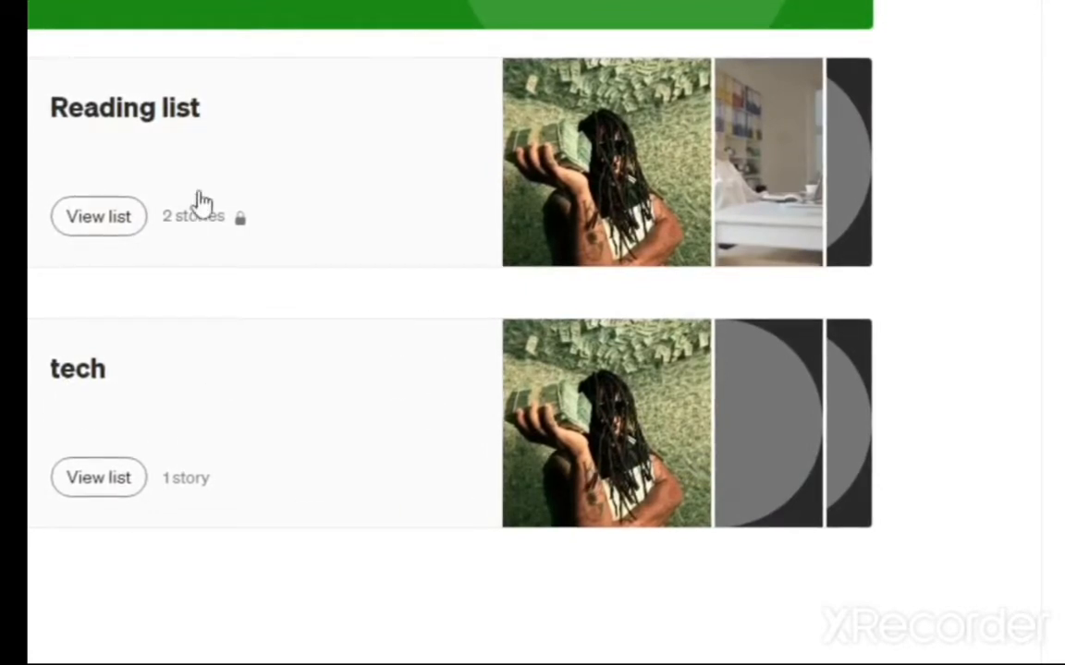
pyautogui.scroll(3, 205, 241)
pyautogui.scroll(1, 60, 185)
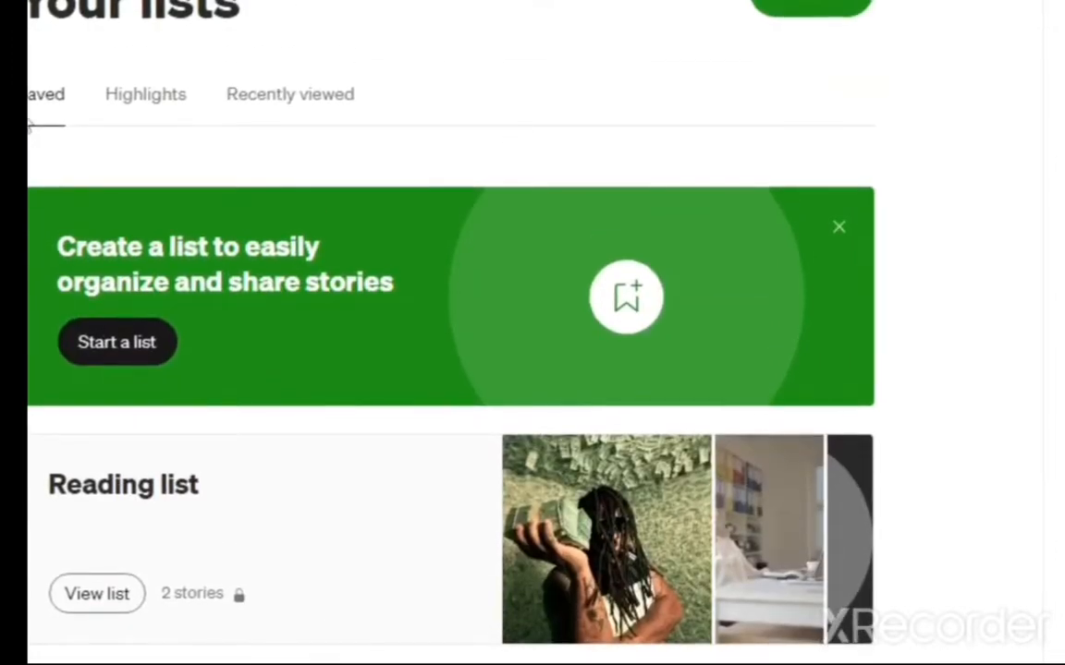
pyautogui.click(142, 107)
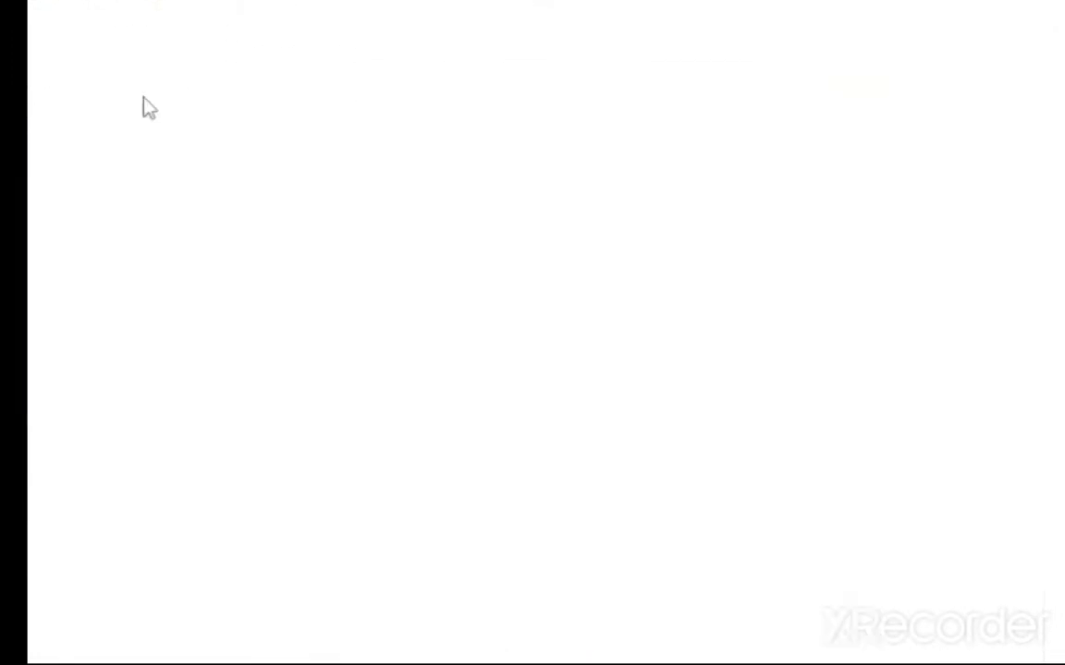
pyautogui.click(278, 102)
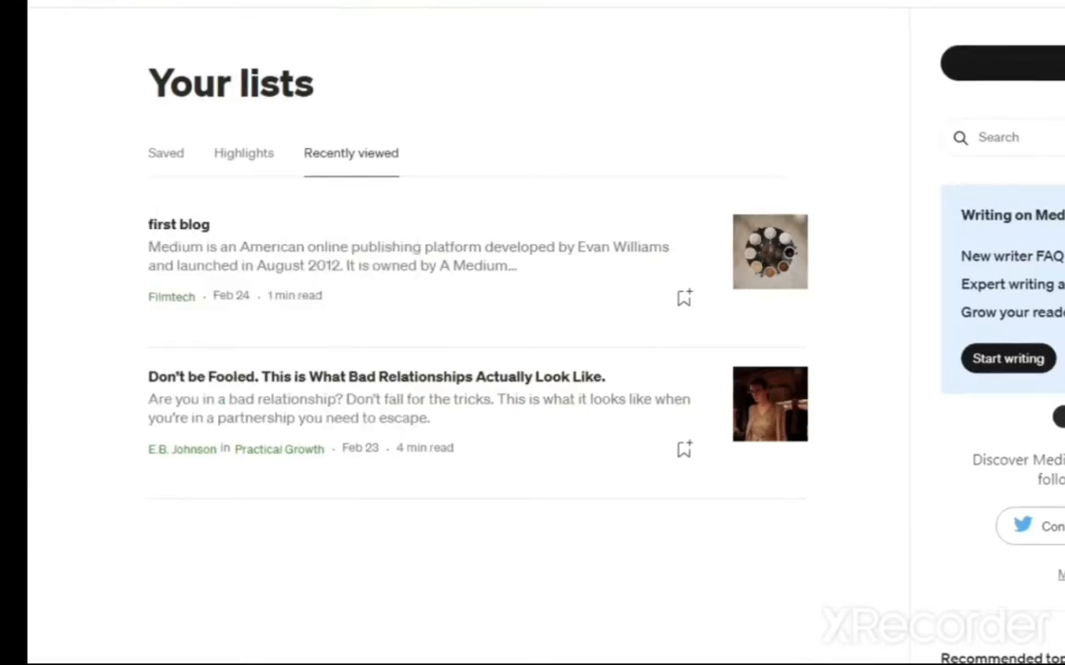
# Start a new story, title it "First blog post" and begin its body paragraph
pyautogui.click(8, 292)
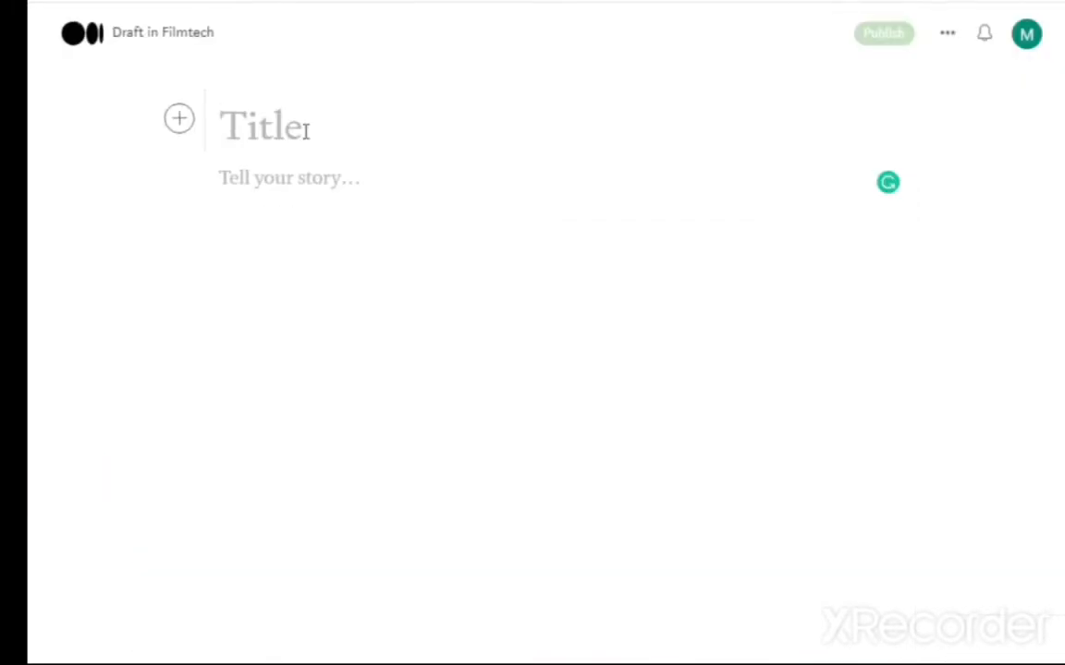
pyautogui.write('fi')
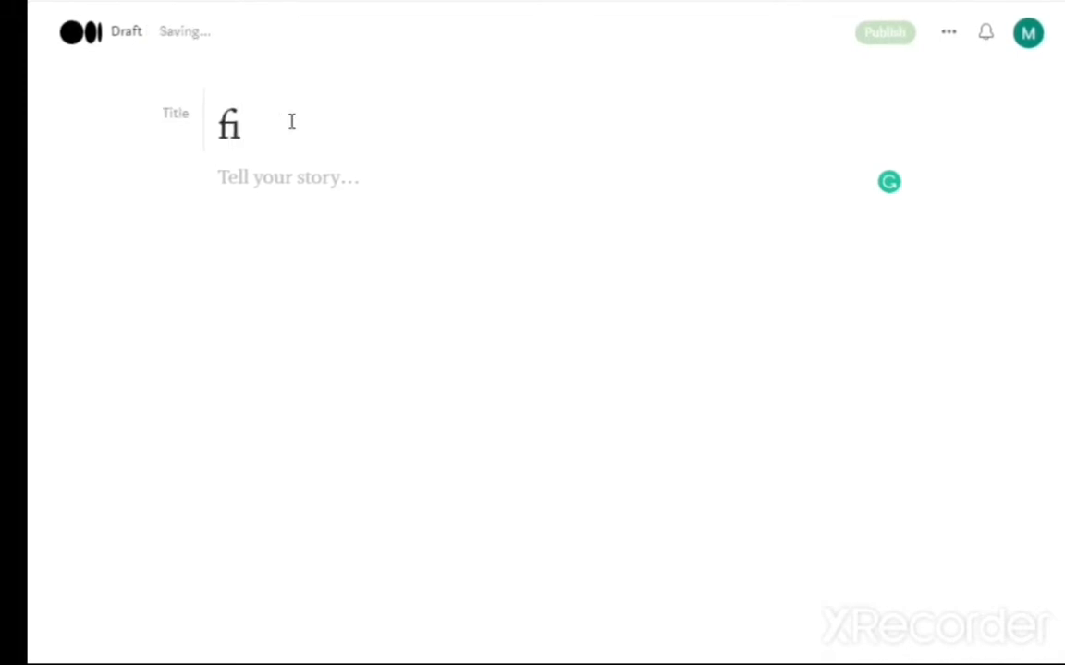
pyautogui.press('BackSpace')
pyautogui.press('BackSpace')
pyautogui.write('First')
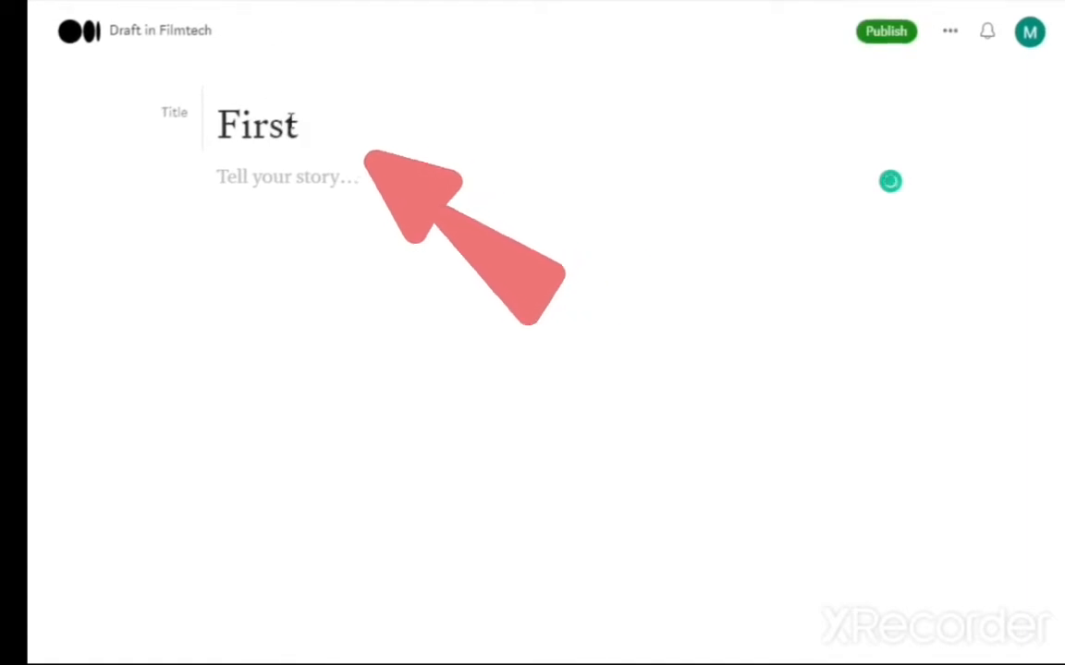
pyautogui.write(' blo')
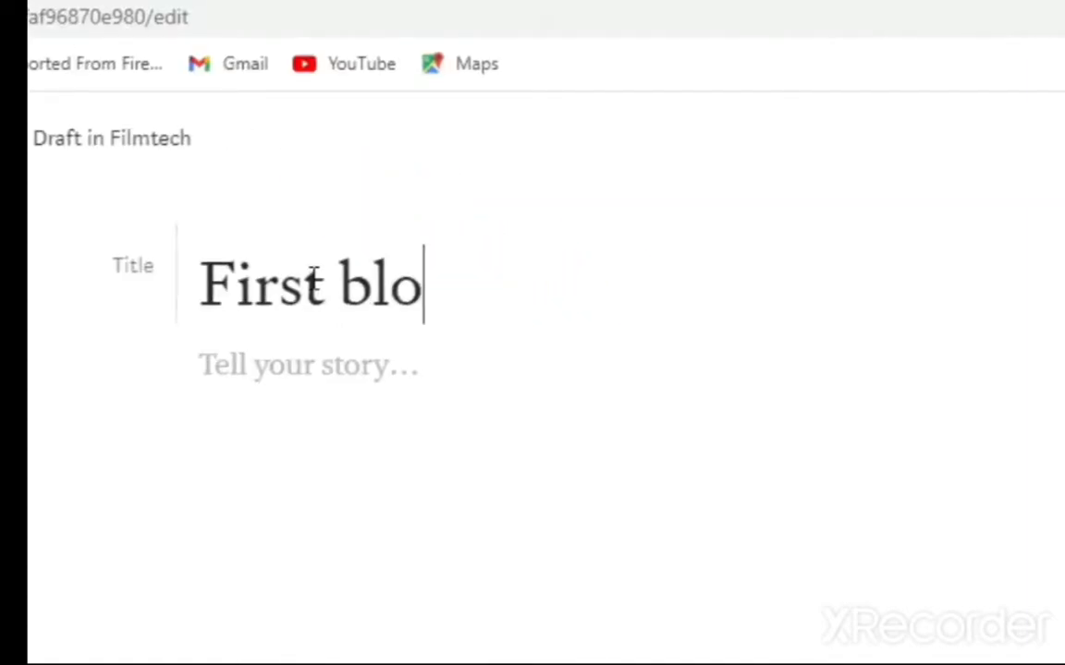
pyautogui.write('g post')
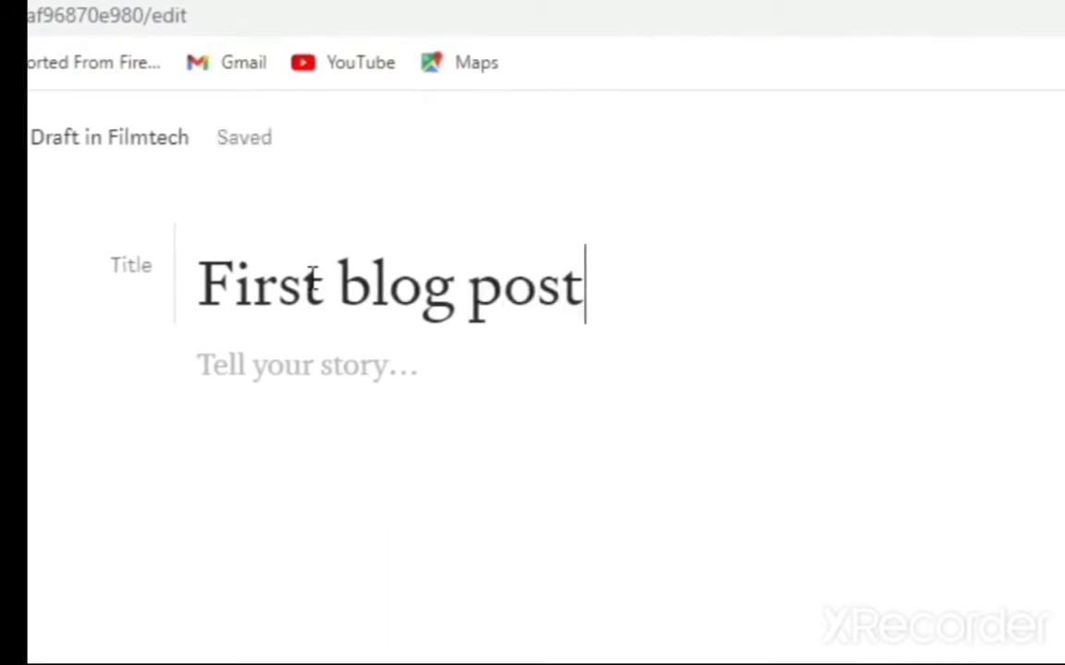
pyautogui.press('Return')
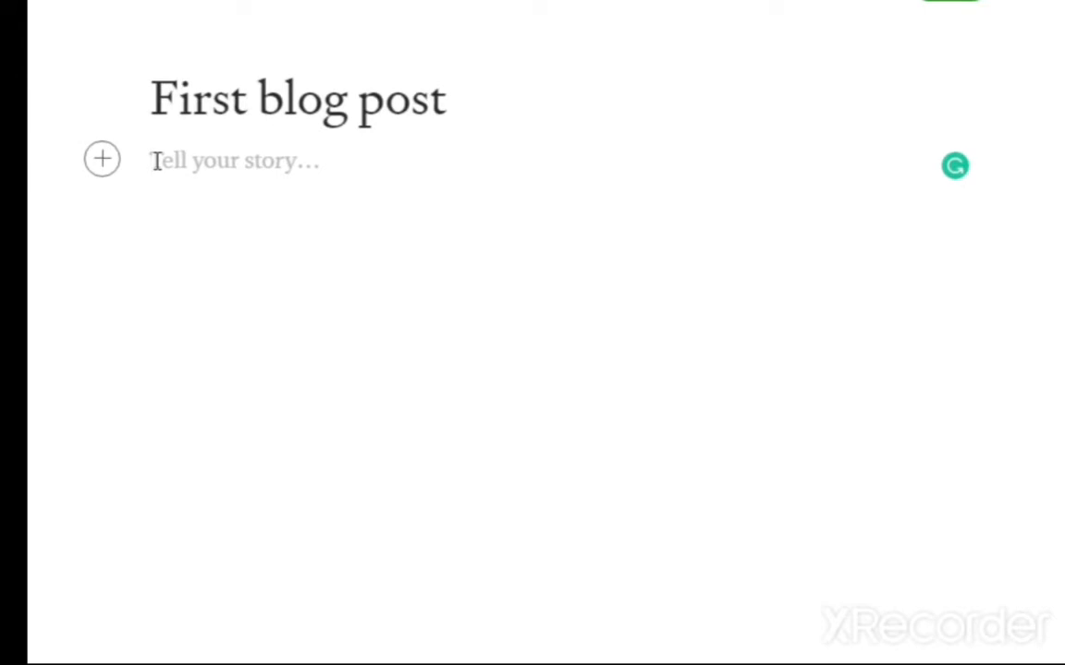
pyautogui.click(101, 161)
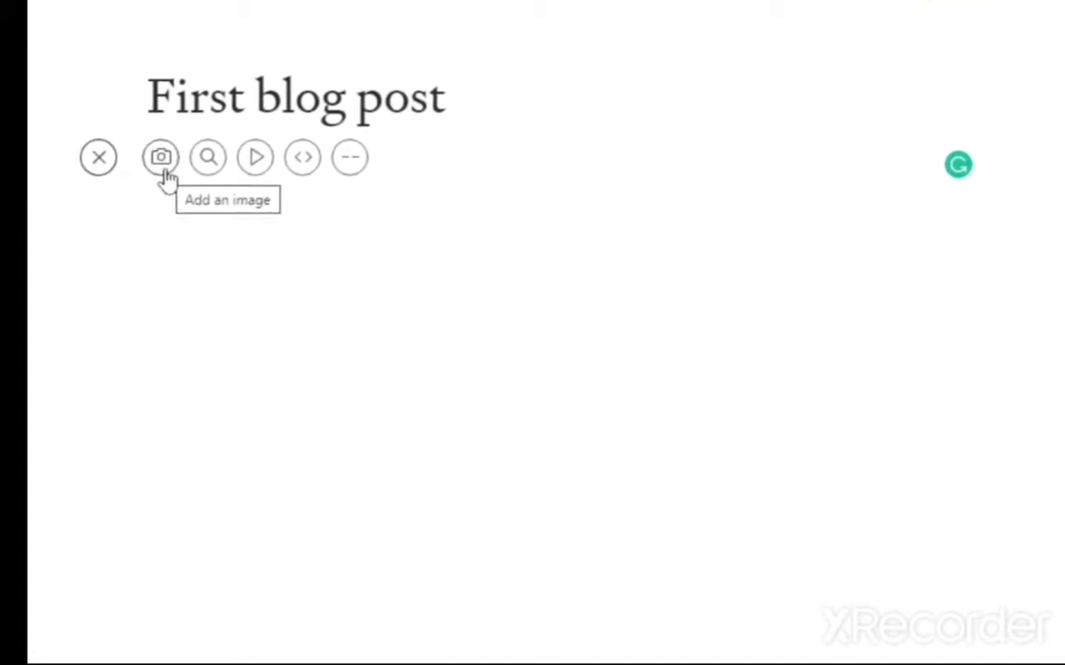
pyautogui.click(163, 174)
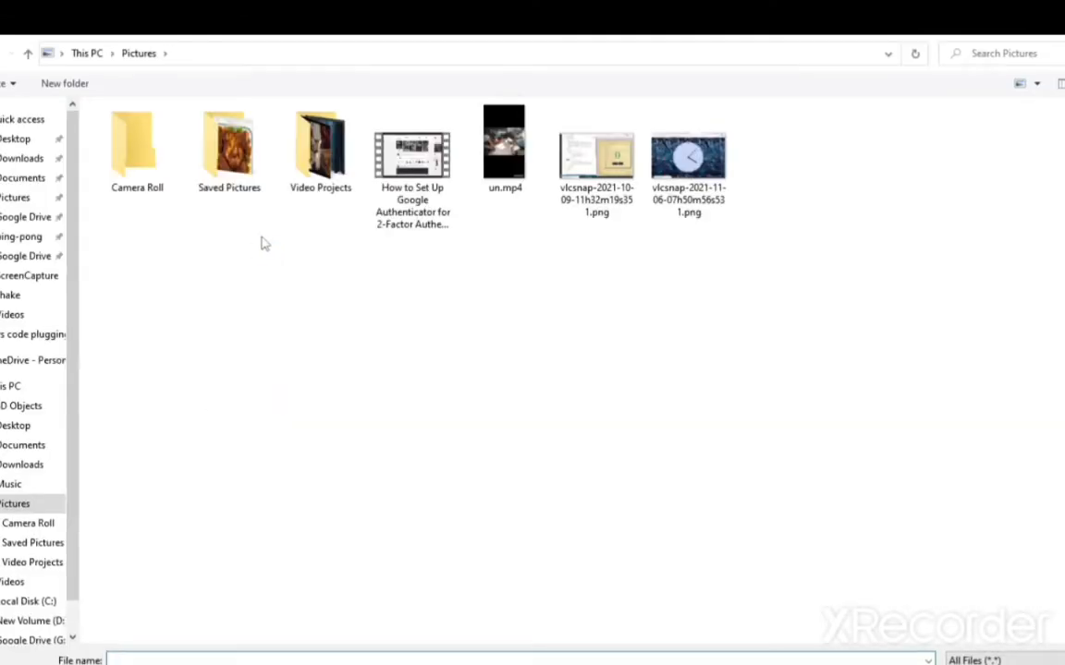
pyautogui.click(700, 190)
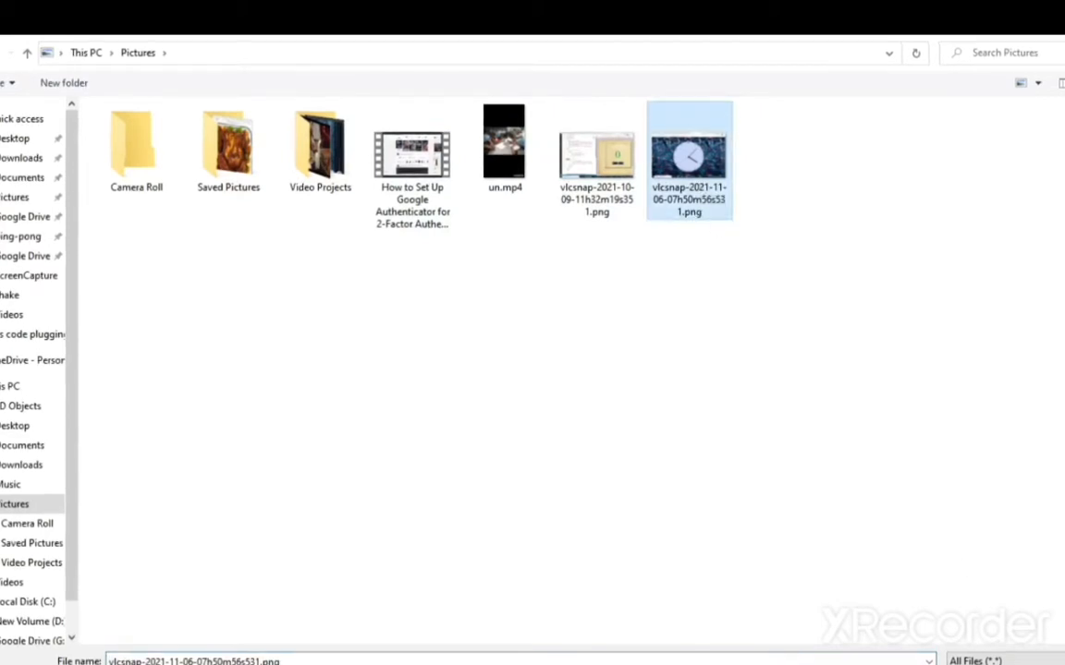
pyautogui.click(990, 664)
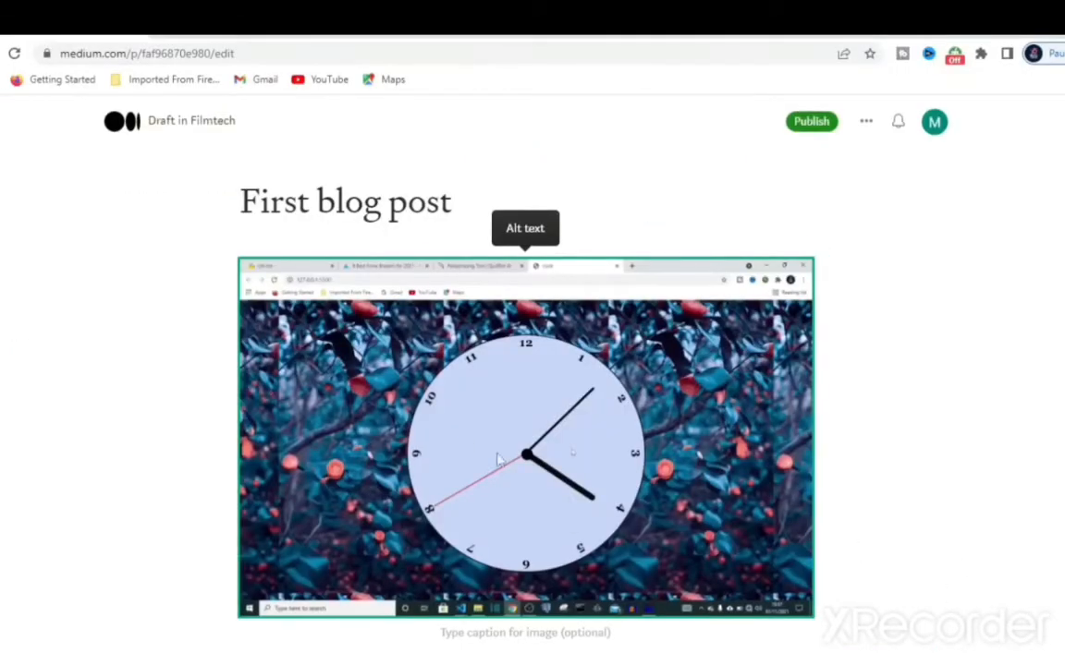
pyautogui.scroll(-1, 465, 445)
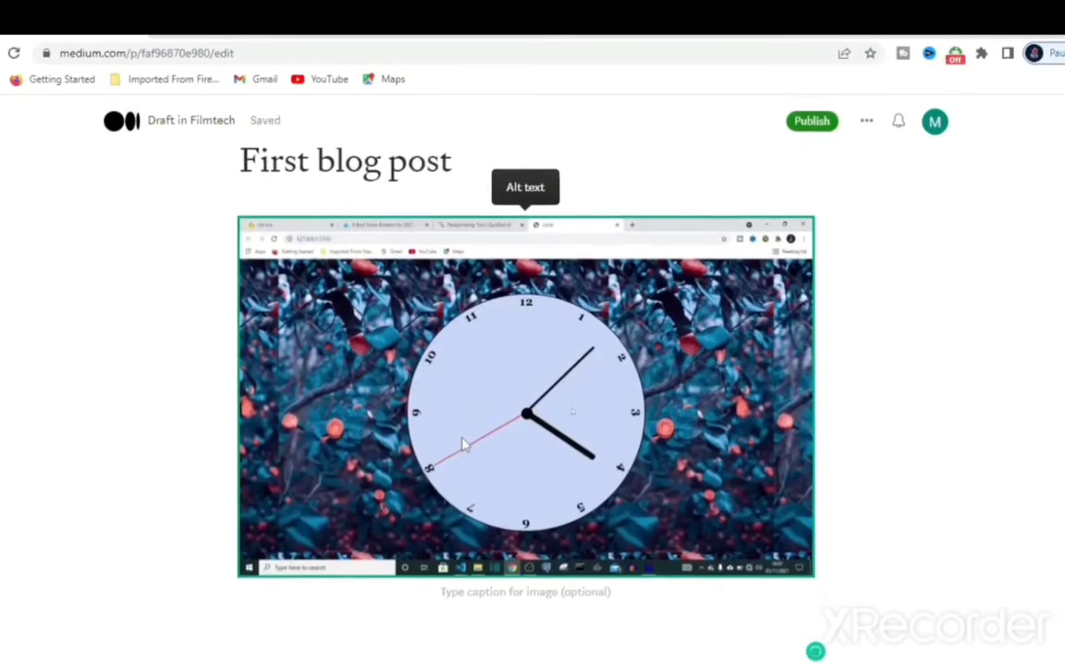
# In a new paragraph below the clock image, search Unsplash for "coffee" pictures
pyautogui.click(231, 631)
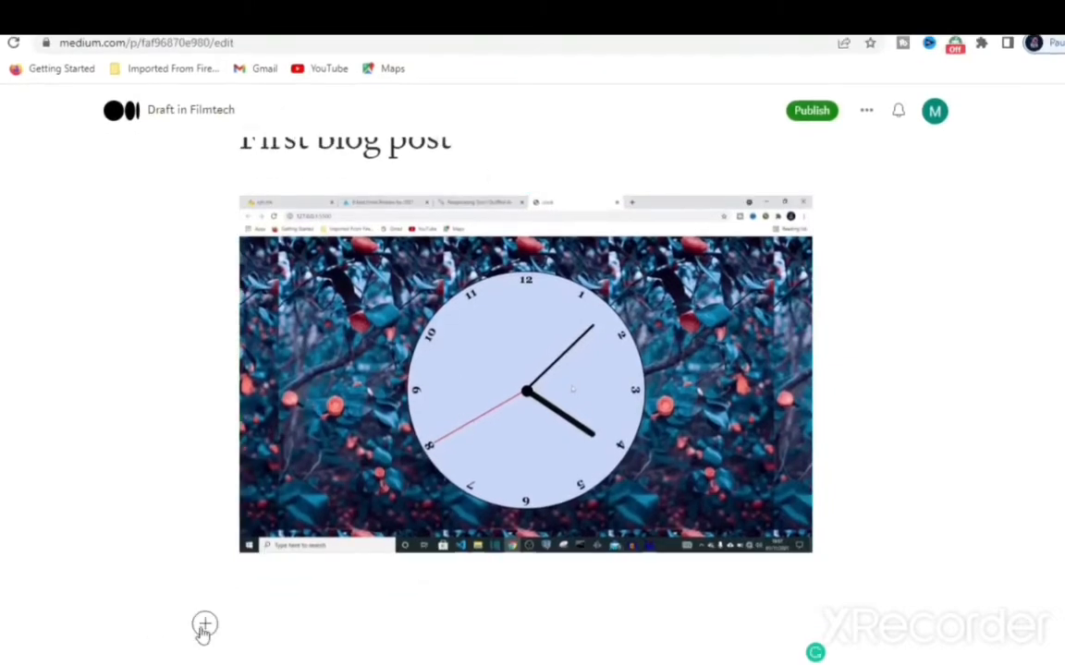
pyautogui.scroll(-1, 204, 631)
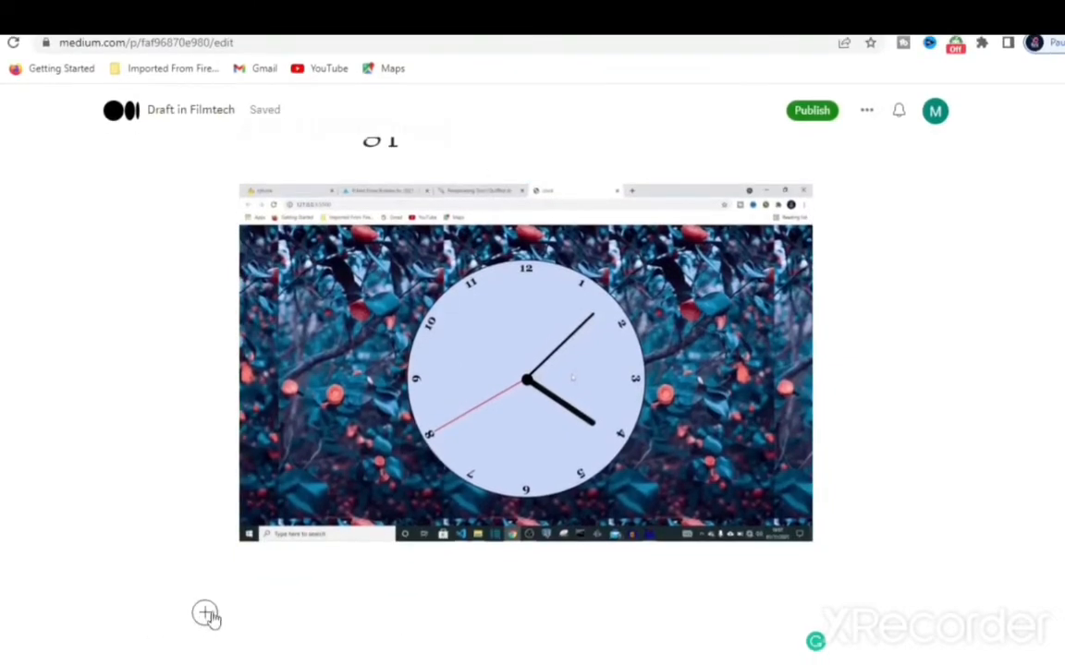
pyautogui.click(206, 614)
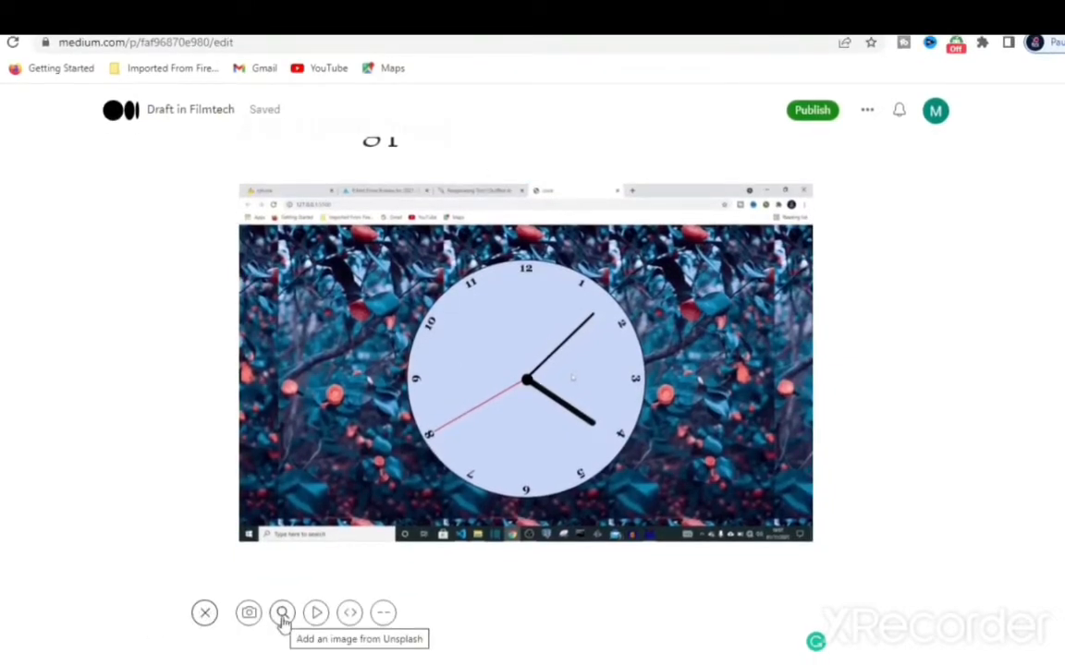
pyautogui.click(280, 618)
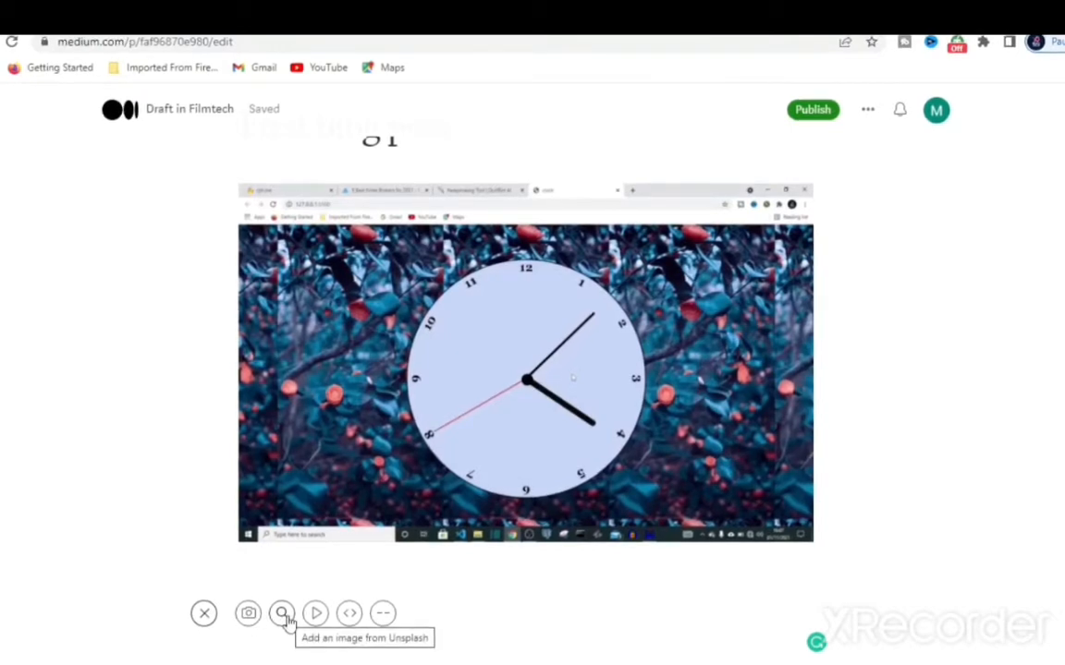
pyautogui.click(286, 620)
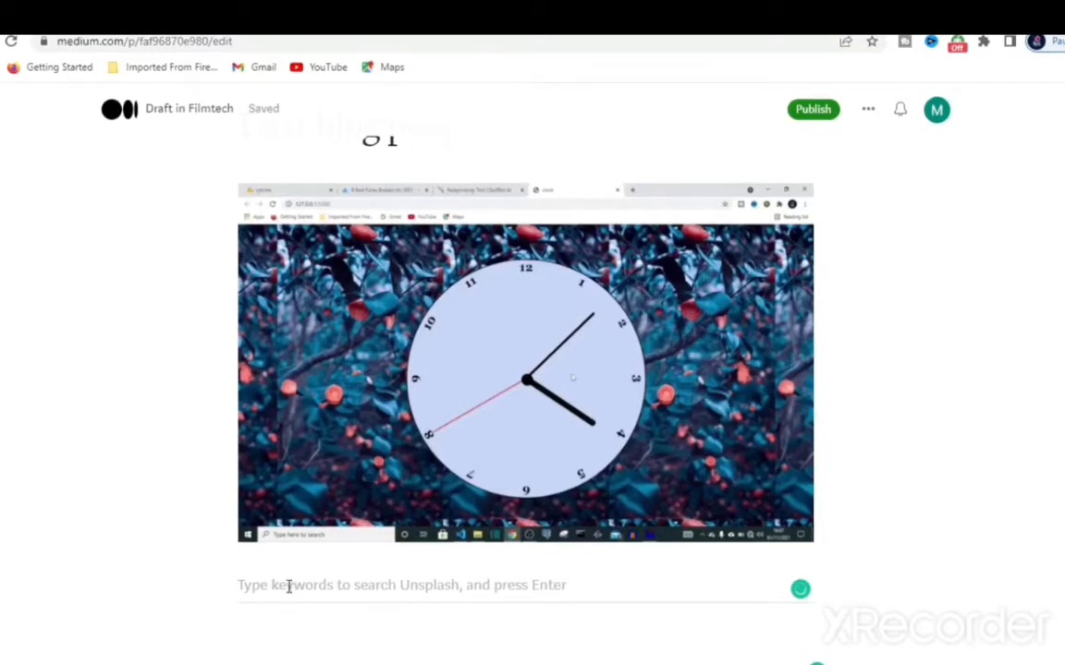
pyautogui.write('coffee')
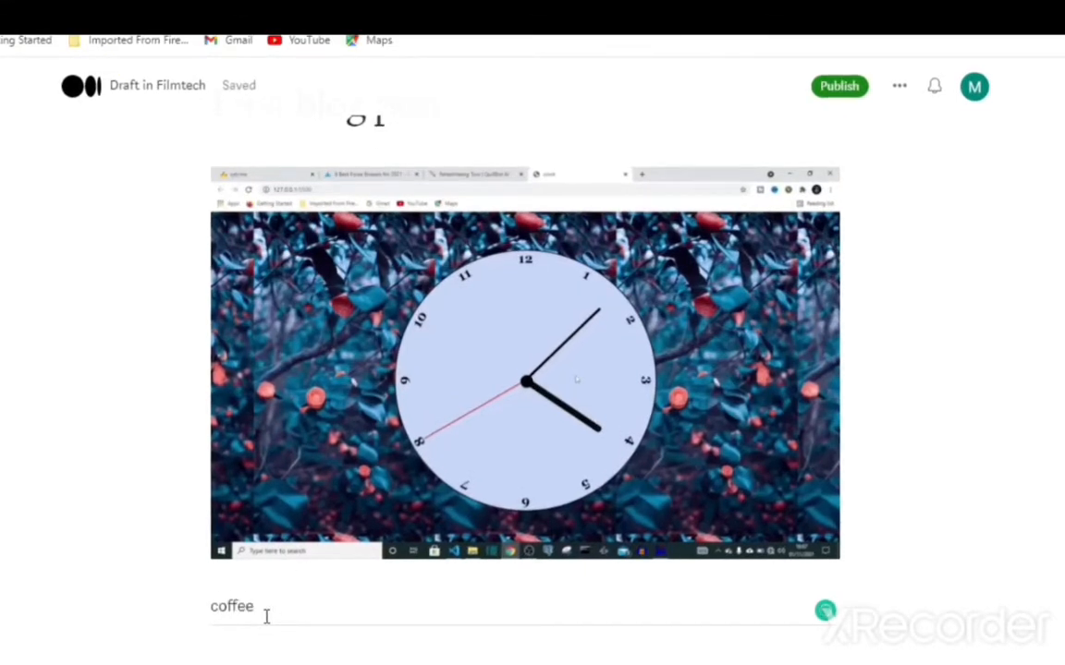
pyautogui.press('Return')
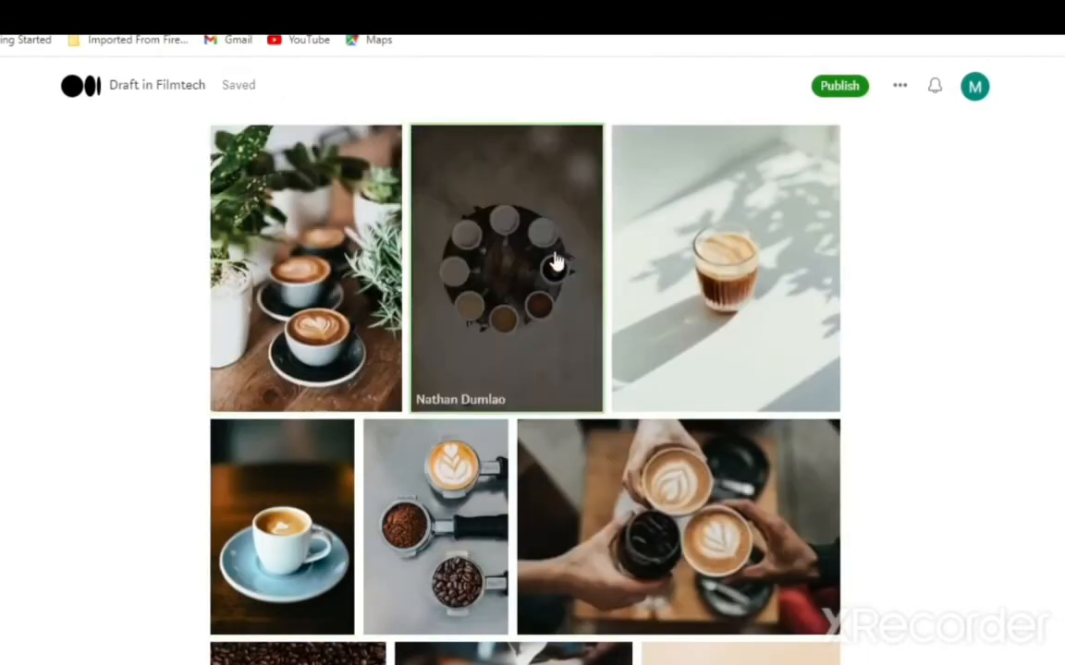
# From the second page of coffee results, insert the photo of two latte cups among dark leaves and check its caption
pyautogui.scroll(-2, 465, 648)
pyautogui.scroll(5, 466, 648)
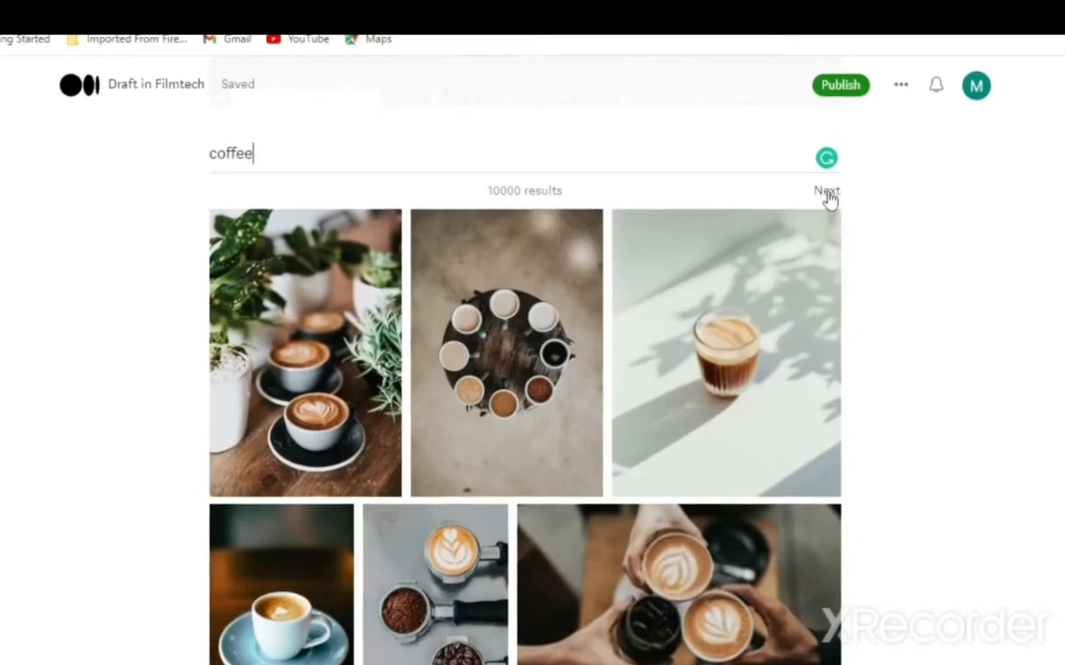
pyautogui.click(827, 192)
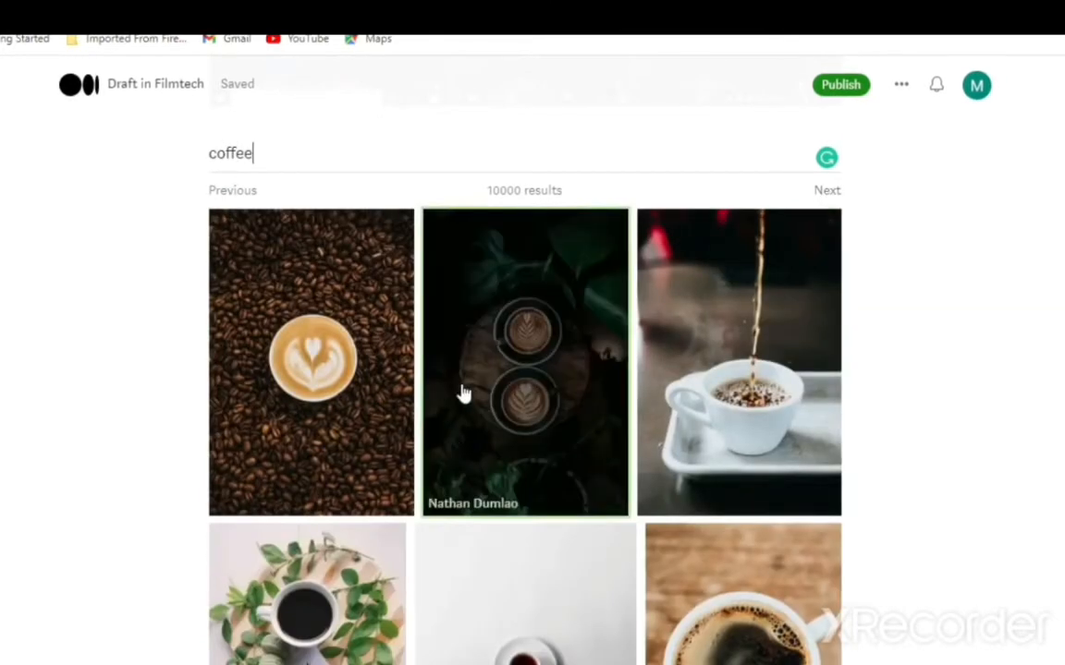
pyautogui.click(558, 416)
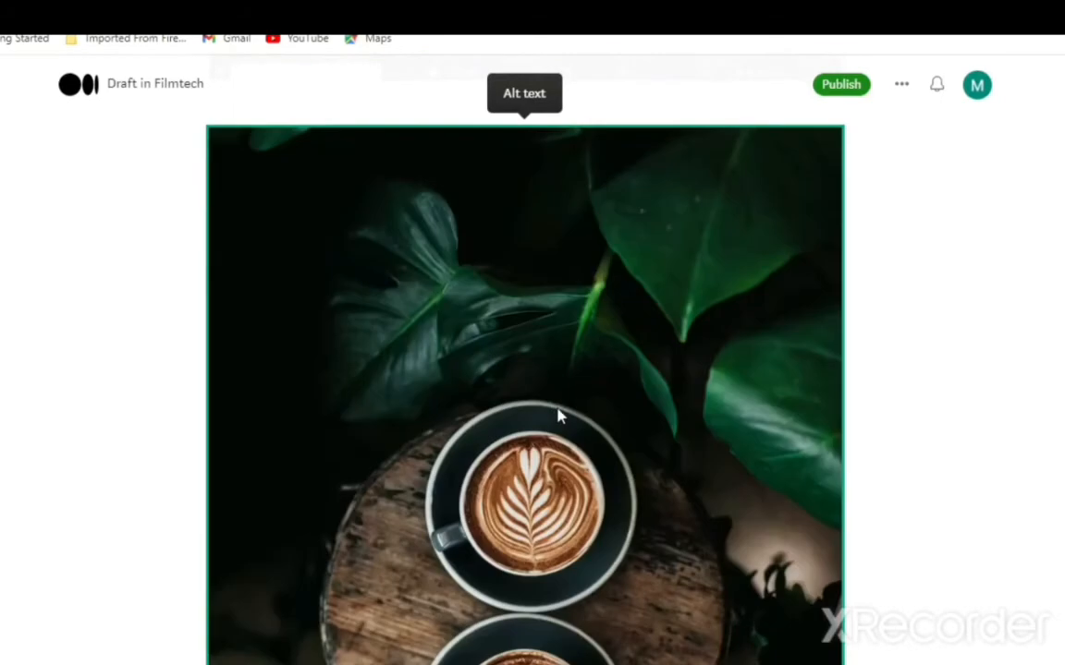
pyautogui.scroll(-5, 558, 416)
pyautogui.scroll(6, 558, 416)
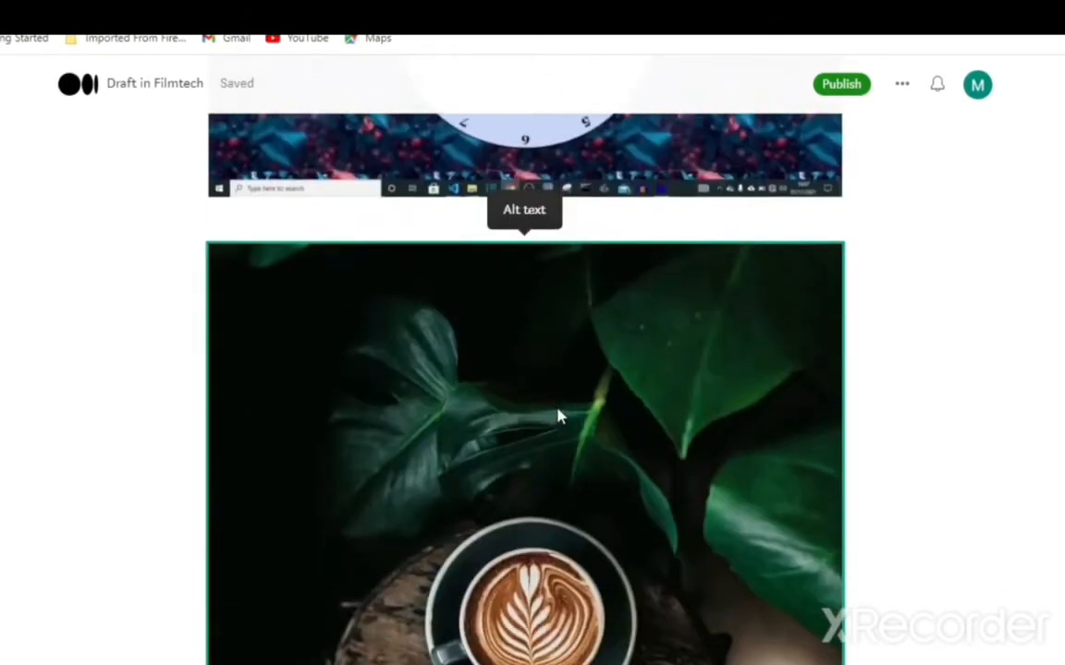
pyautogui.scroll(-6, 558, 416)
pyautogui.scroll(3, 558, 416)
pyautogui.scroll(-3, 558, 416)
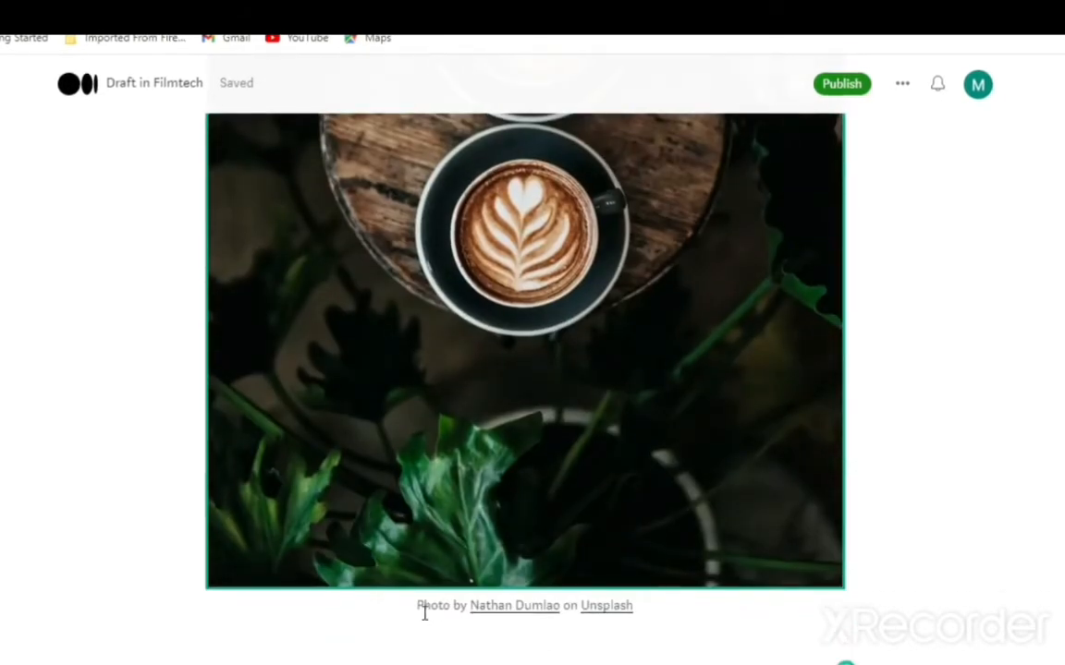
pyautogui.click(424, 608)
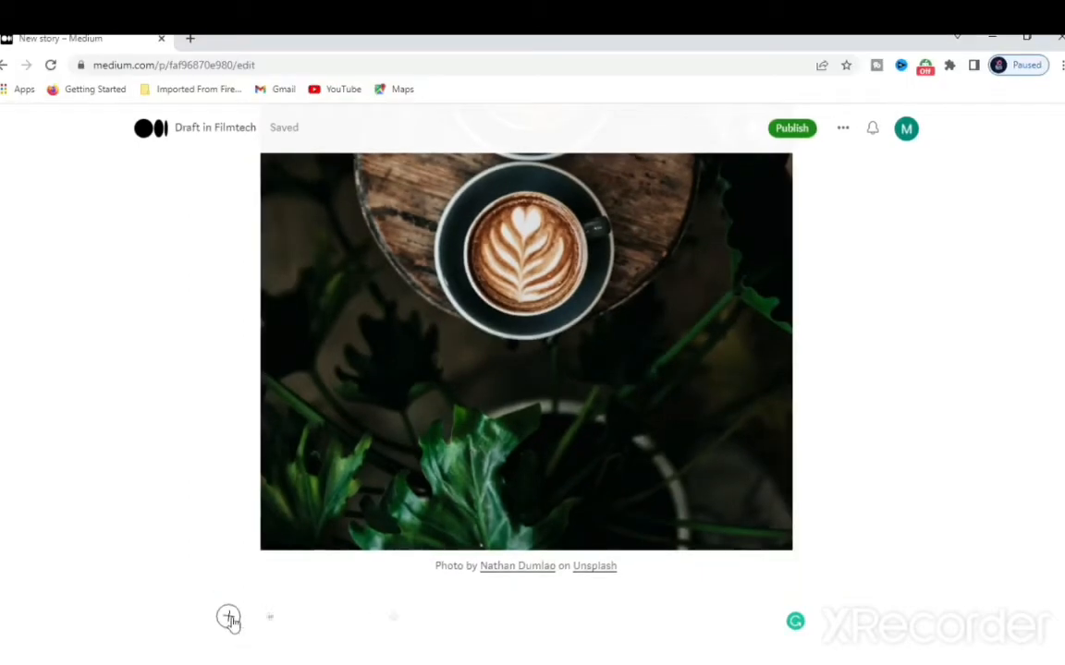
pyautogui.click(168, 661)
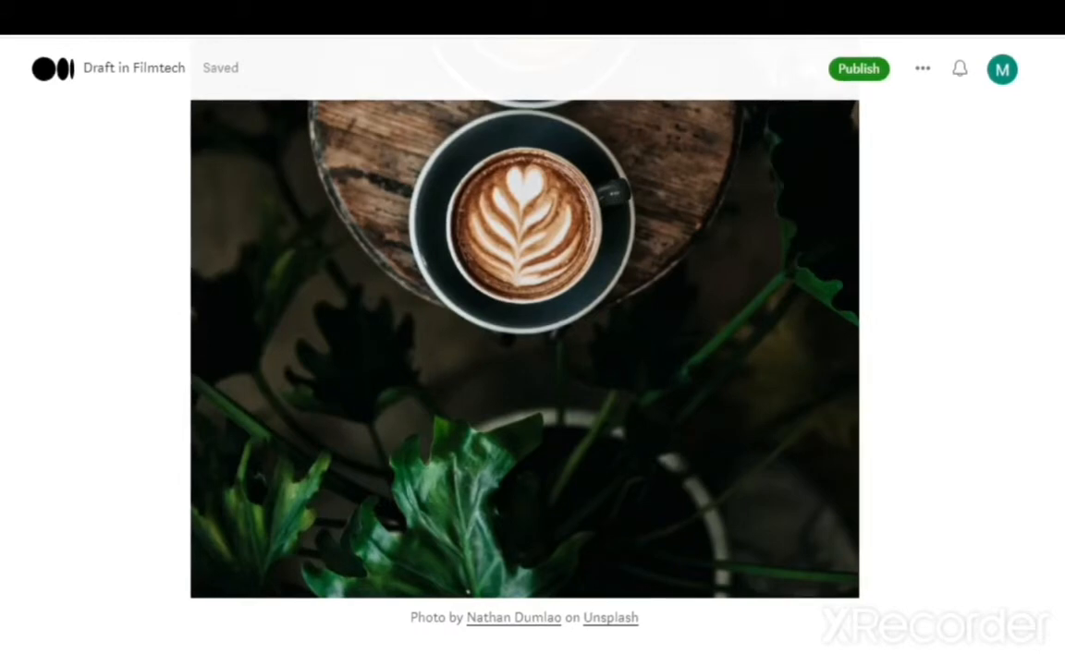
pyautogui.rightClick(237, 387)
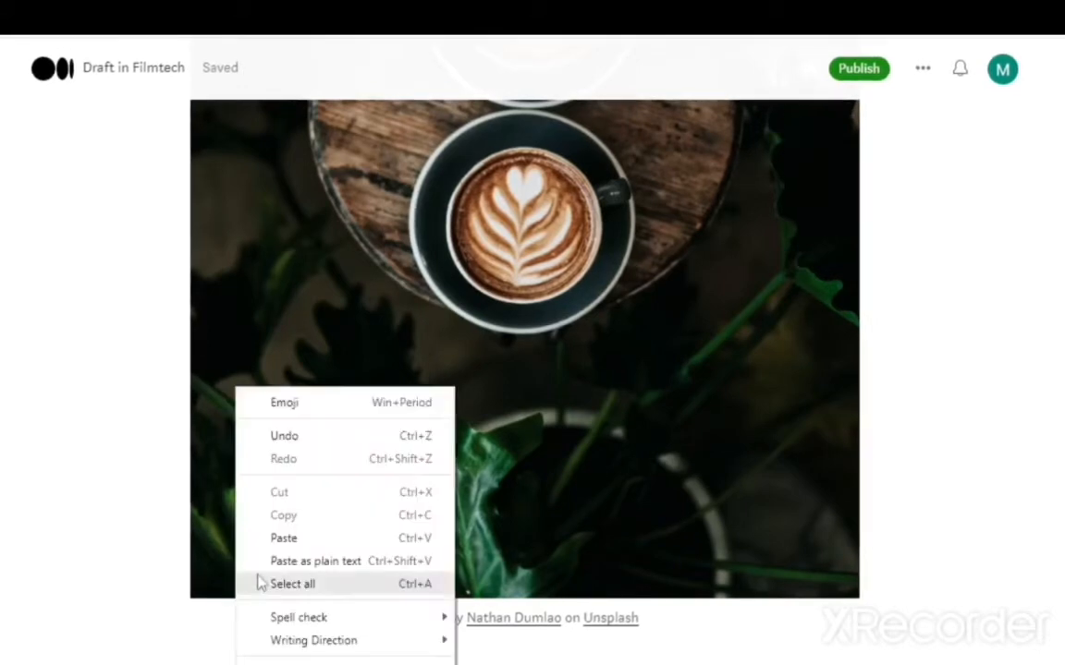
pyautogui.click(270, 540)
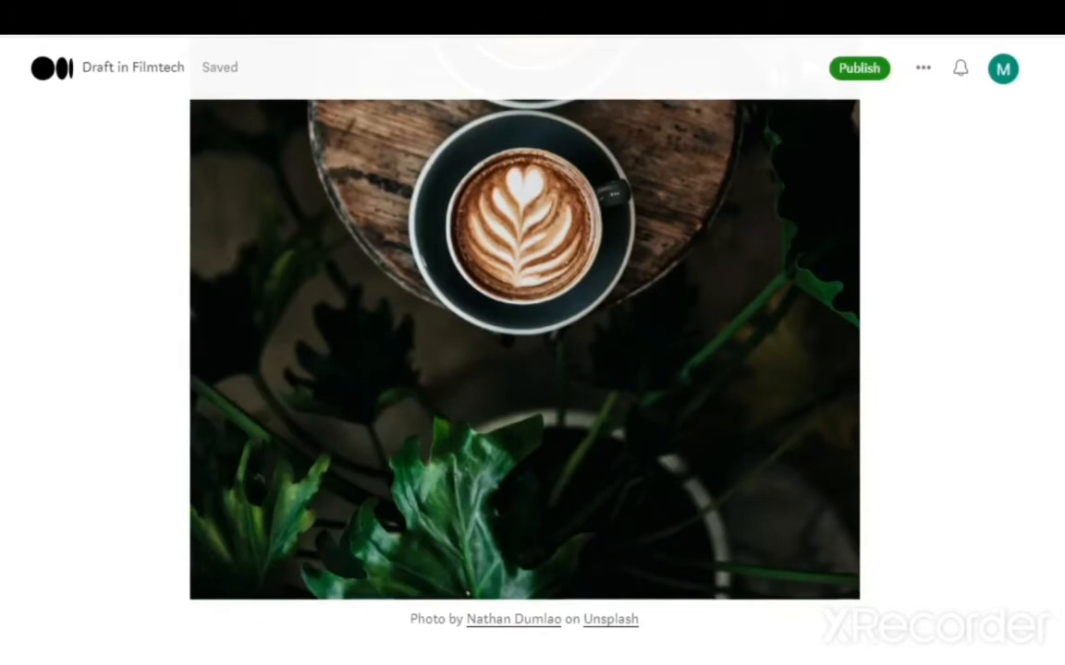
pyautogui.write('https://youtu.be/mKfCjQkF4r4')
pyautogui.press('Return')
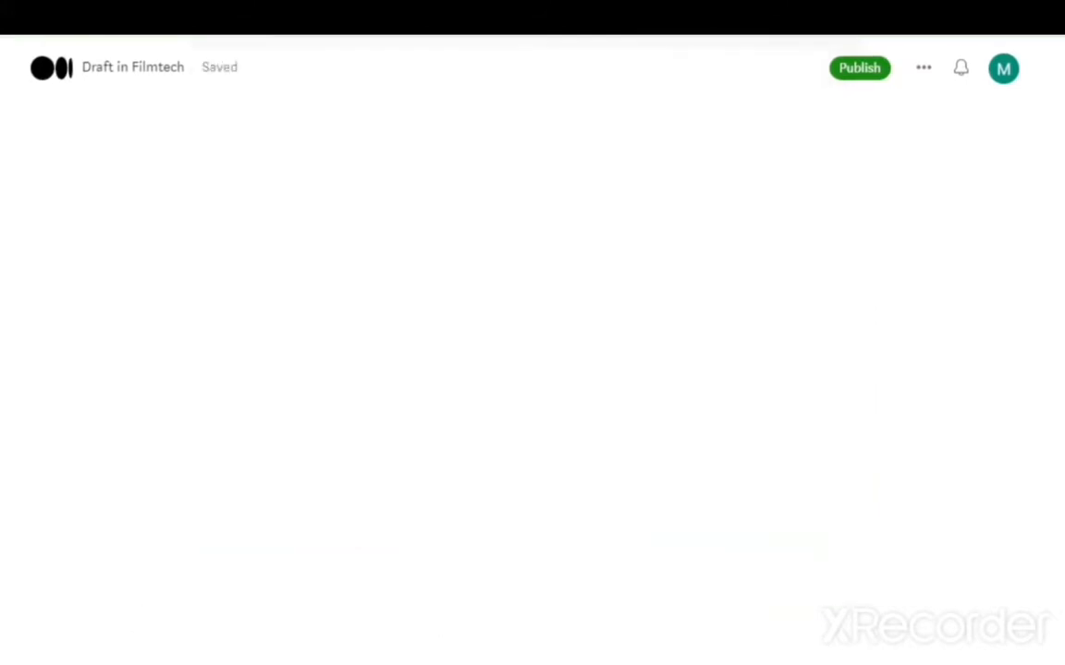
pyautogui.scroll(3, 544, 518)
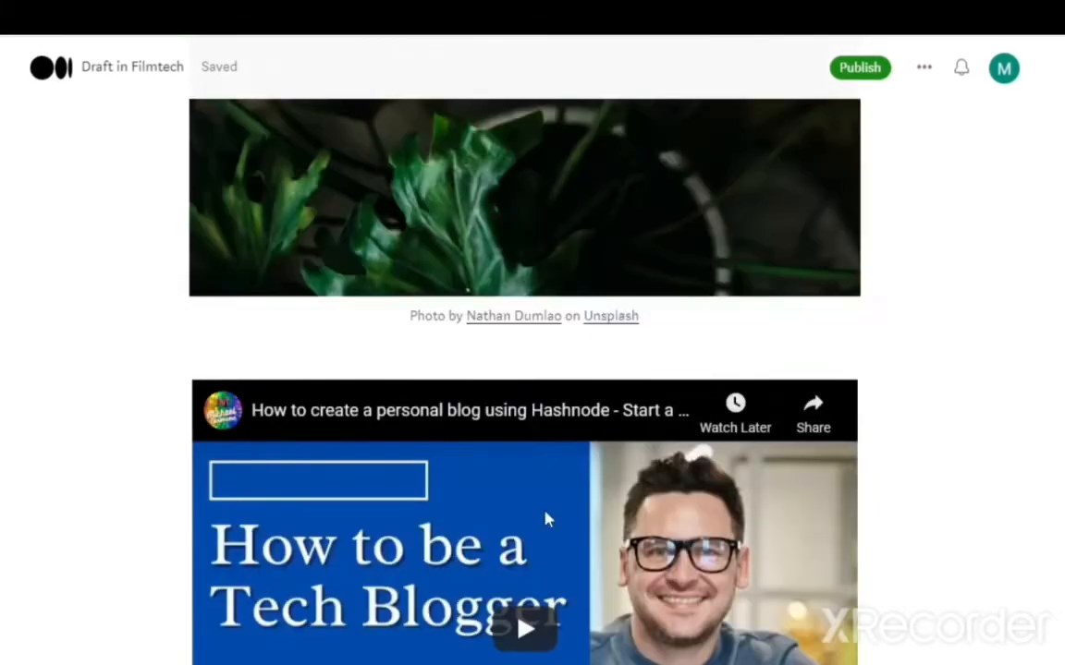
pyautogui.scroll(-3, 544, 518)
pyautogui.scroll(1, 554, 621)
pyautogui.scroll(-2, 558, 601)
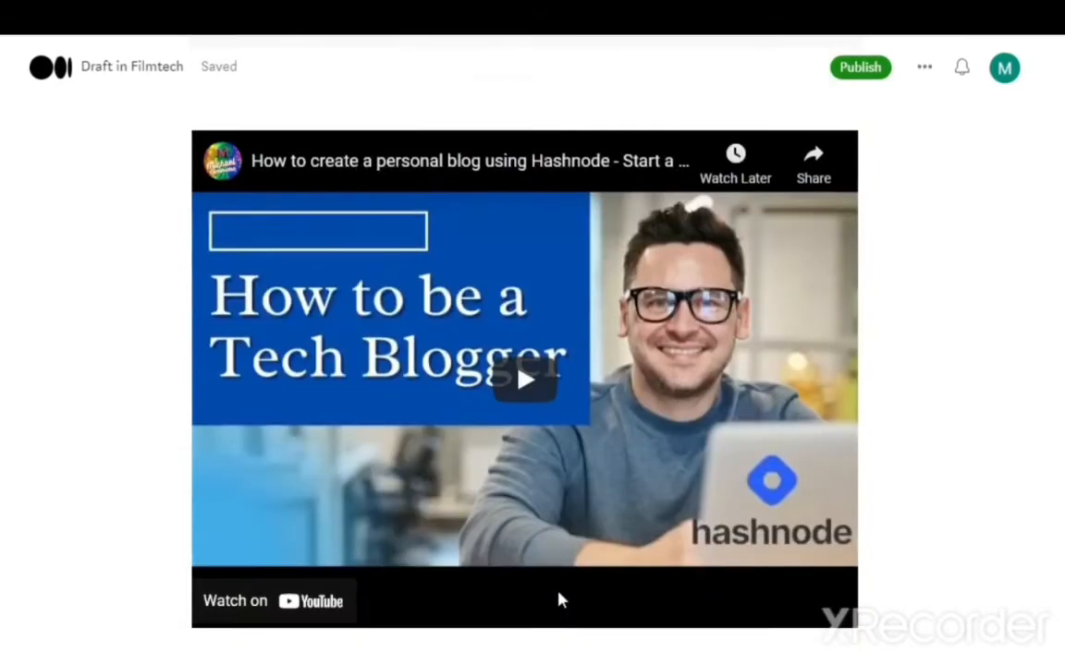
pyautogui.click(195, 644)
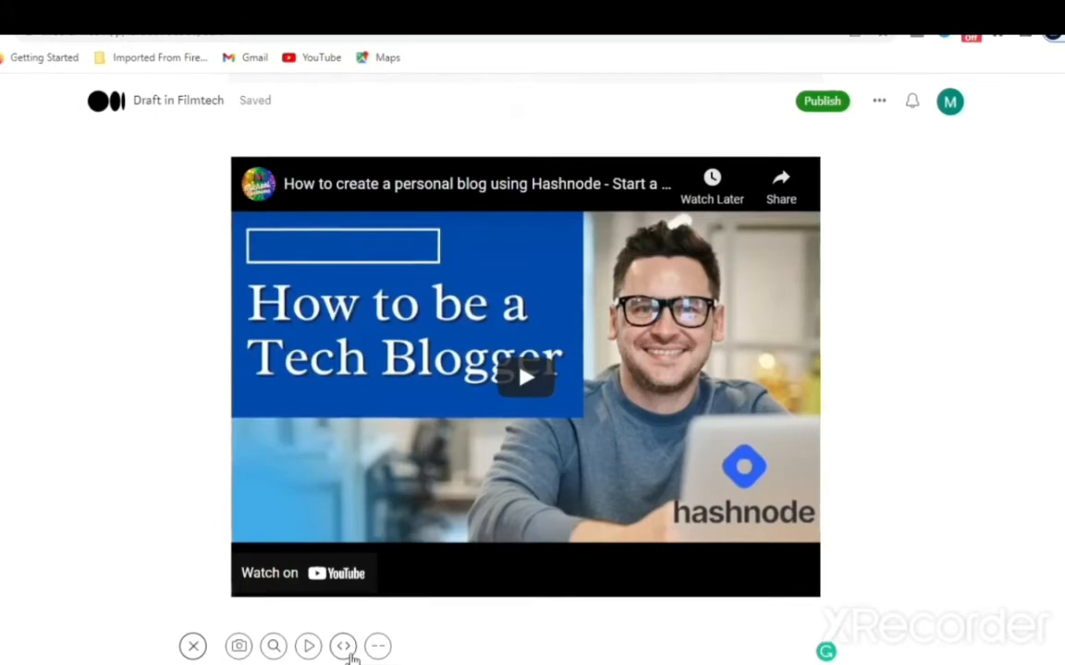
pyautogui.click(344, 647)
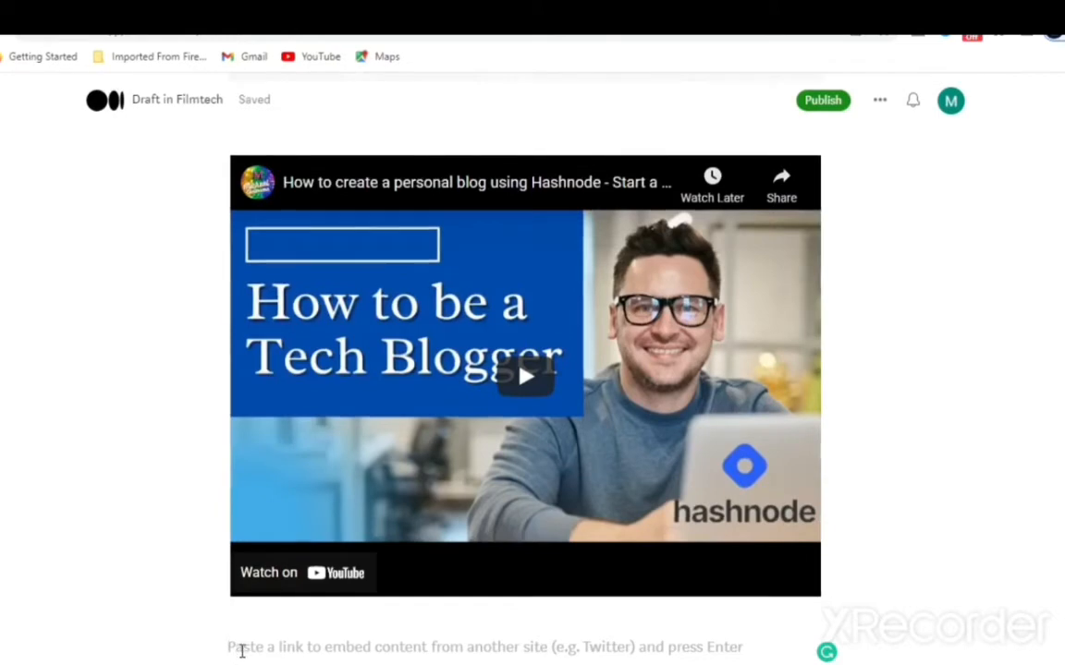
pyautogui.rightClick(241, 652)
pyautogui.click(285, 523)
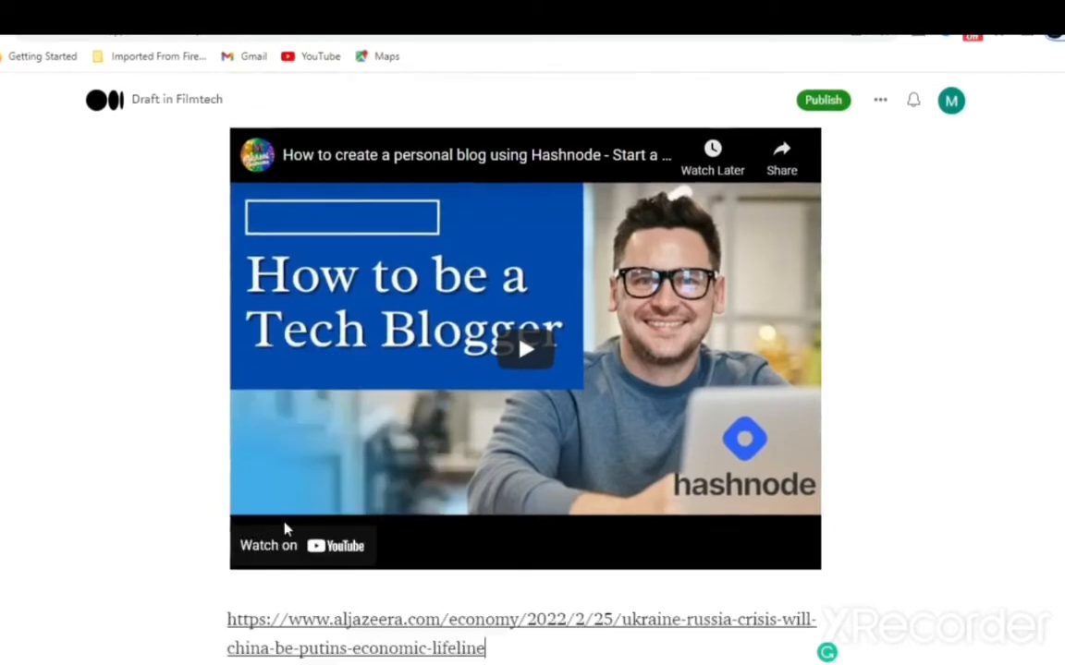
pyautogui.press('Return')
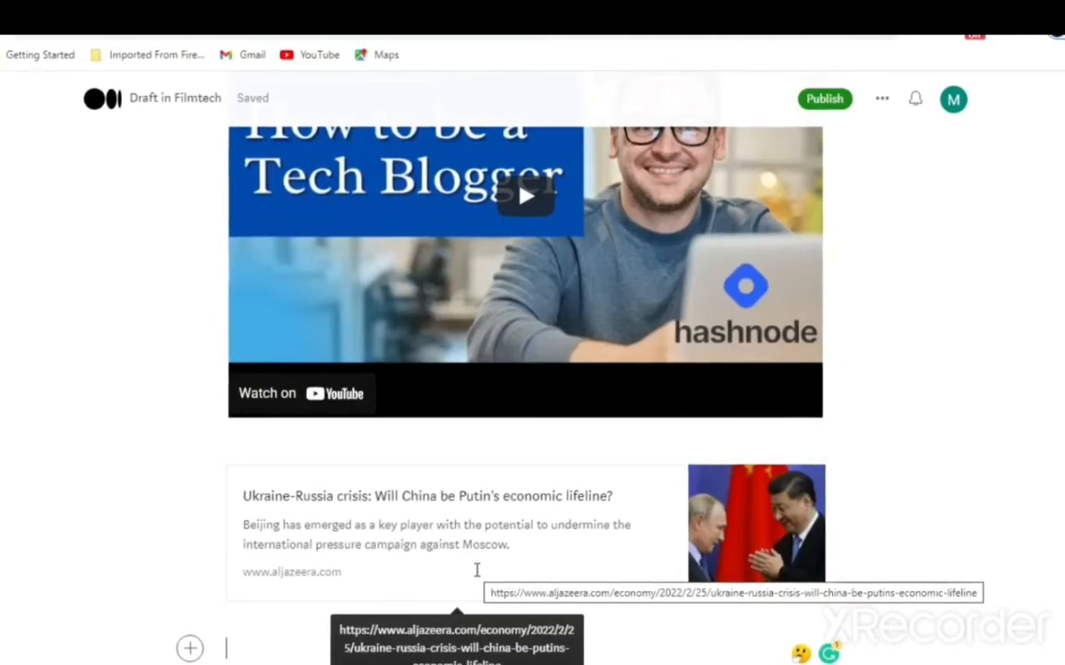
# Add a separator below the Al Jazeera card and paste the copied Node.js description paragraph under it
pyautogui.click(188, 651)
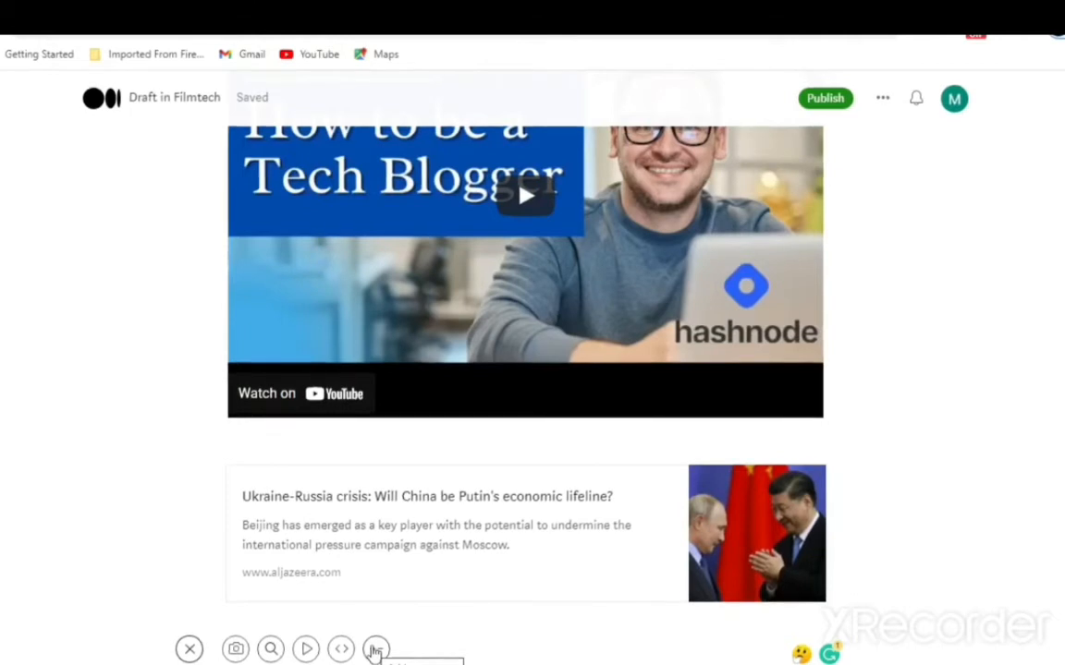
pyautogui.click(376, 650)
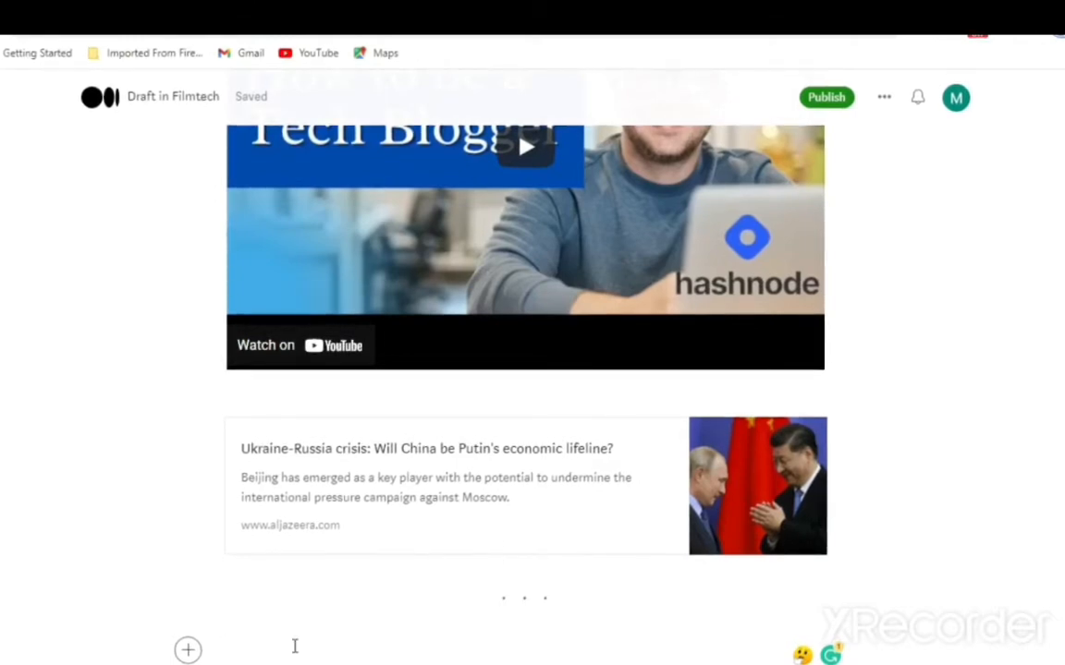
pyautogui.scroll(1, 305, 638)
pyautogui.scroll(2, 305, 638)
pyautogui.scroll(-3, 305, 638)
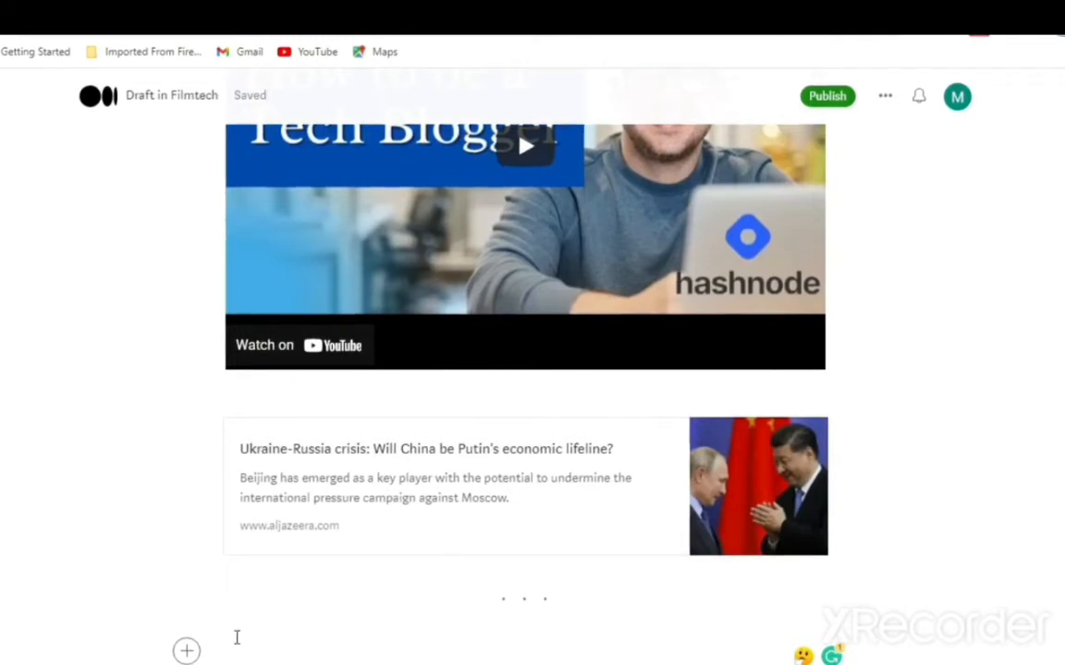
pyautogui.rightClick(235, 651)
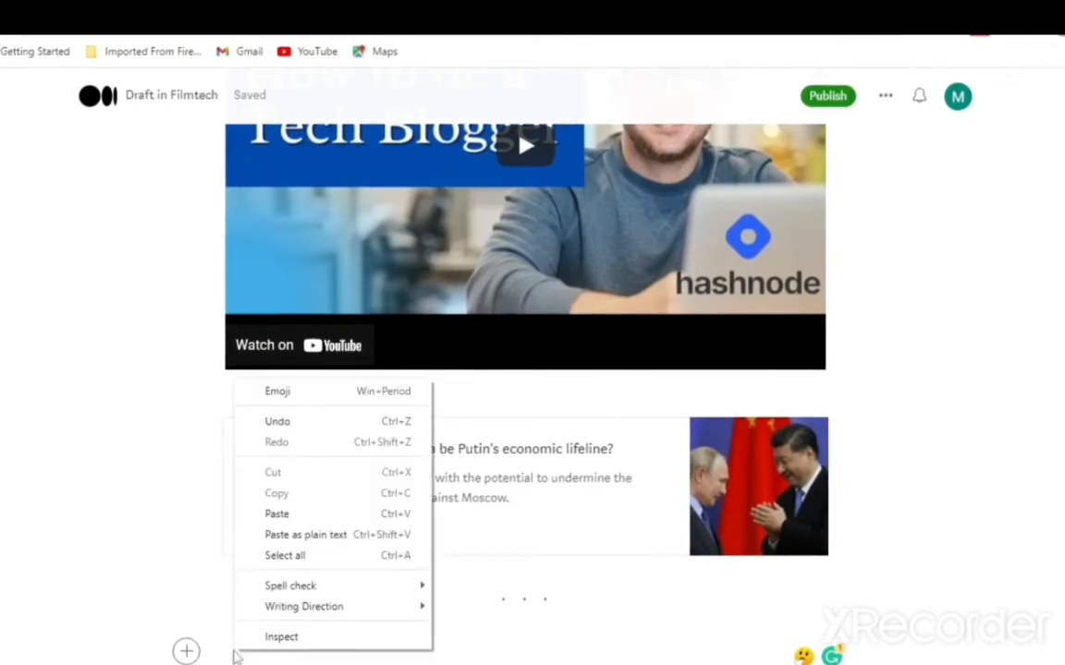
pyautogui.click(278, 534)
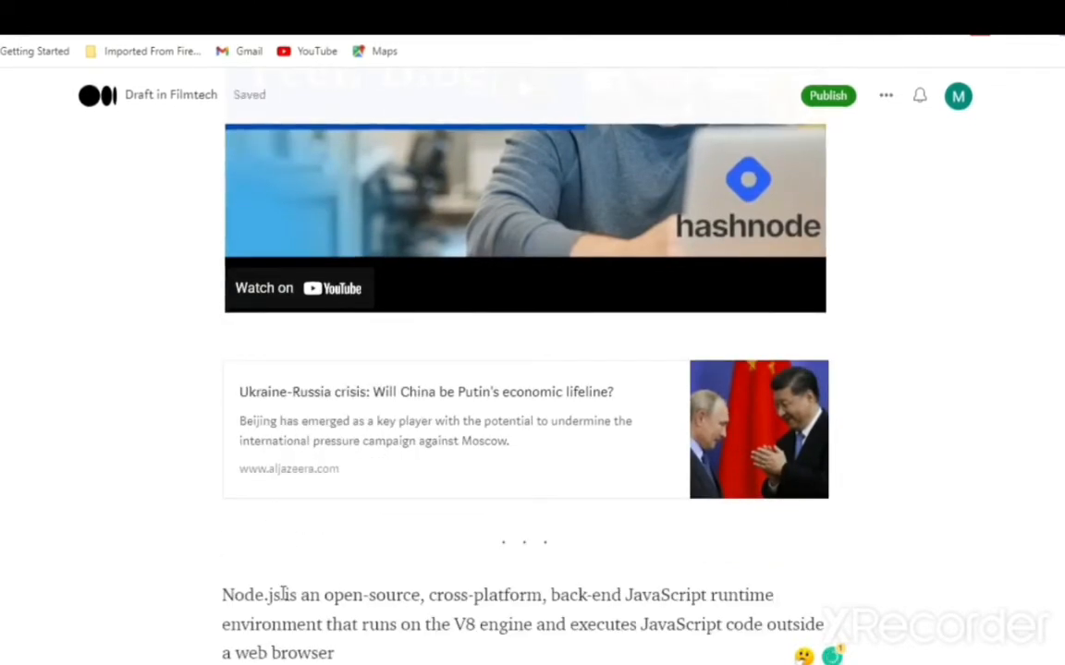
# Make "Node.js is an open-source," at the start of the pasted paragraph bold
pyautogui.moveTo(224, 595); pyautogui.dragTo(412, 603)
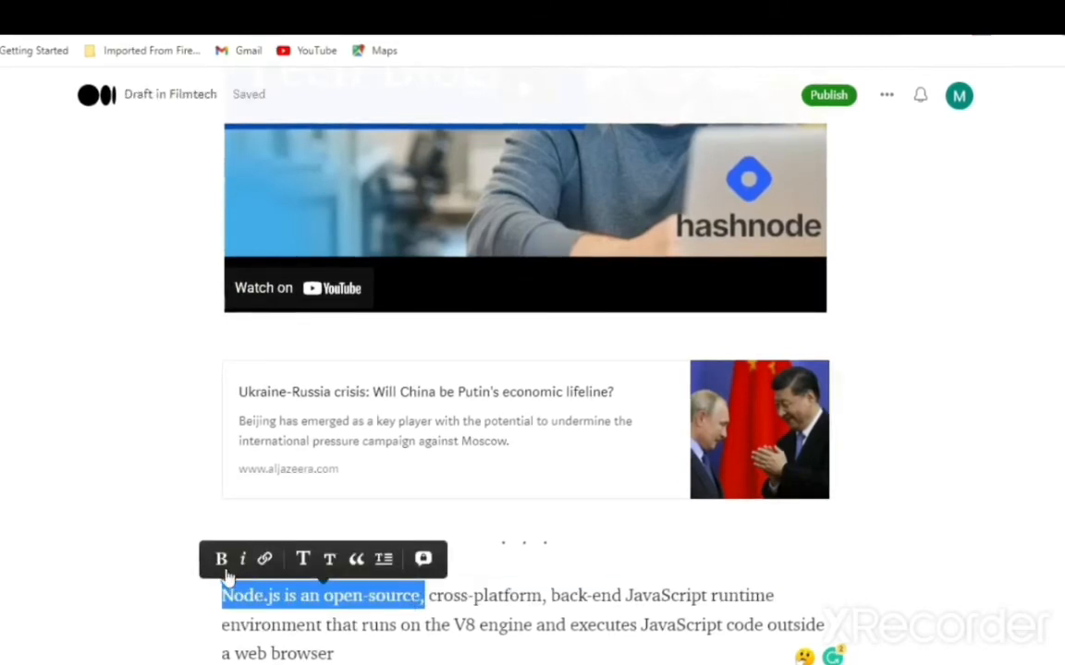
pyautogui.click(221, 570)
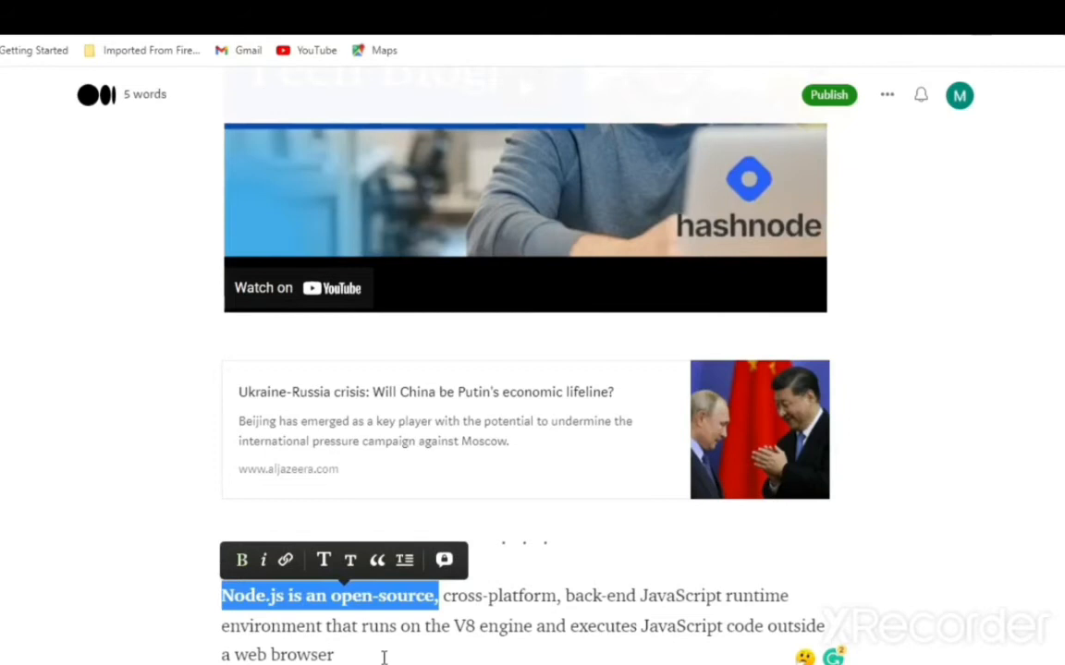
pyautogui.click(240, 570)
pyautogui.click(221, 572)
pyautogui.click(220, 572)
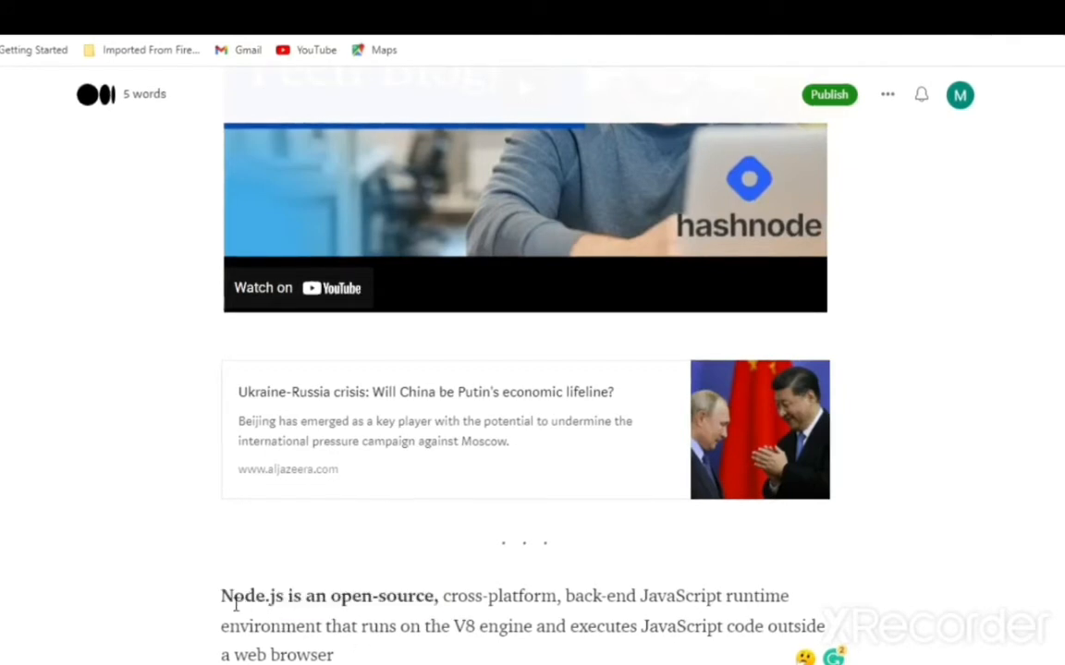
# Italicize "cross-platform," in the Node.js paragraph
pyautogui.moveTo(443, 597); pyautogui.dragTo(560, 597)
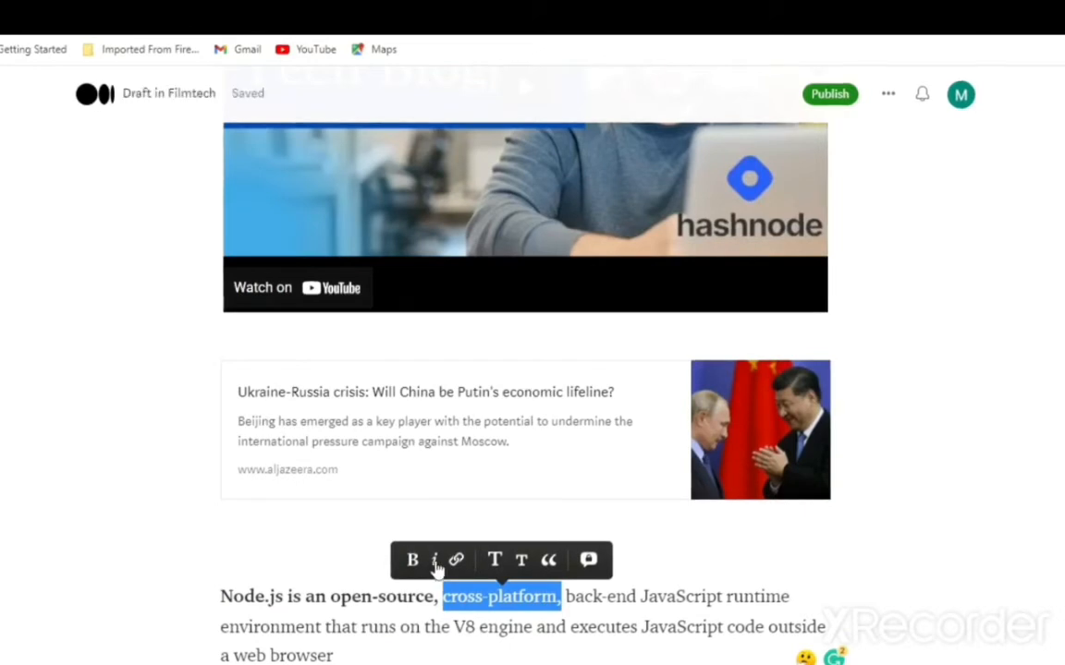
pyautogui.click(435, 562)
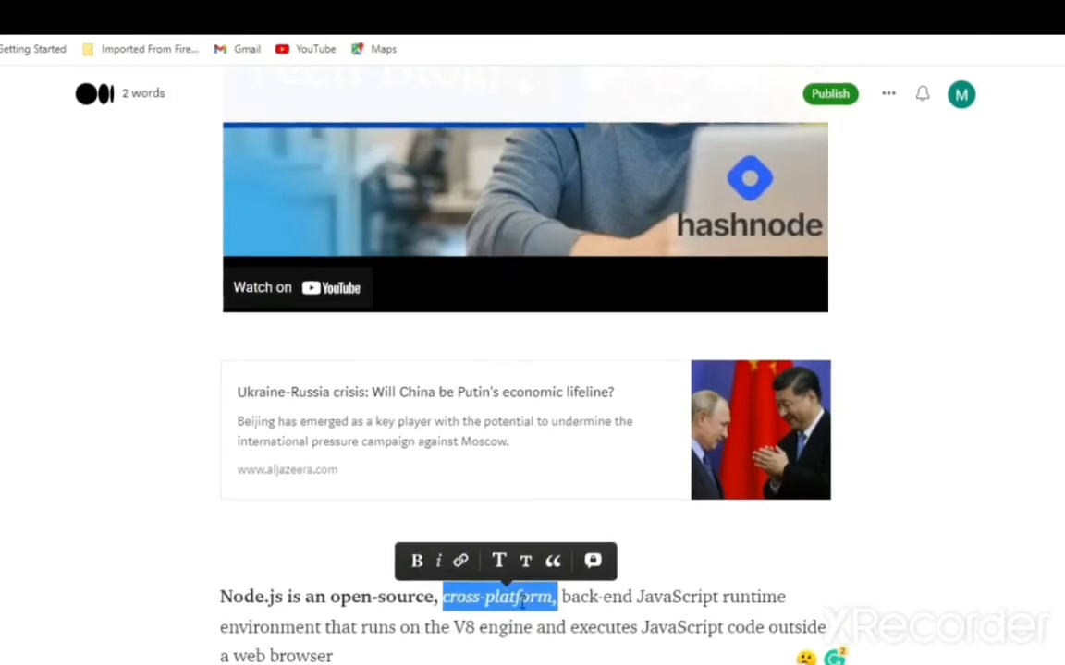
pyautogui.click(605, 591)
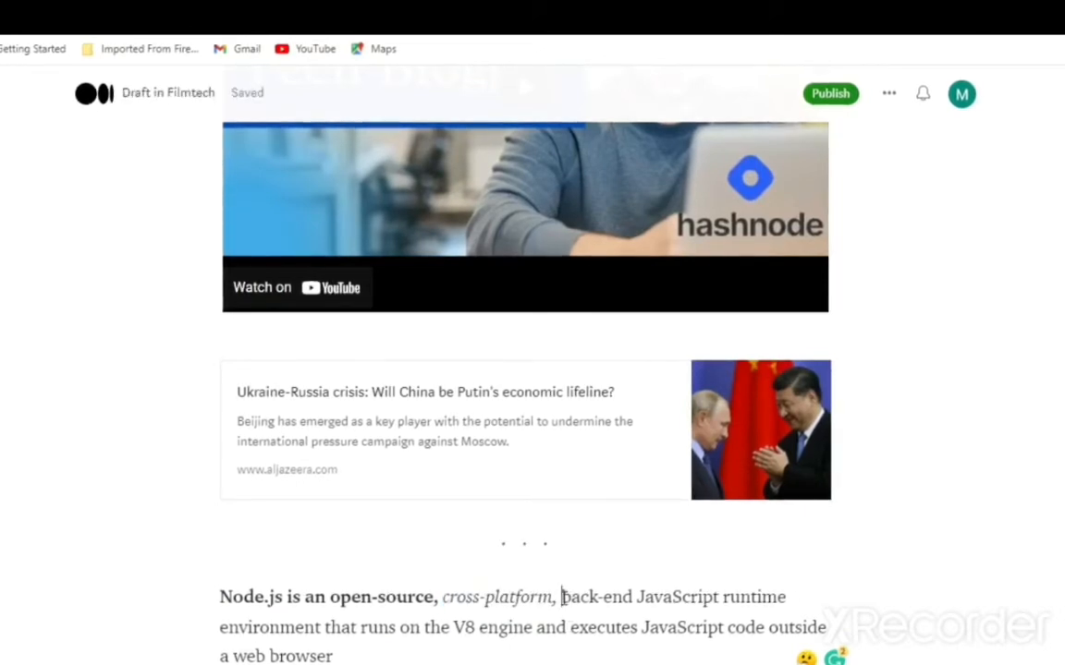
pyautogui.moveTo(563, 596); pyautogui.dragTo(718, 597)
pyautogui.rightClick(675, 596)
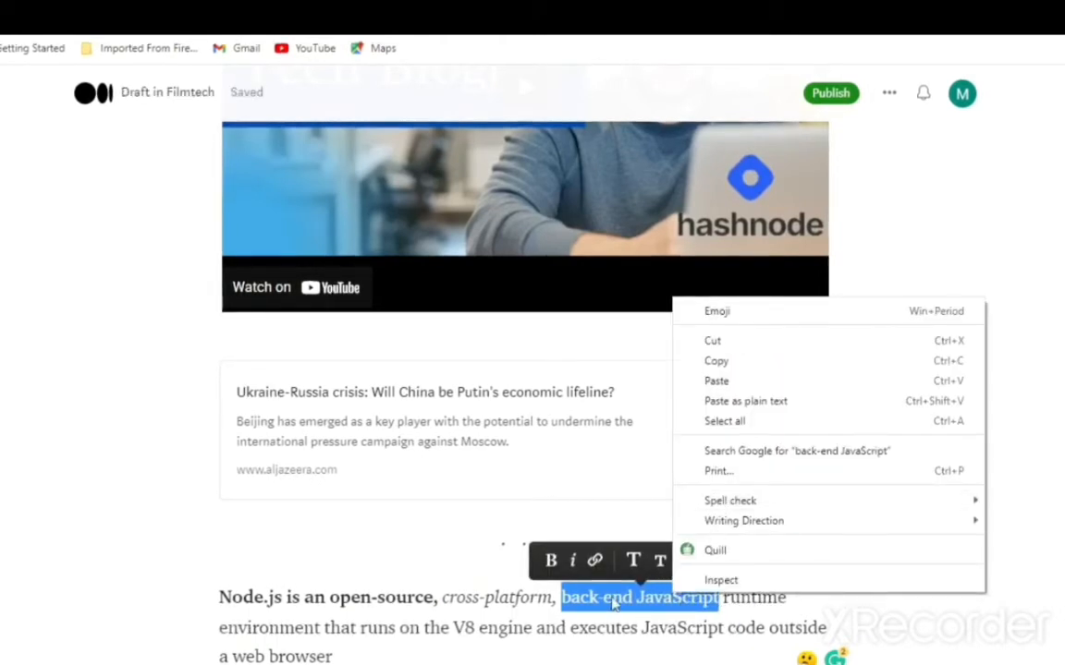
pyautogui.click(613, 599)
pyautogui.moveTo(562, 597); pyautogui.dragTo(720, 602)
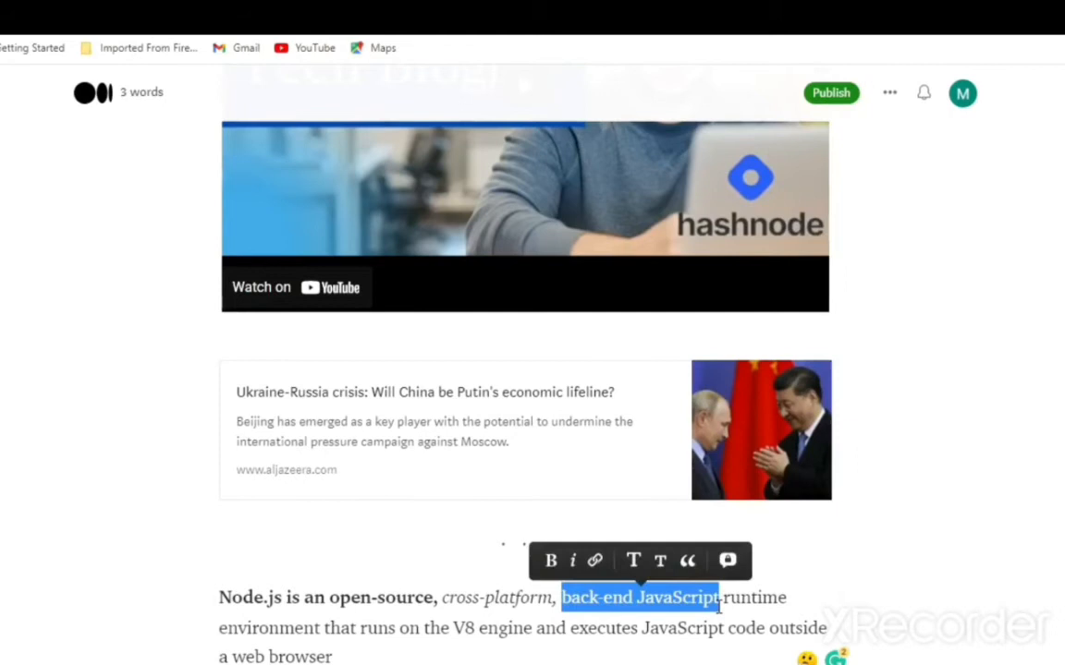
pyautogui.click(595, 561)
pyautogui.rightClick(623, 561)
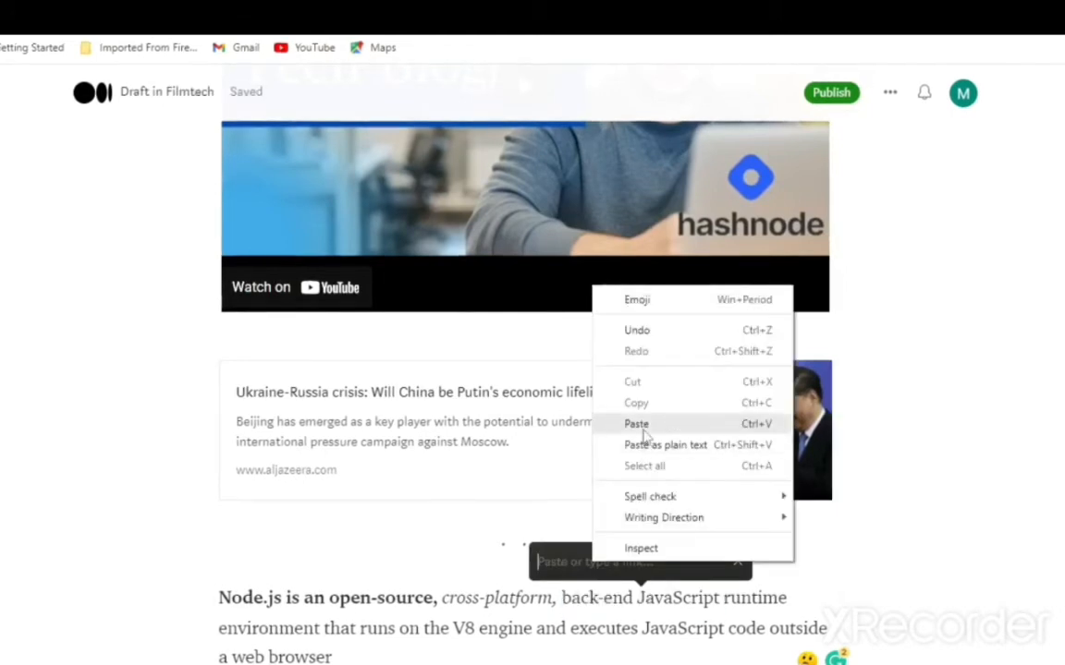
pyautogui.click(641, 420)
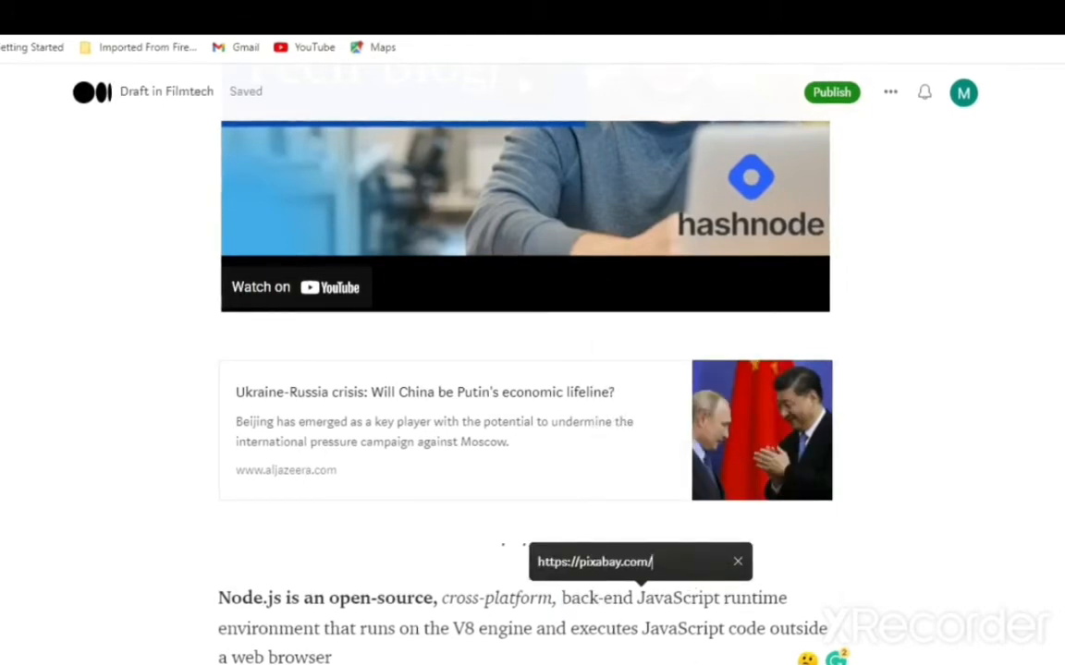
pyautogui.press('Return')
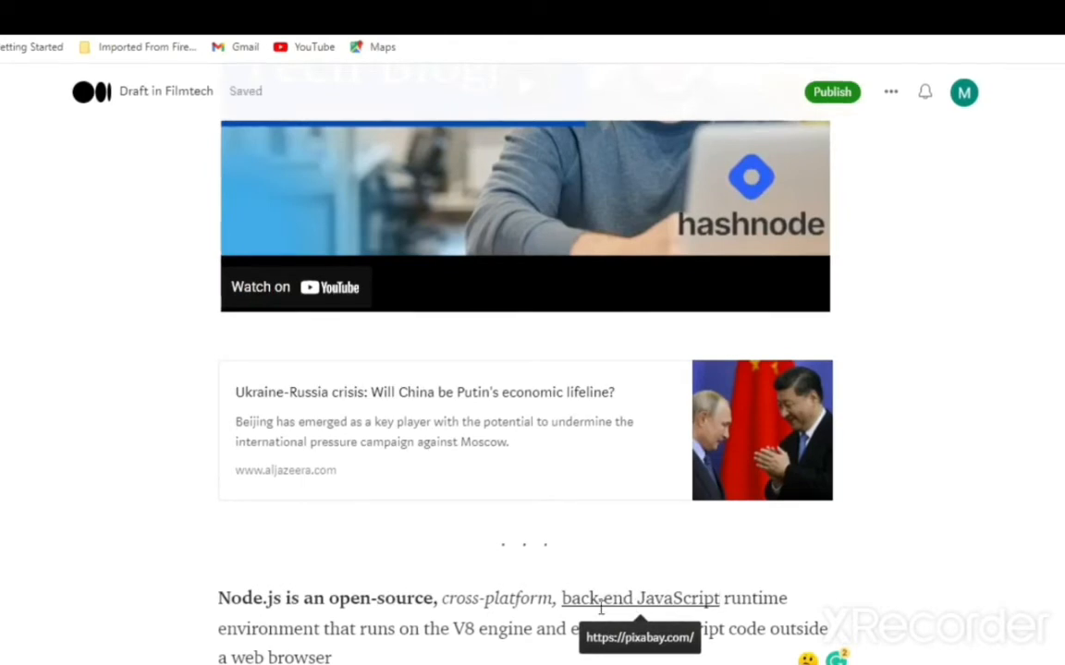
pyautogui.click(613, 599)
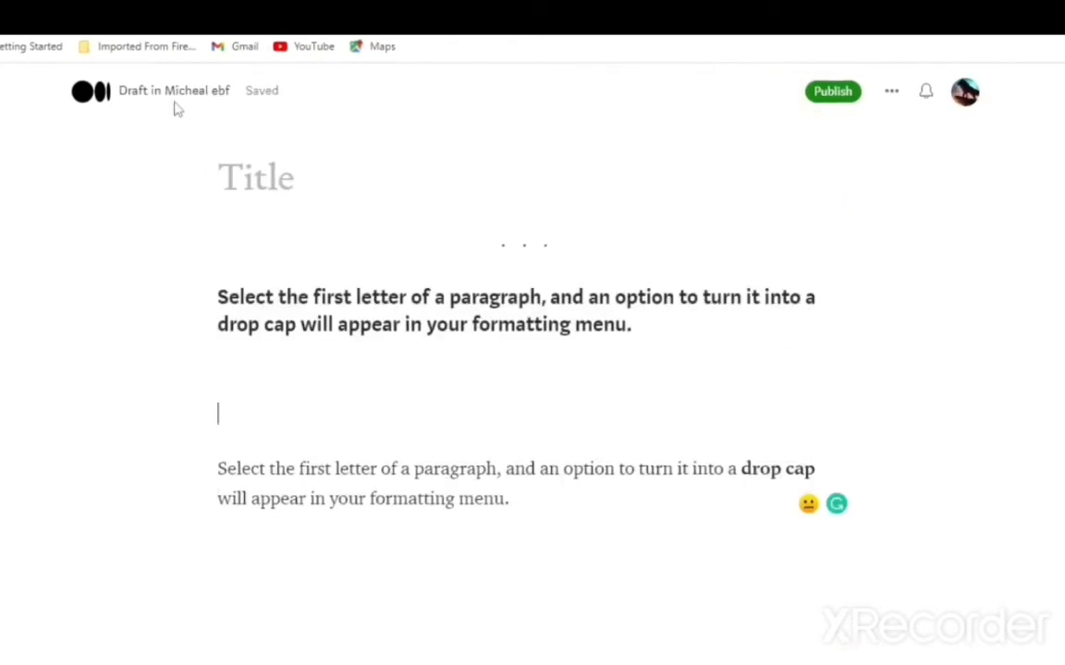
# Write "The best blog site" in the empty paragraph of the untitled draft and format it as a large heading
pyautogui.write('The best blog site')
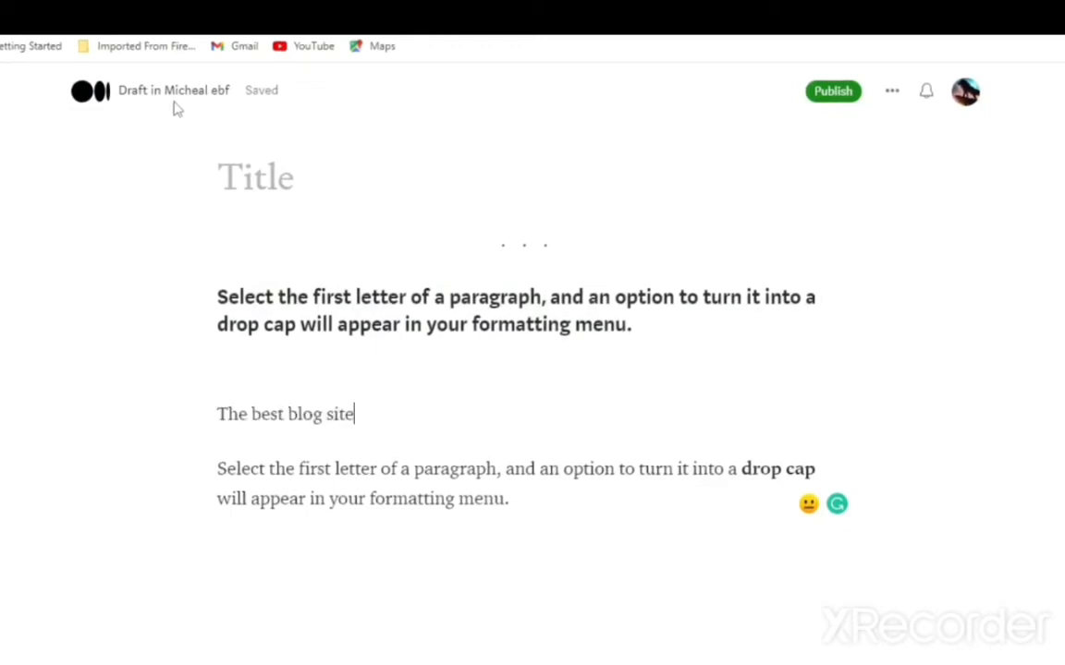
pyautogui.moveTo(211, 413); pyautogui.dragTo(374, 412)
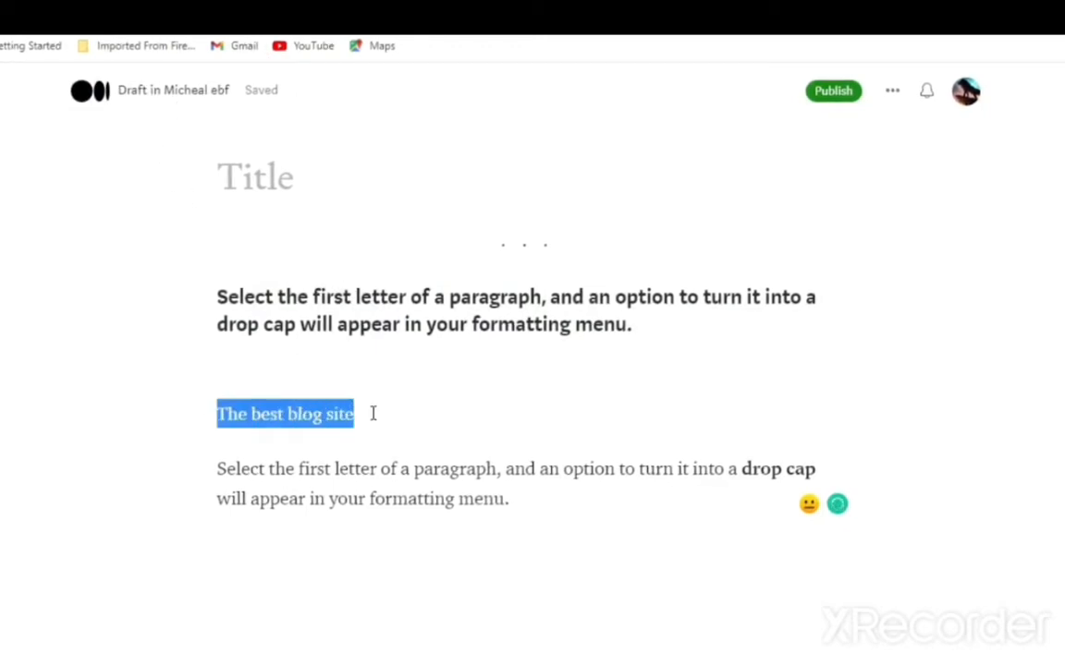
pyautogui.click(263, 377)
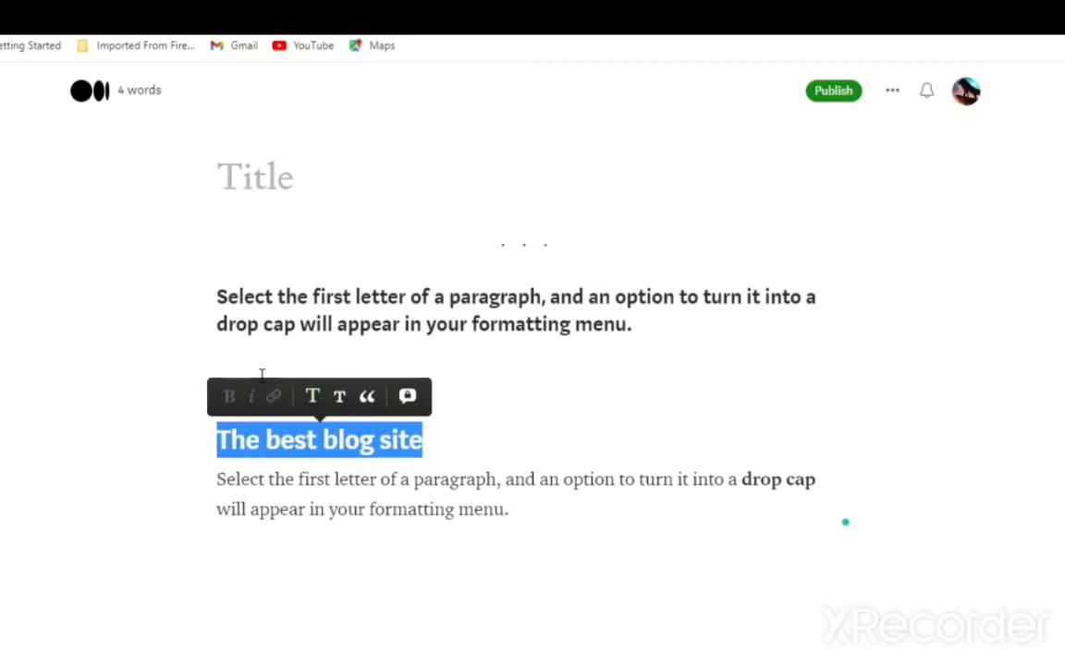
pyautogui.click(482, 455)
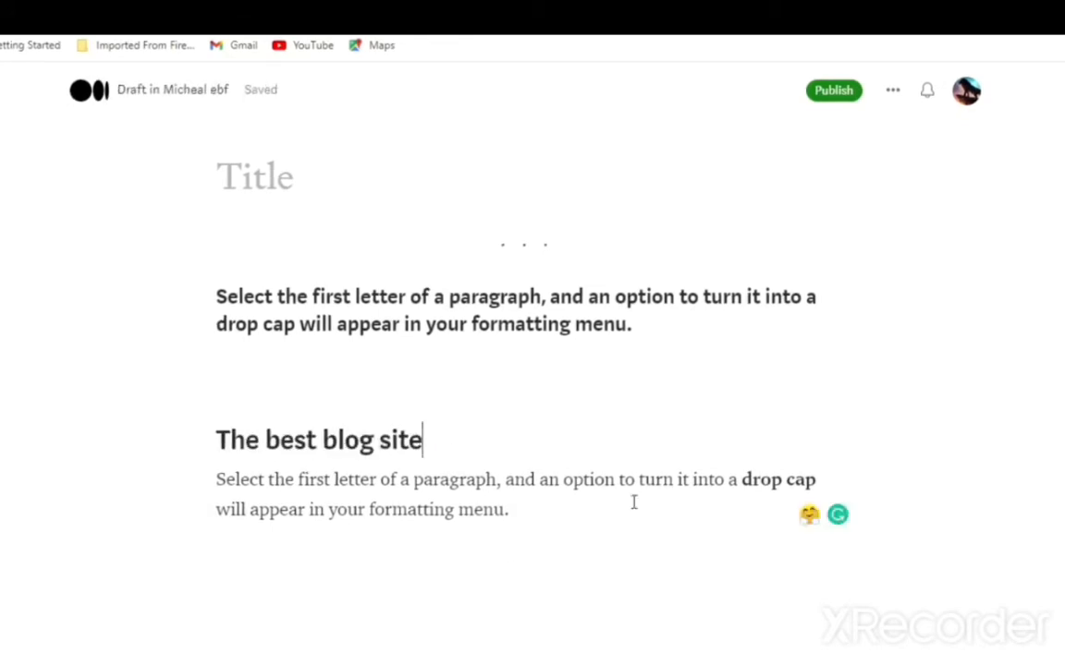
# Copy "Select the first letter" from the last paragraph and paste it on a new line under the heading "The best blog site"
pyautogui.moveTo(216, 480); pyautogui.dragTo(377, 477)
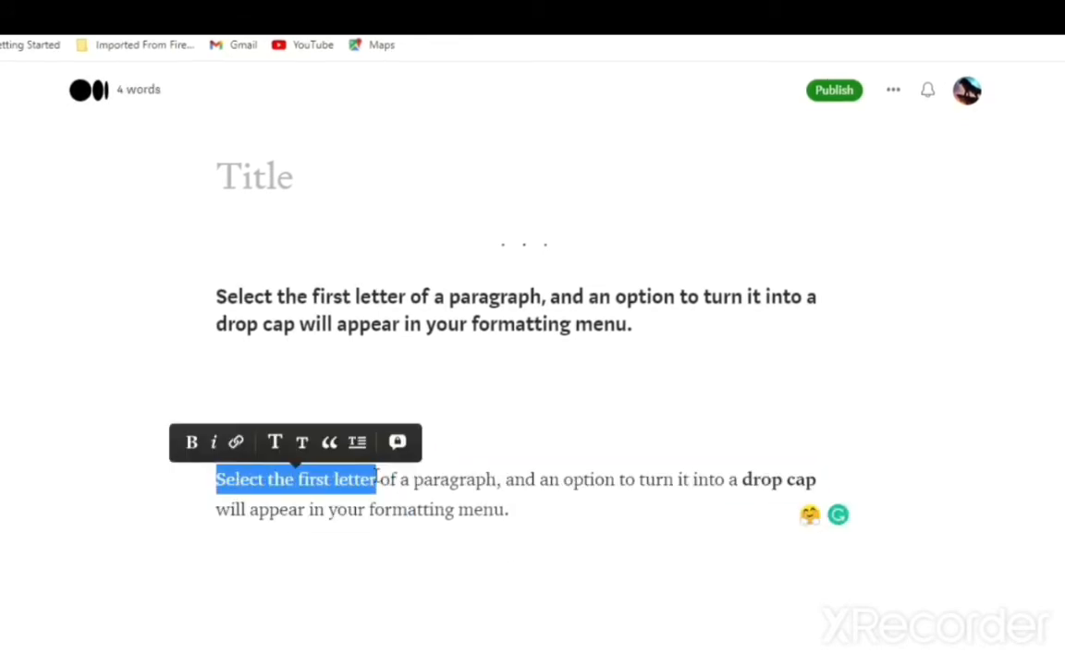
pyautogui.rightClick(377, 477)
pyautogui.click(387, 245)
pyautogui.click(423, 441)
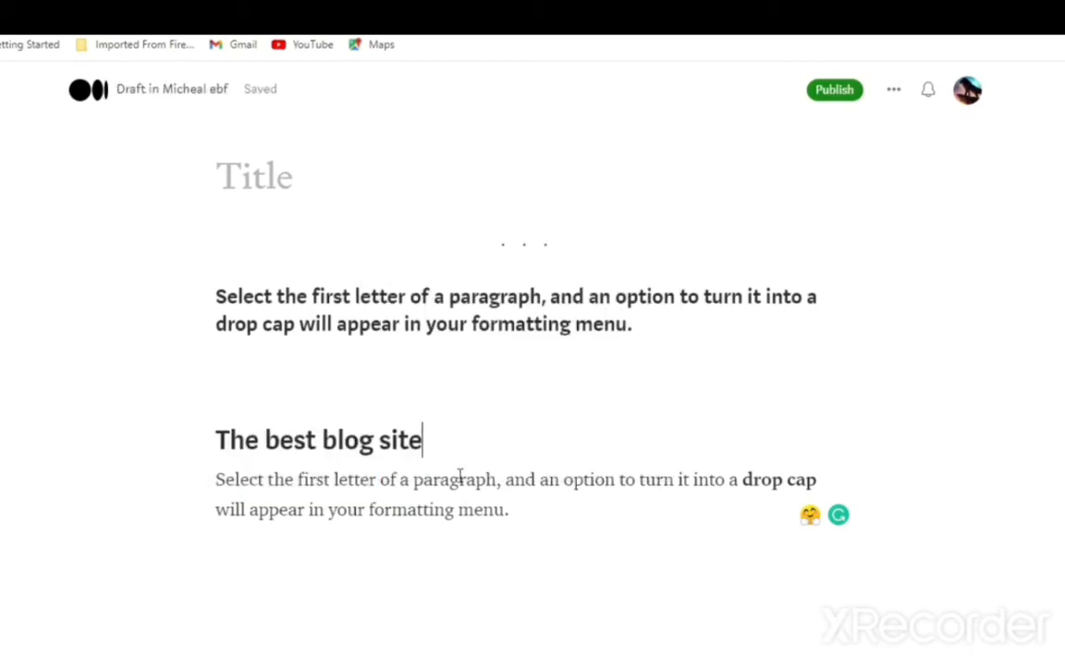
pyautogui.press('Return')
pyautogui.rightClick(245, 482)
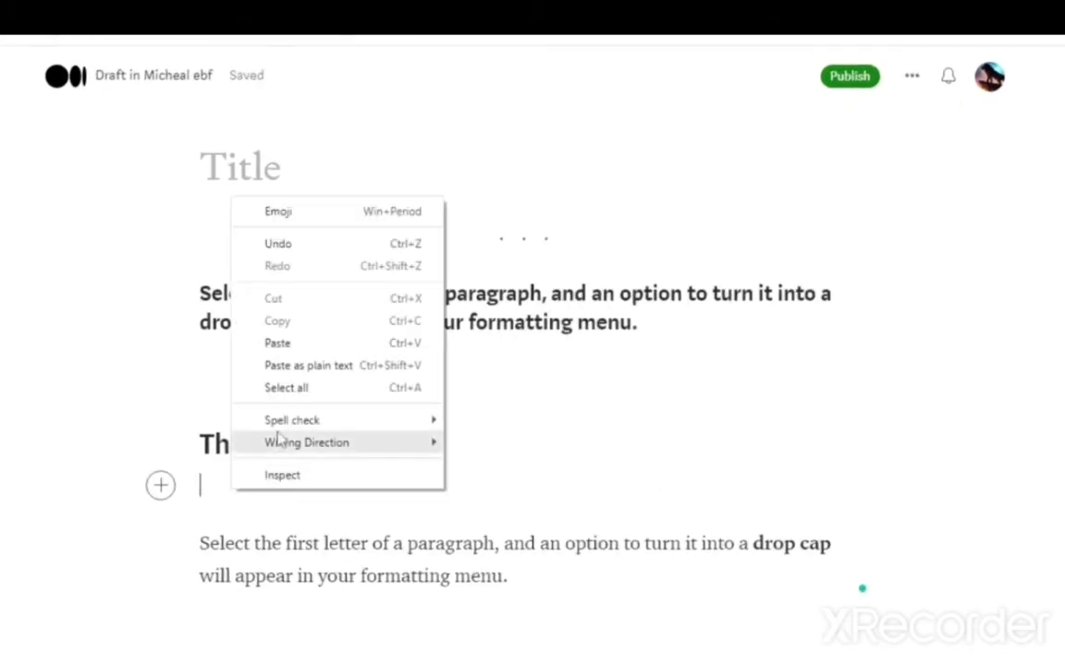
pyautogui.click(245, 344)
# Format the pasted line "Select the first letter" as a small heading
pyautogui.moveTo(199, 482); pyautogui.dragTo(375, 495)
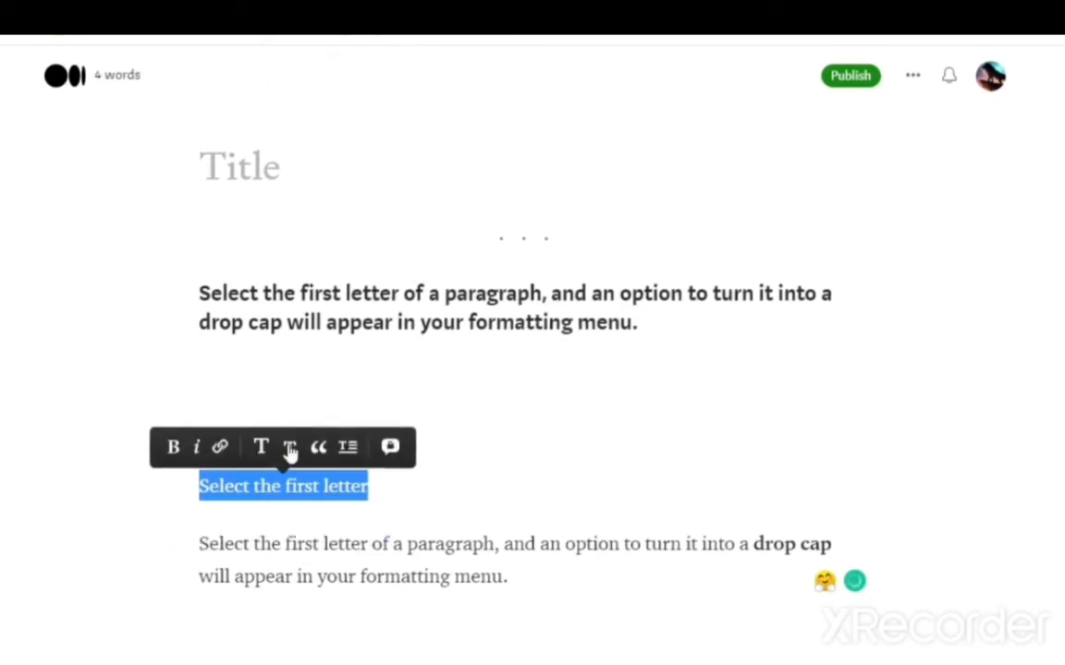
pyautogui.click(288, 448)
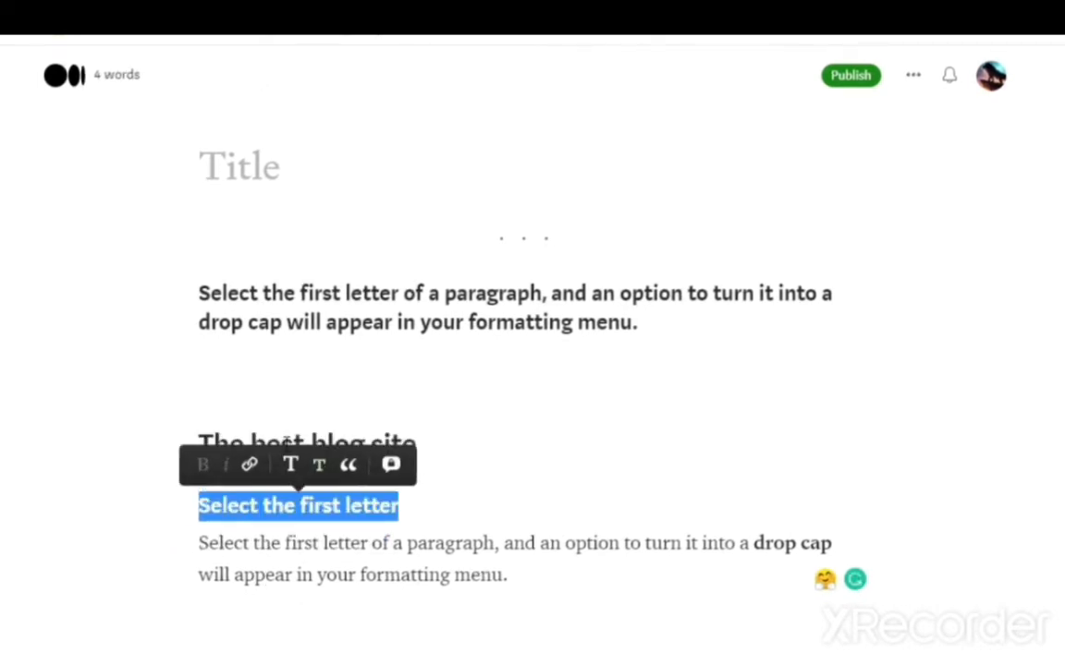
pyautogui.click(450, 501)
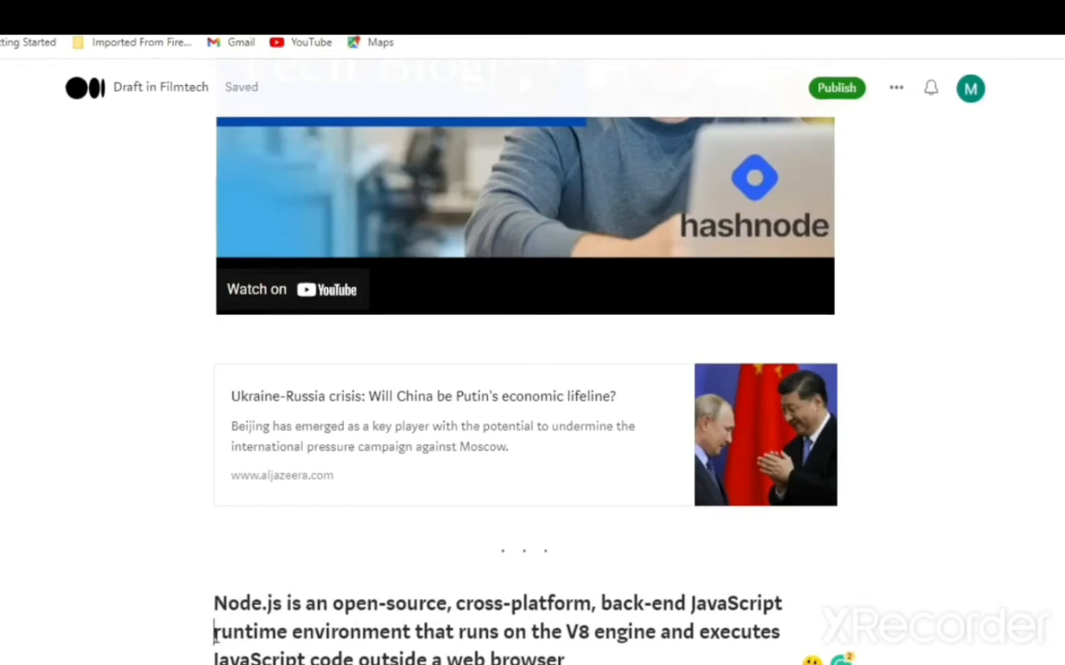
# In the other draft, turn the Node.js paragraph below the separator from a heading into a block quote
pyautogui.moveTo(214, 633); pyautogui.dragTo(297, 632)
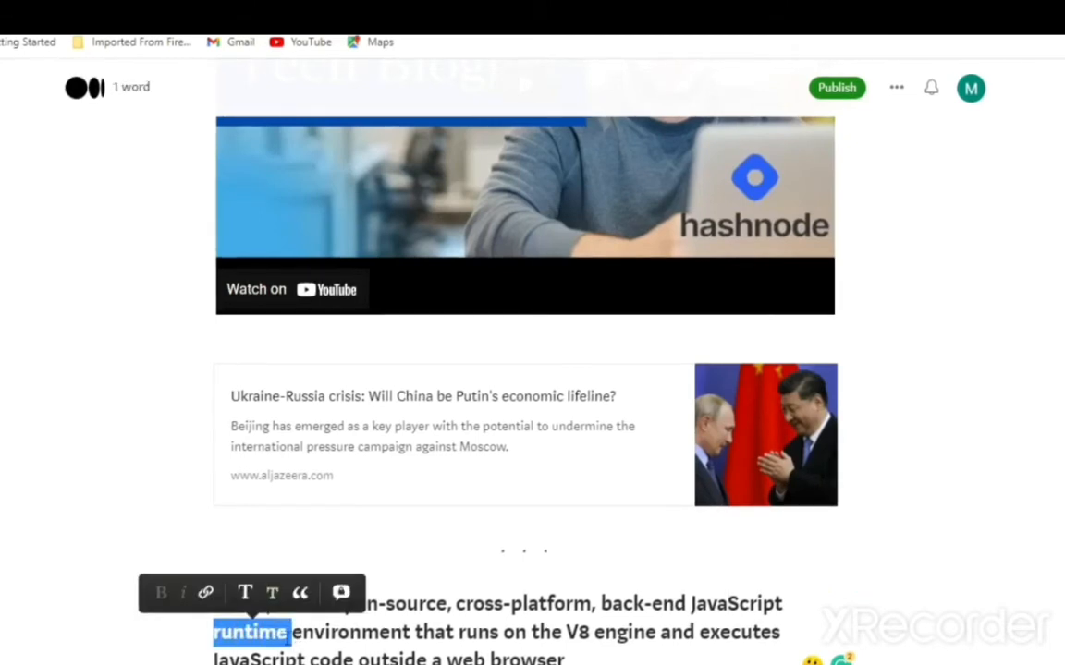
pyautogui.click(302, 599)
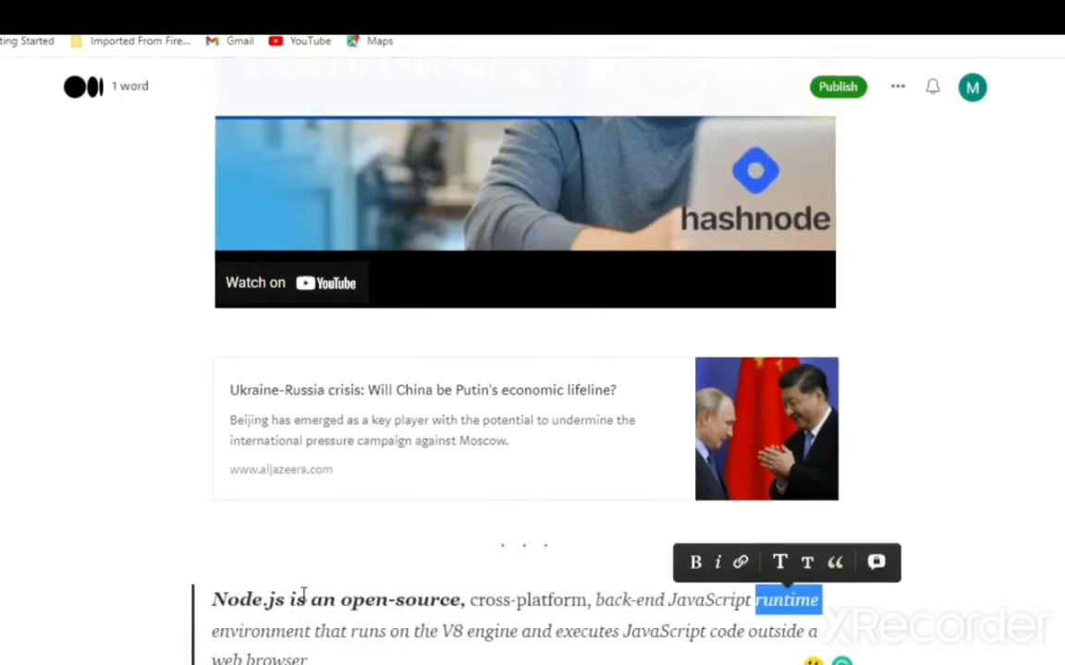
pyautogui.click(881, 631)
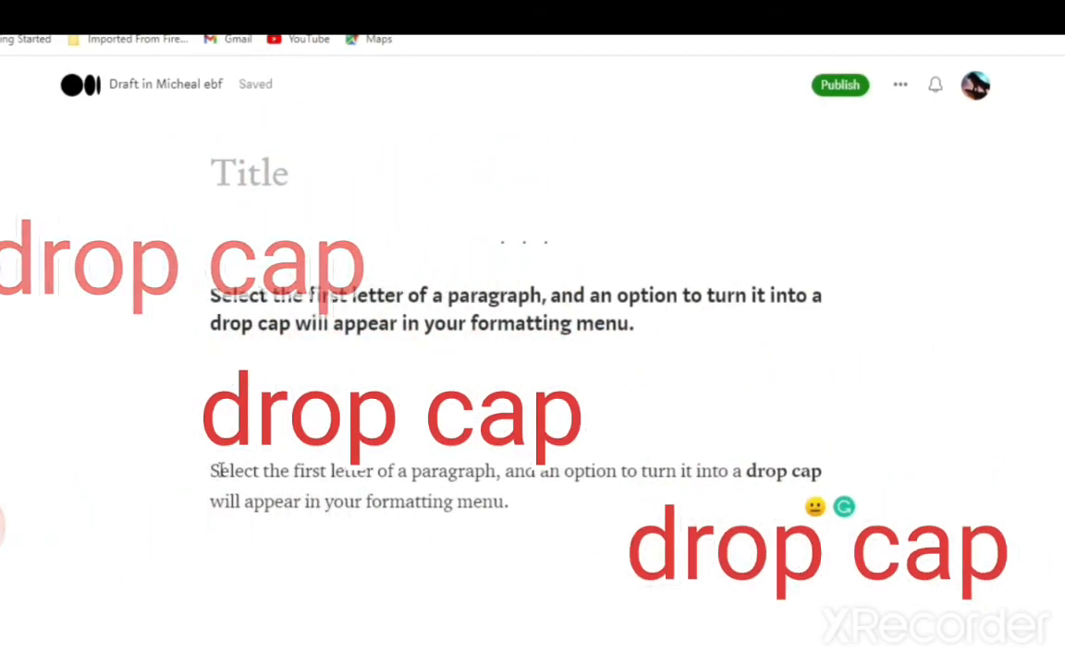
# In the untitled draft, turn the initial "S" of the last paragraph into a drop cap
pyautogui.moveTo(219, 470); pyautogui.dragTo(210, 472)
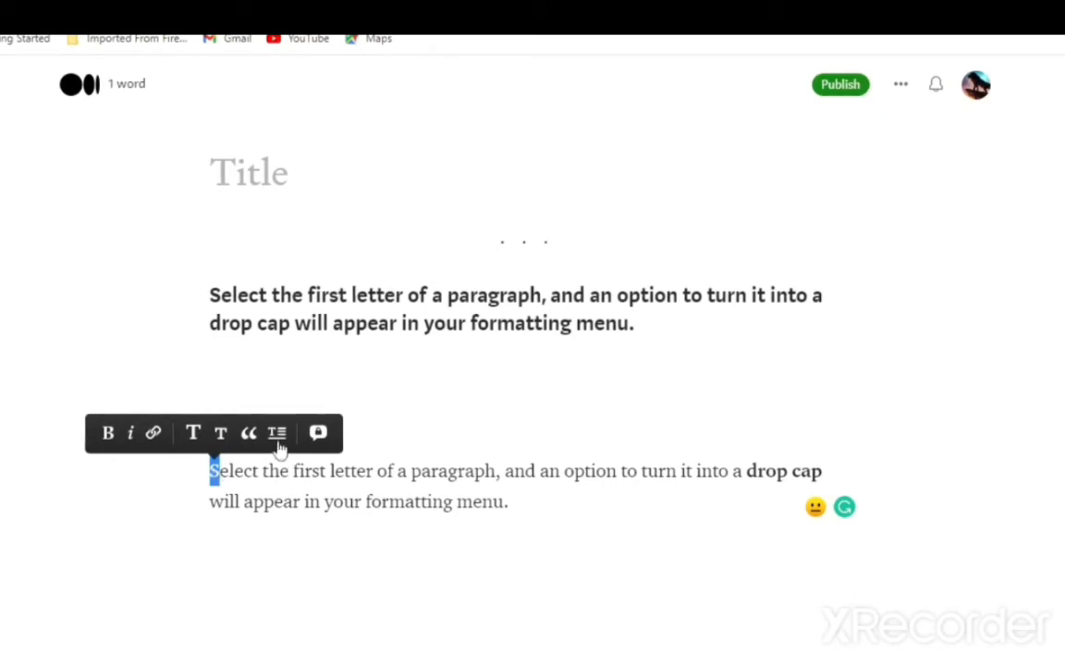
pyautogui.click(276, 434)
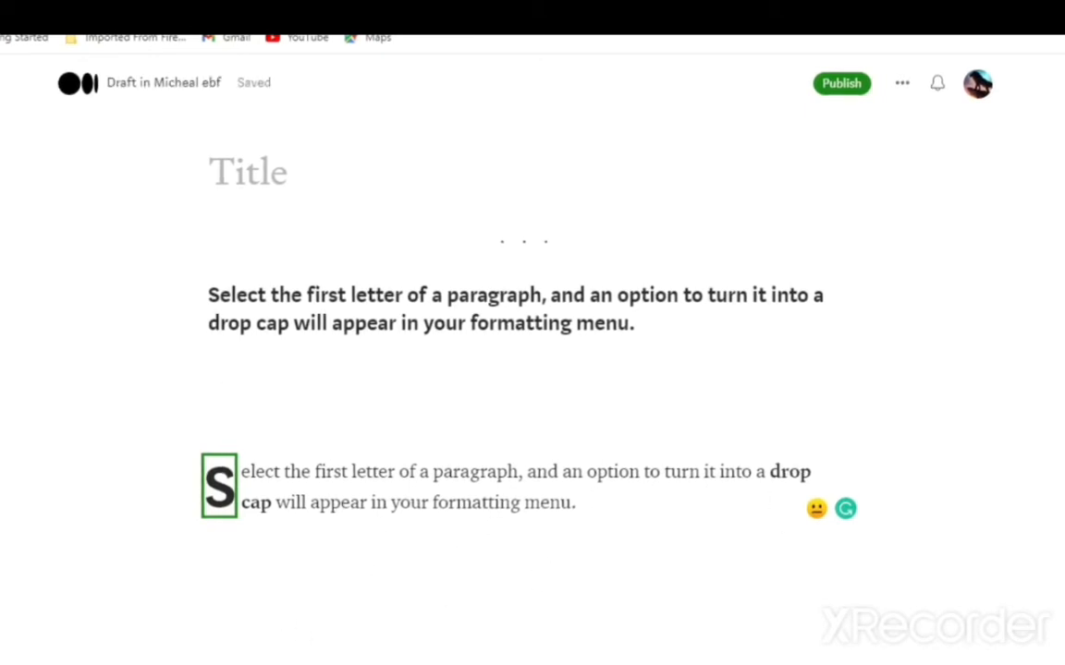
# Add the private note "gfrfjytjytuuktutut" to the quoted Node.js paragraph in the Filmtech draft
pyautogui.moveTo(558, 663)
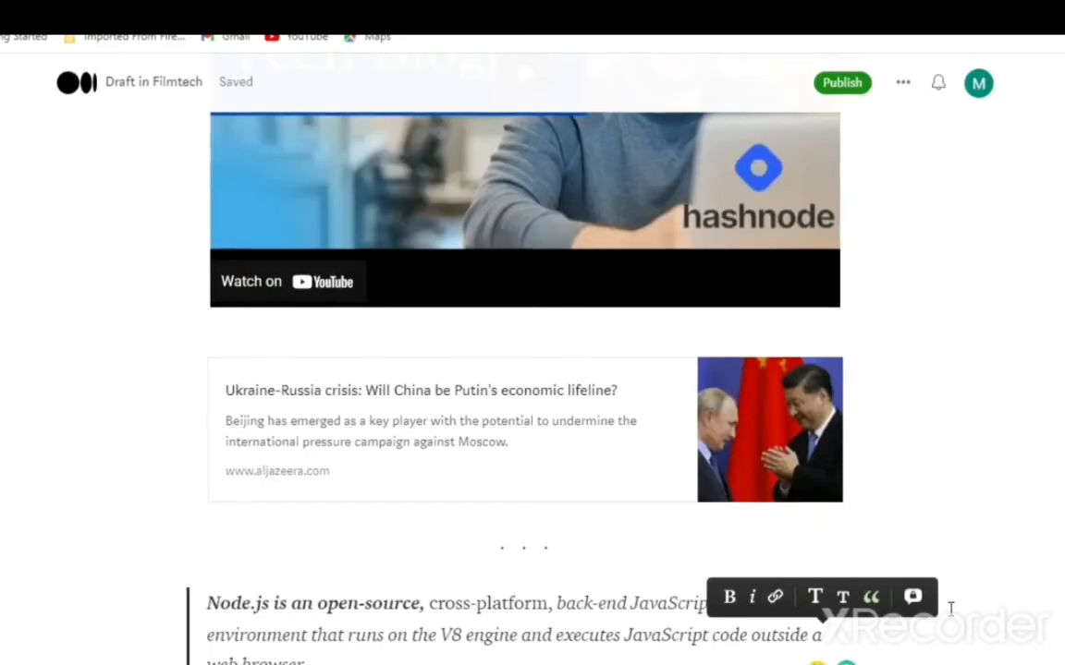
pyautogui.click(913, 598)
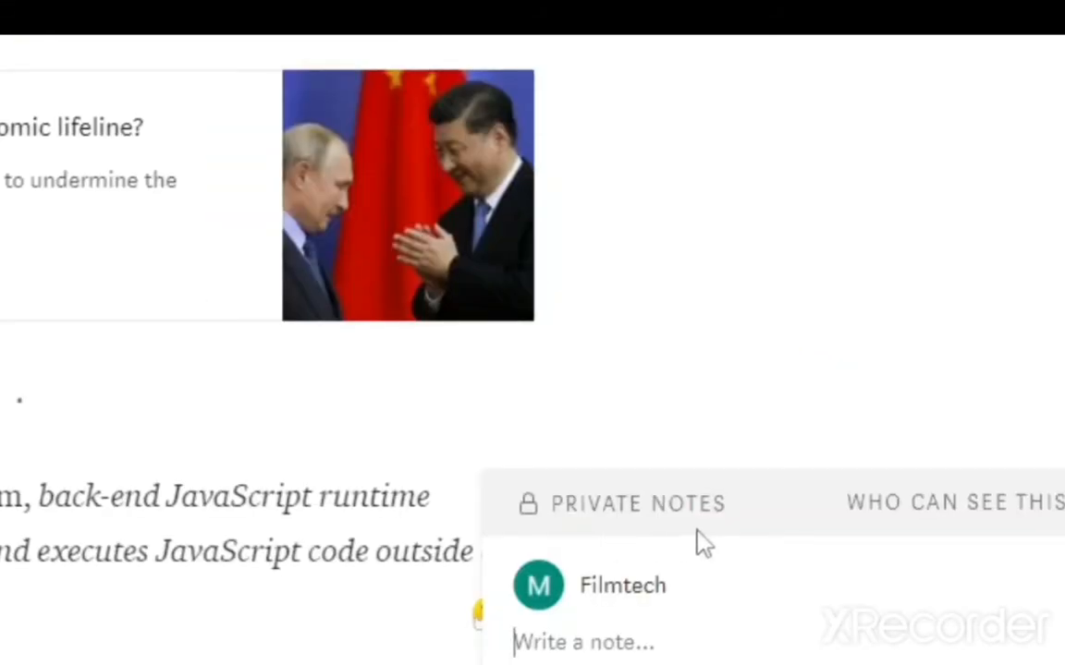
pyautogui.write('gfrfjytjytuuktutu')
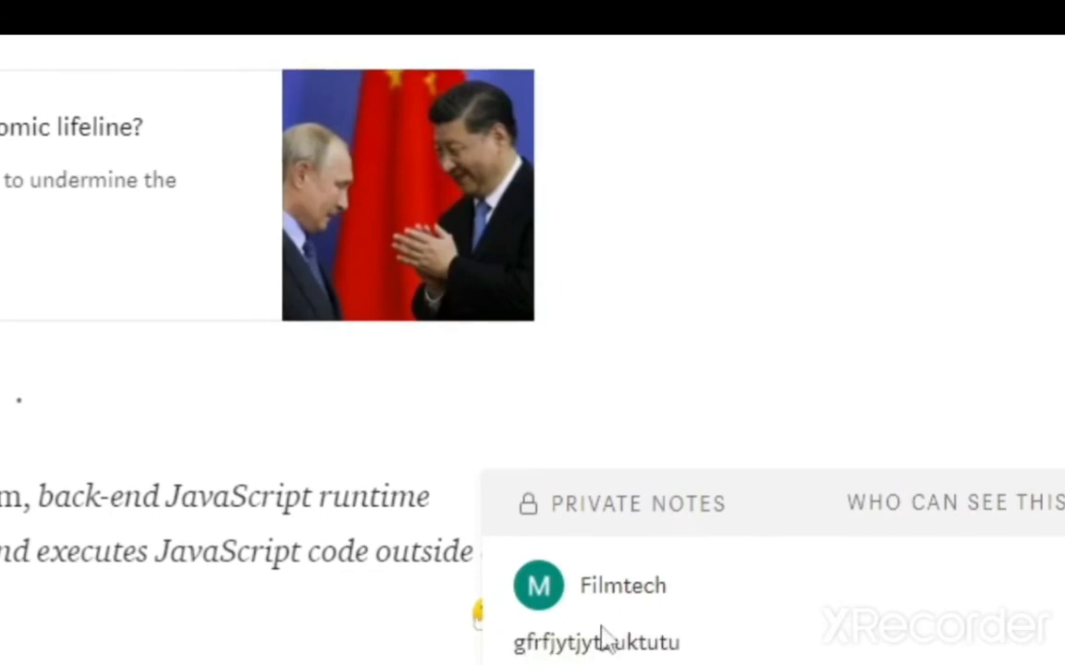
pyautogui.write('t')
pyautogui.press('Return')
pyautogui.scroll(-1, 940, 299)
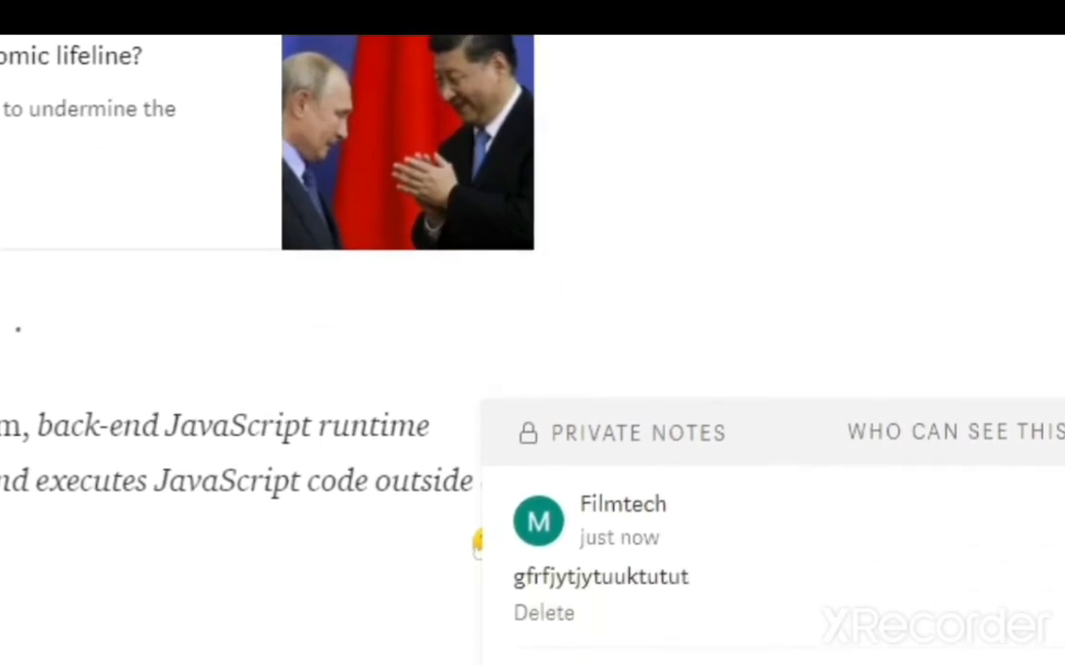
pyautogui.moveTo(898, 433)
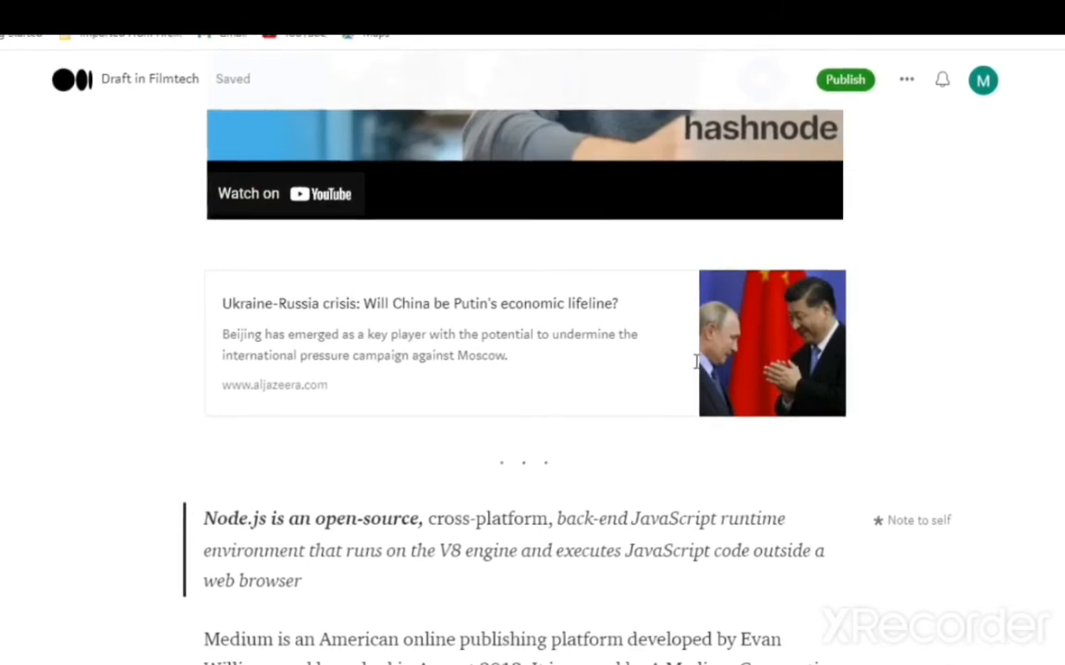
# Open the publishing settings of the Filmtech draft and add the tag War
pyautogui.scroll(1, 687, 384)
pyautogui.scroll(4, 688, 384)
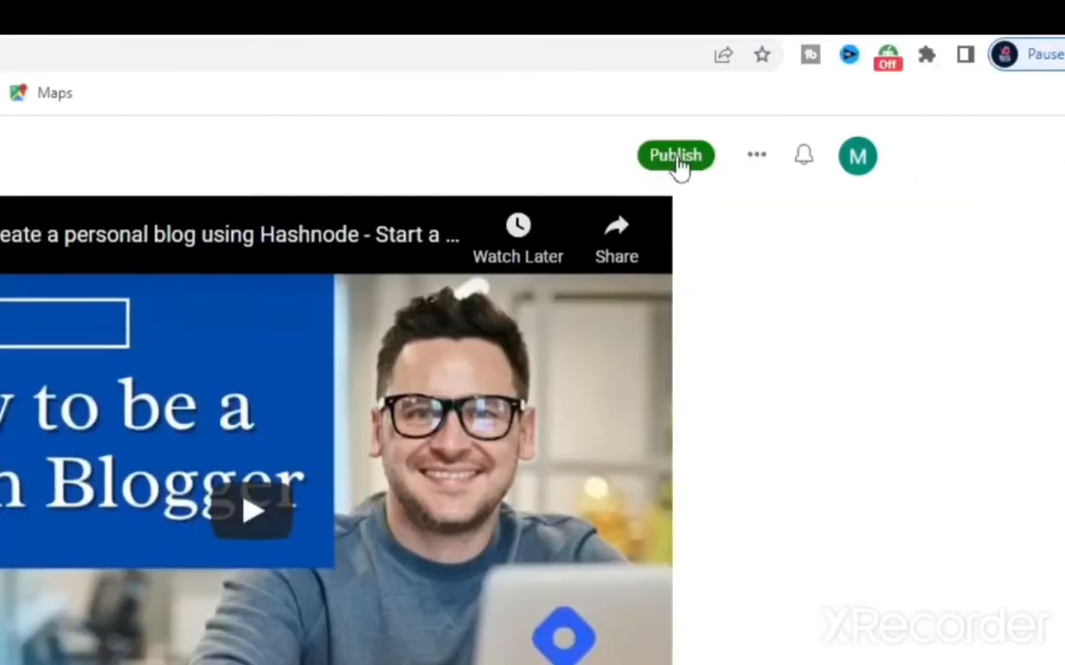
pyautogui.click(676, 158)
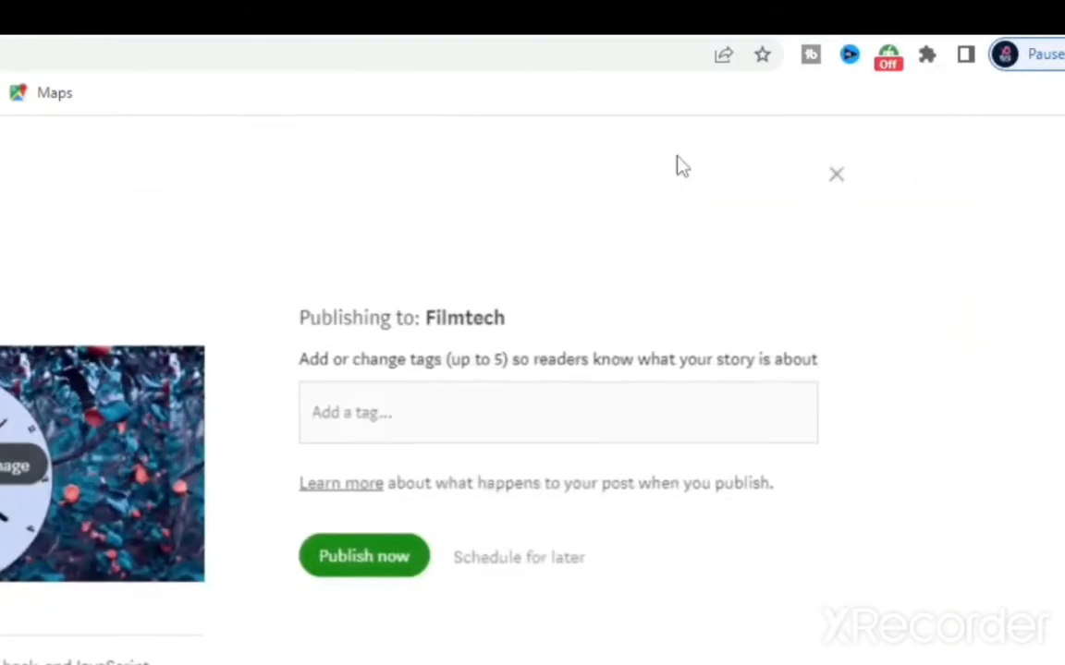
pyautogui.click(375, 400)
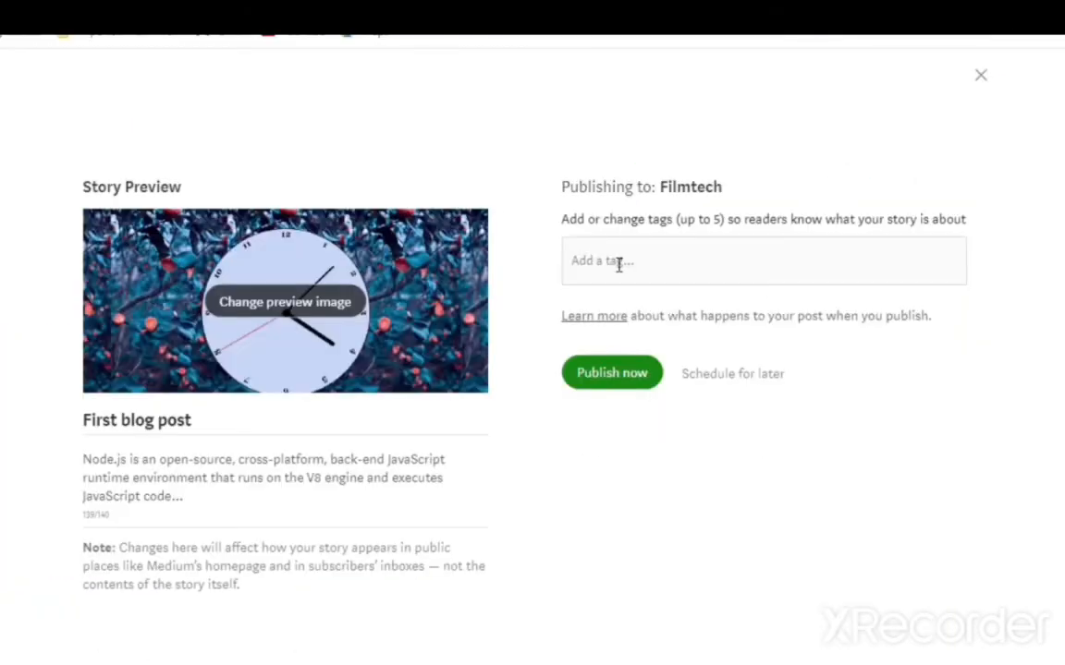
pyautogui.write('war')
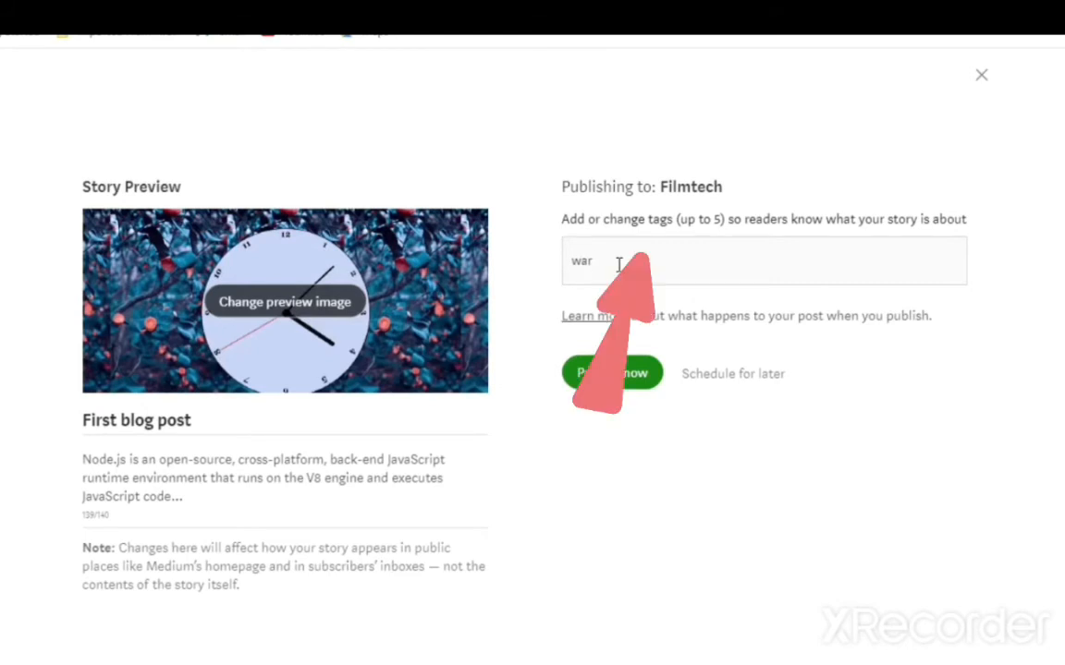
pyautogui.click(550, 307)
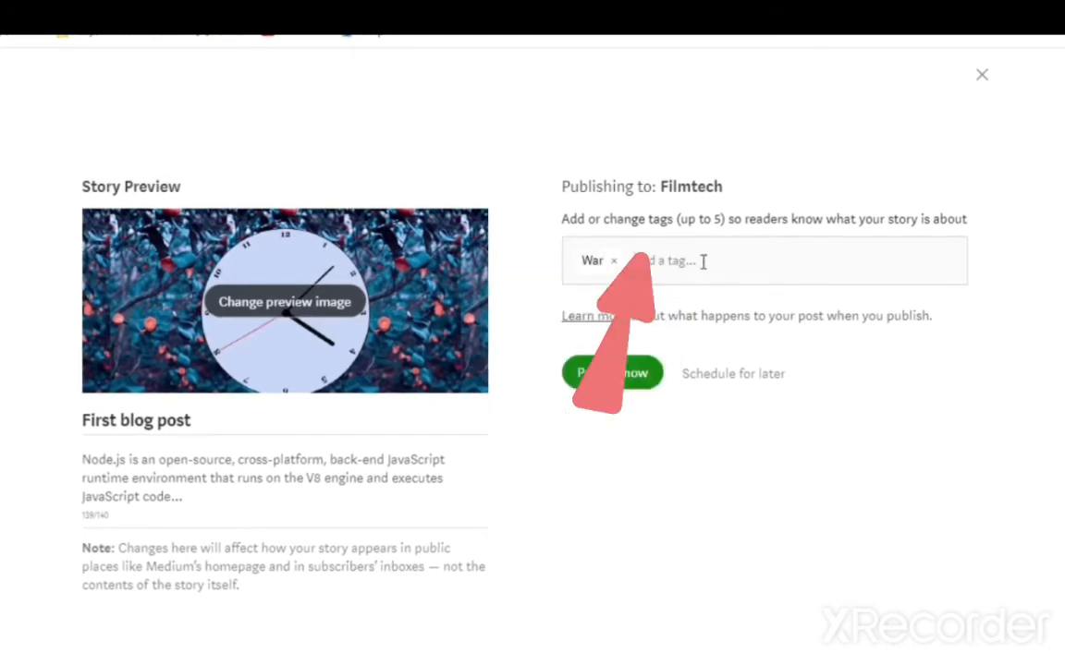
# Add the tags Russian, Ukraine, Us and Blog to the story
pyautogui.write('russia')
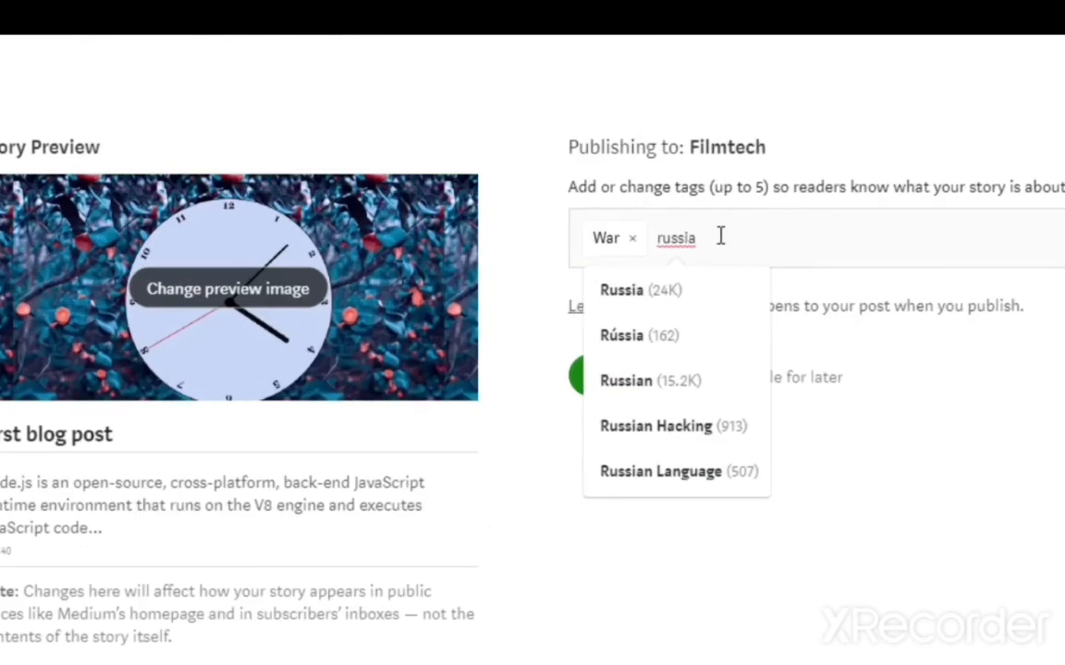
pyautogui.click(661, 388)
pyautogui.write('ur')
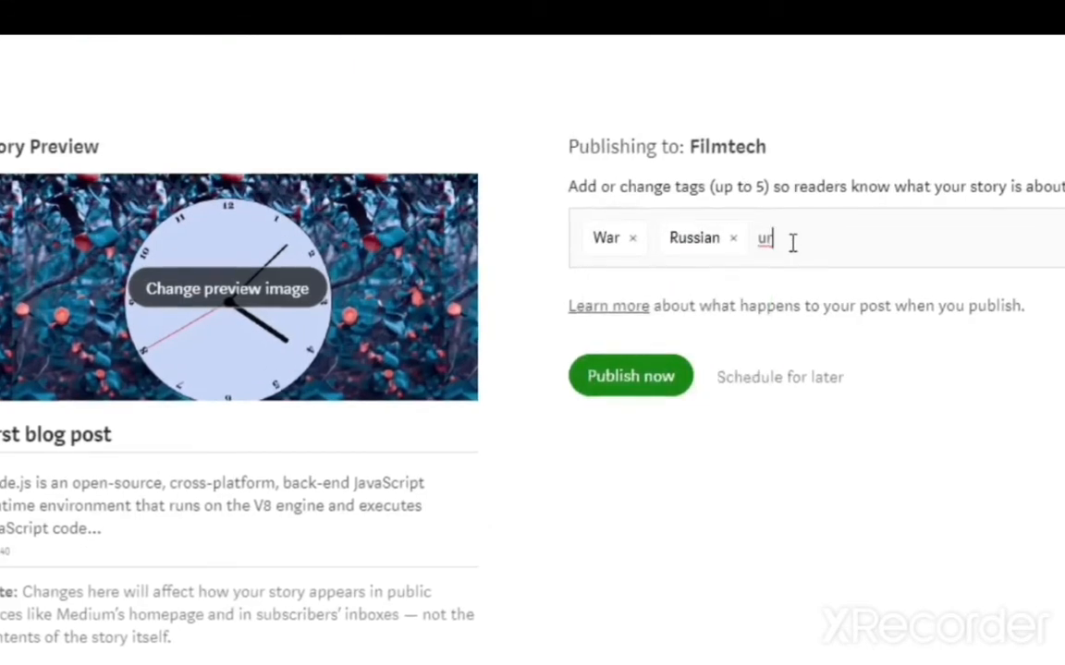
pyautogui.write('krain')
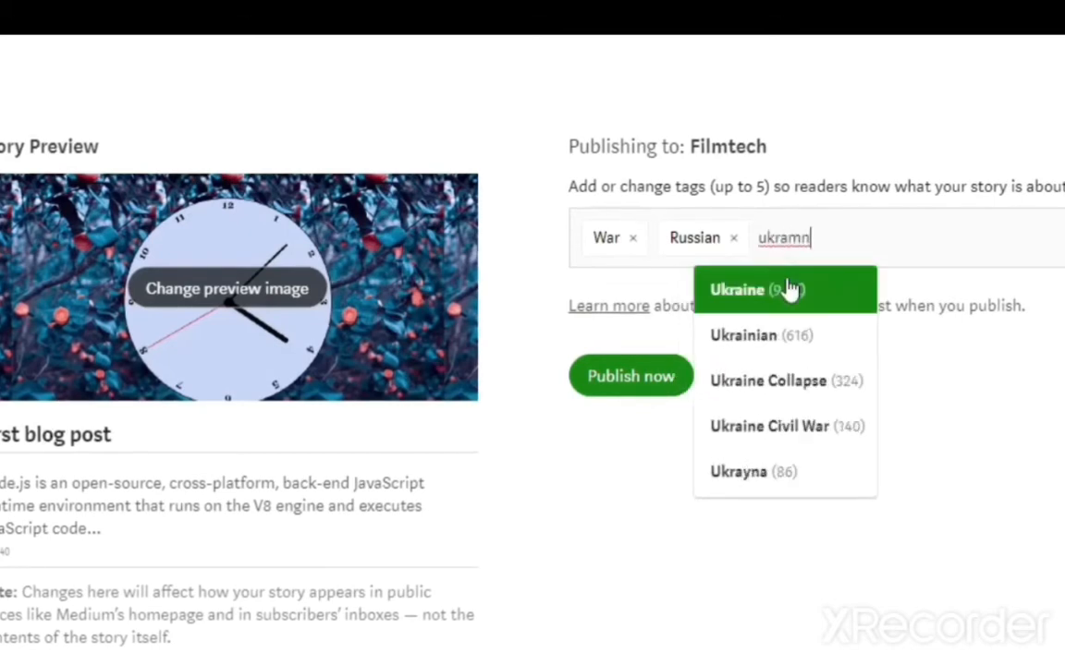
pyautogui.click(786, 293)
pyautogui.write('us')
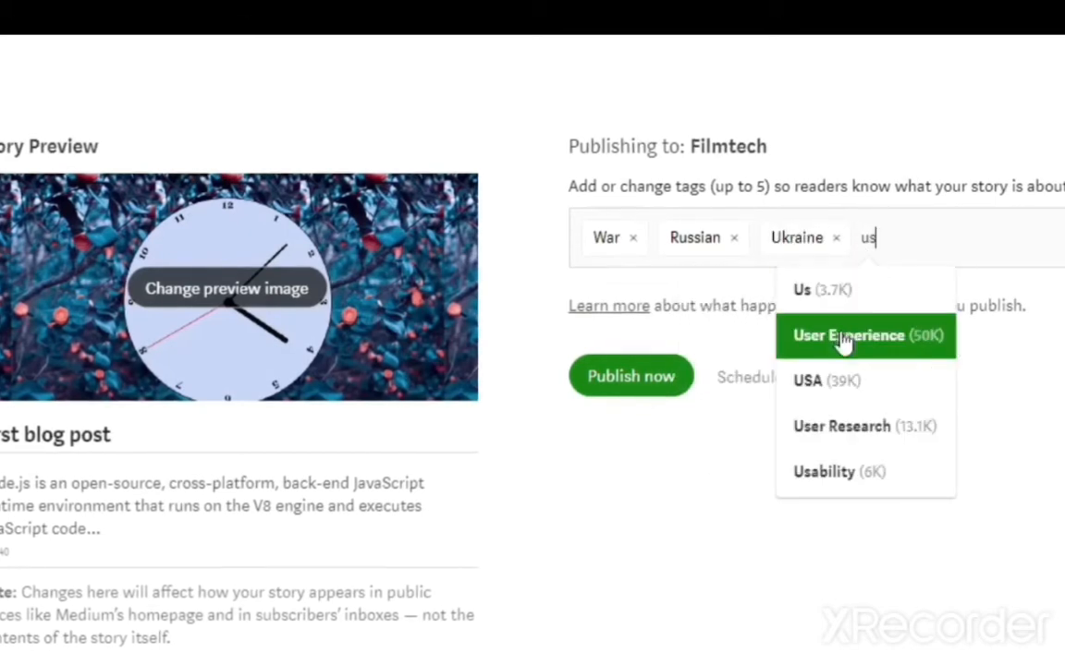
pyautogui.click(848, 305)
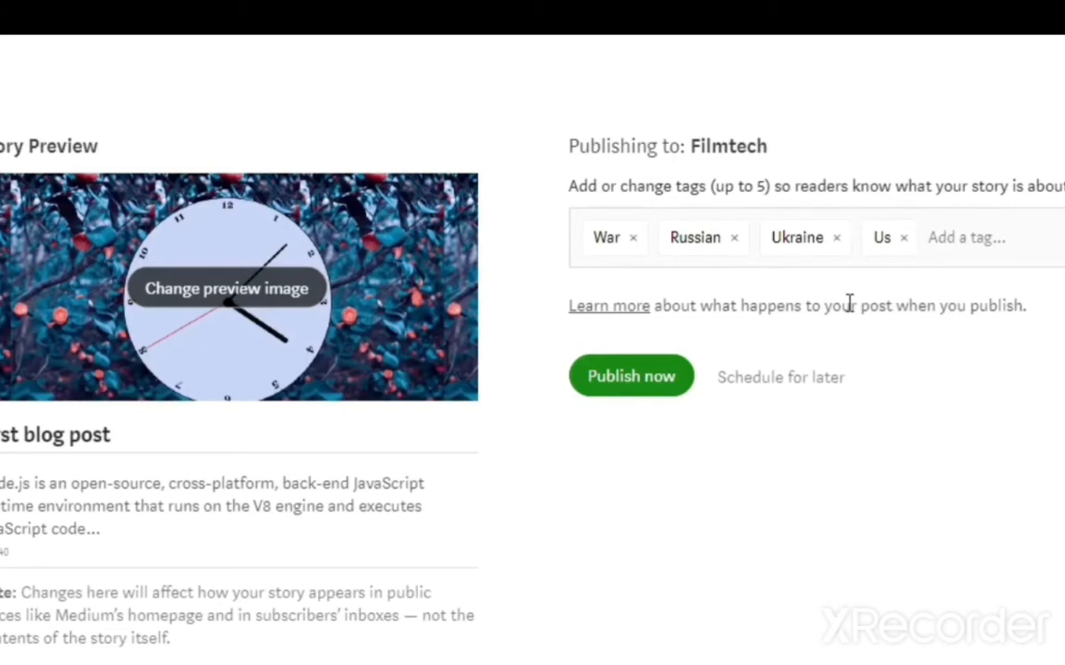
pyautogui.write('blog')
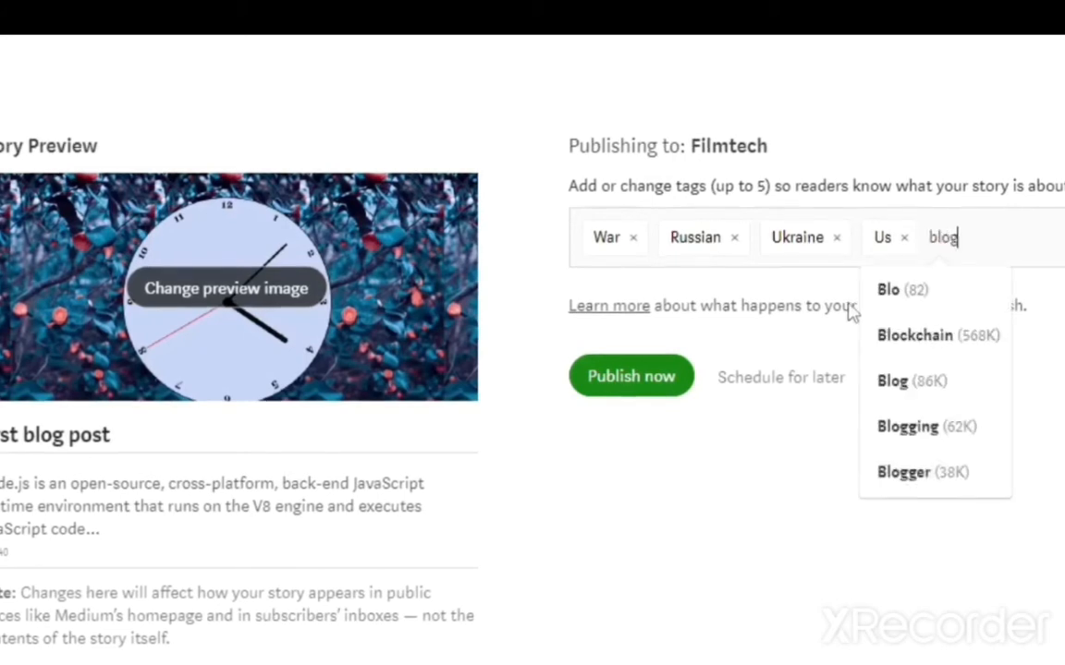
pyautogui.click(848, 303)
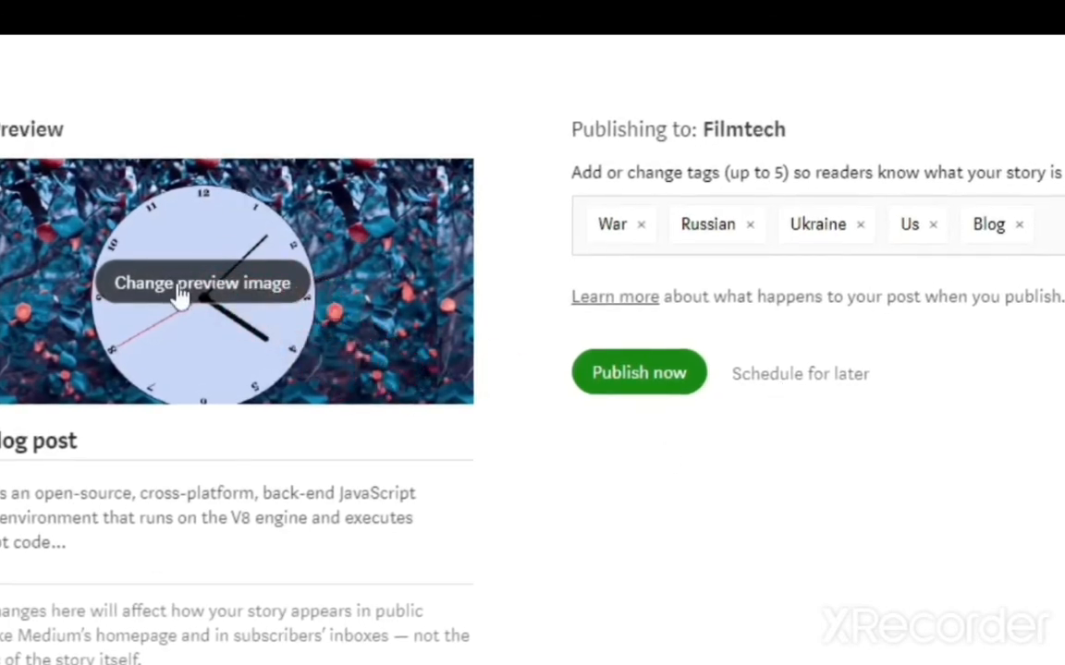
# Choose the photo of the two coffee cups as the story's preview image
pyautogui.click(181, 294)
pyautogui.click(210, 333)
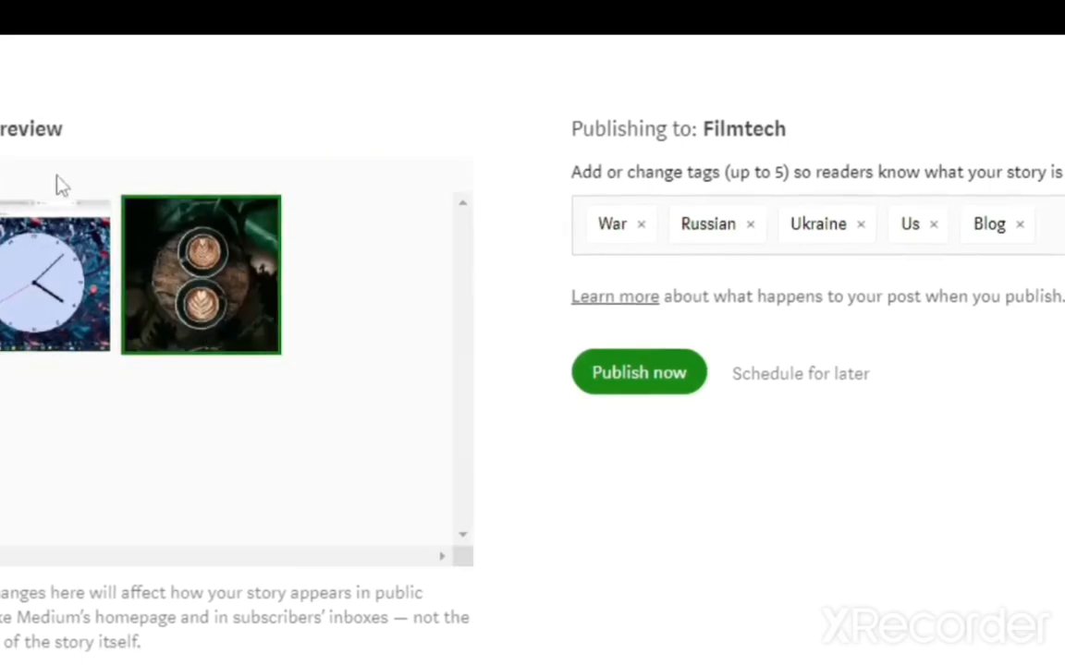
pyautogui.click(2, 173)
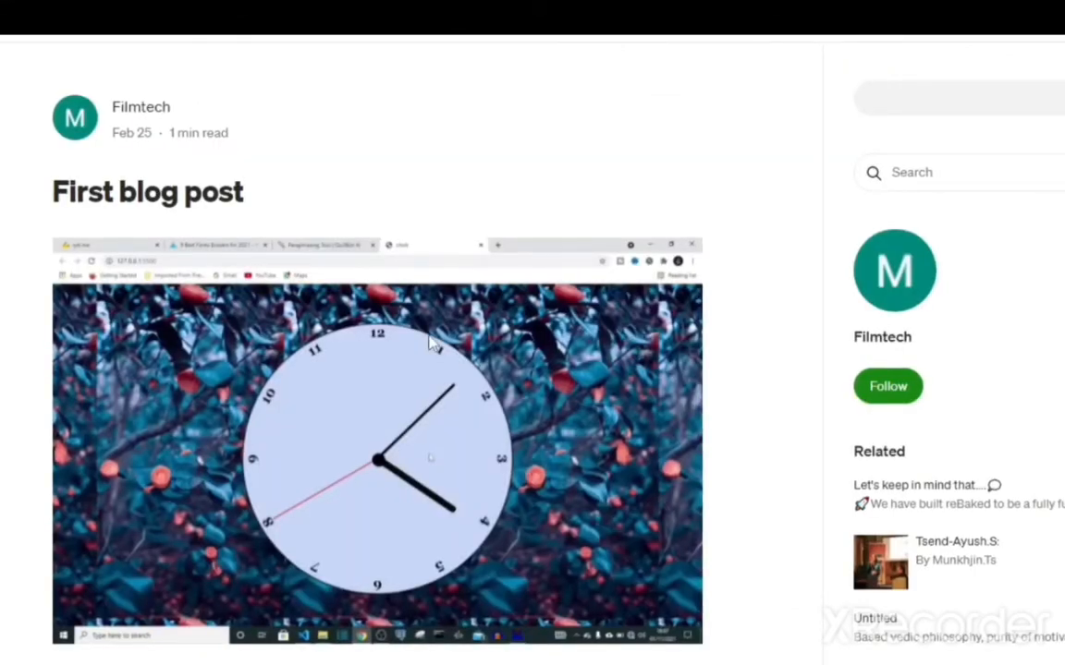
# Look through the published "First blog post" from its title past the images and embeds to the closing paragraph
pyautogui.scroll(-2, 269, 365)
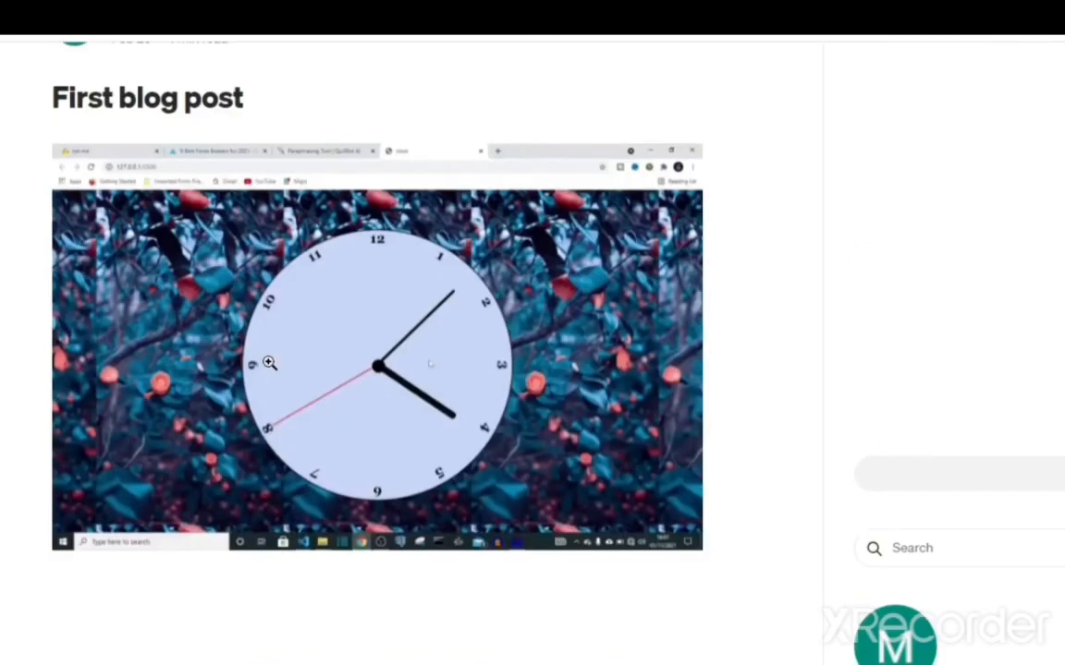
pyautogui.scroll(2, 269, 363)
pyautogui.scroll(-5, 268, 363)
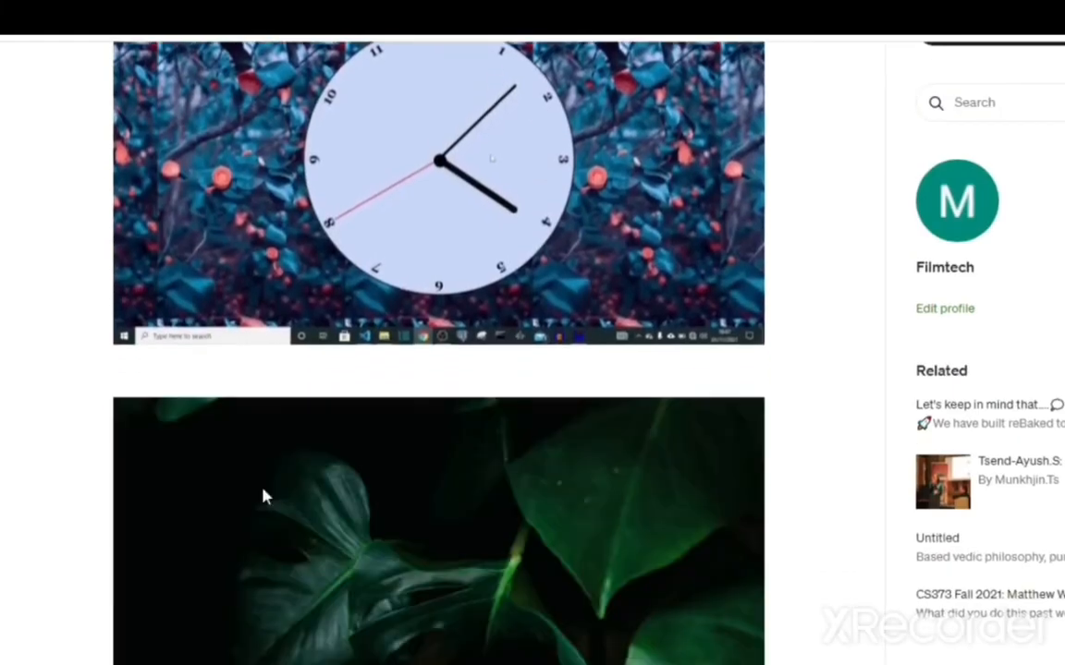
pyautogui.scroll(-6, 352, 559)
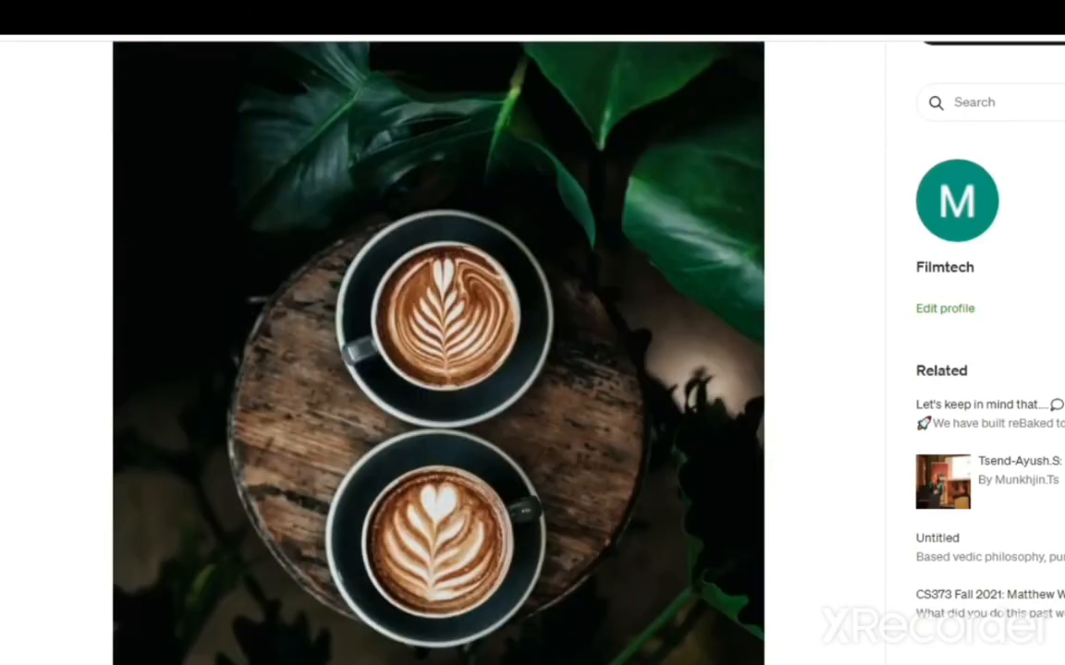
pyautogui.scroll(-5, 438, 351)
pyautogui.scroll(-5, 632, 644)
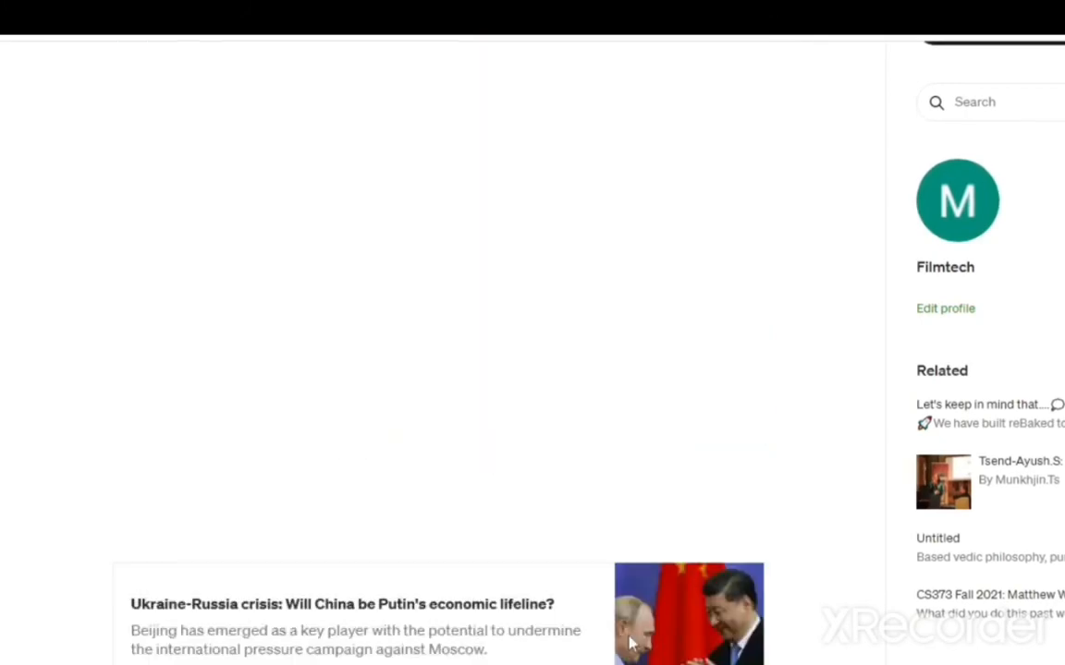
pyautogui.scroll(-6, 632, 644)
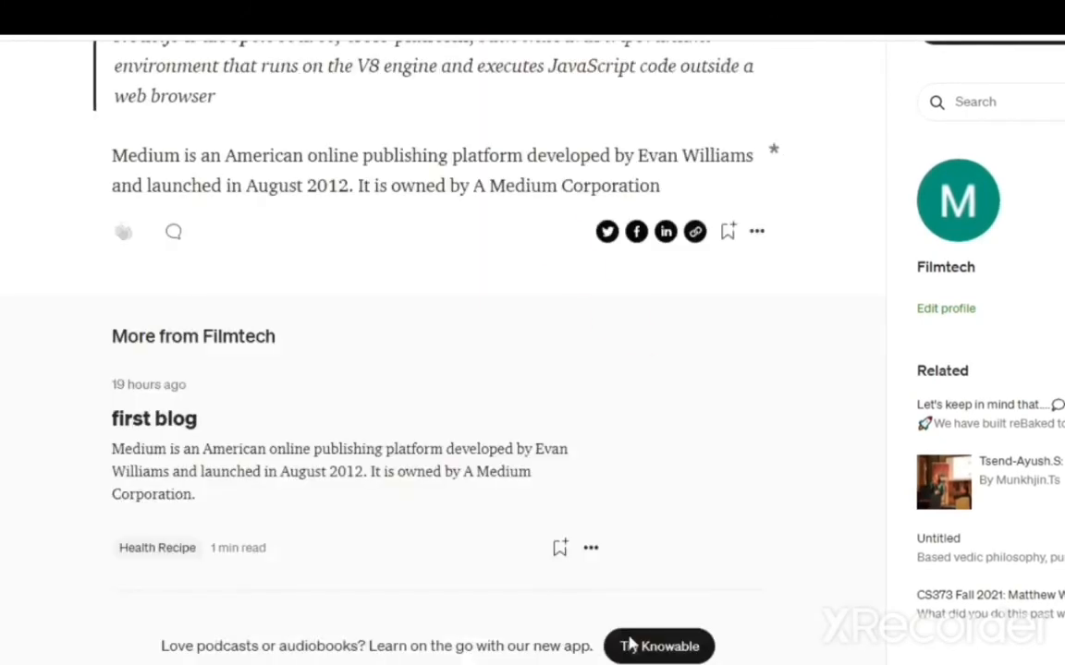
# View the published story's stats, checking its views and member reading time, and return to the story
pyautogui.scroll(5, 631, 644)
pyautogui.scroll(-3, 631, 644)
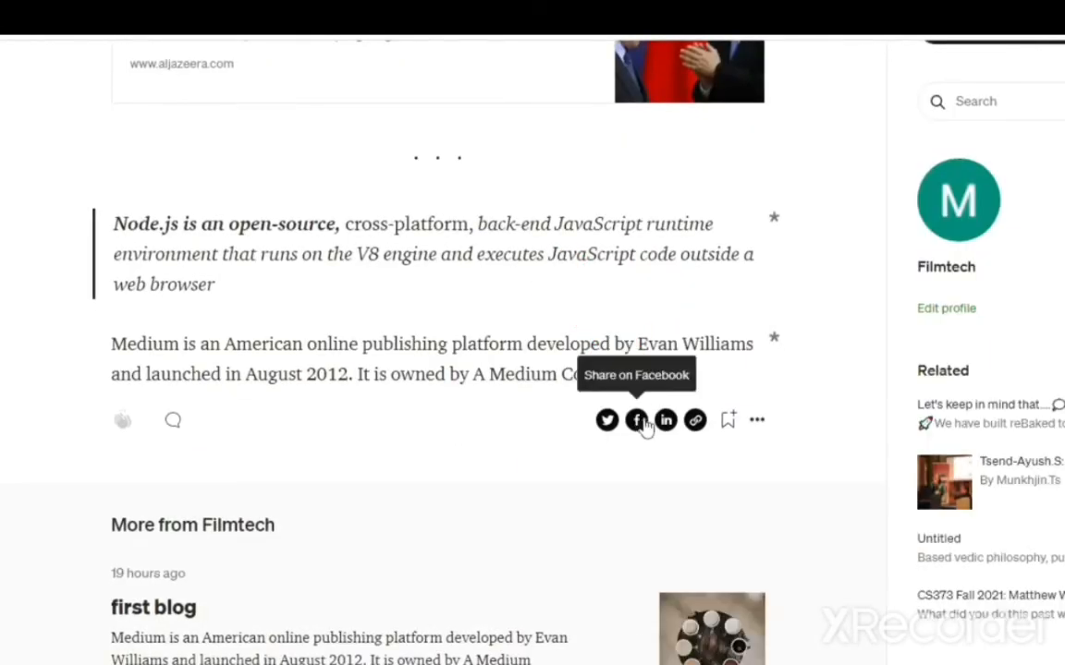
pyautogui.click(756, 421)
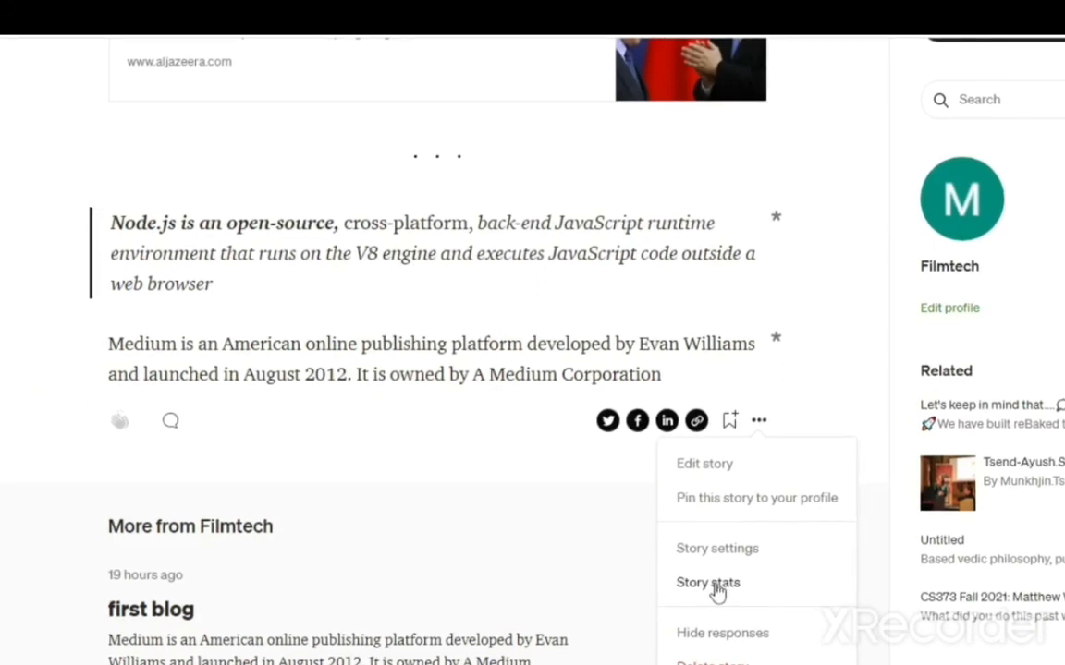
pyautogui.click(717, 583)
pyautogui.scroll(-5, 591, 425)
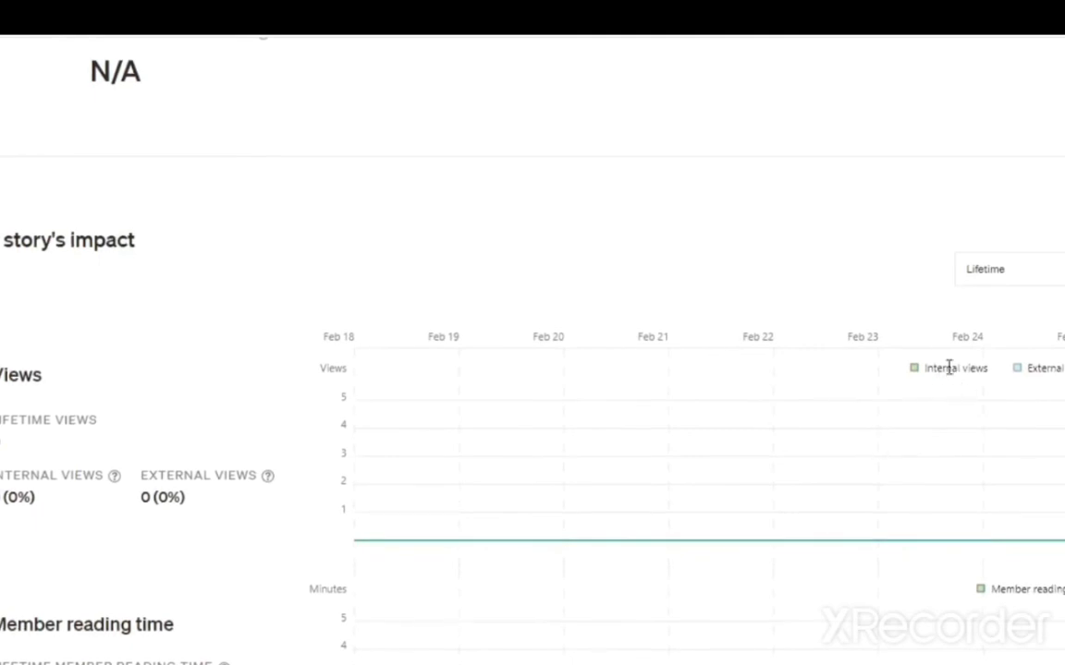
pyautogui.scroll(-2, 554, 294)
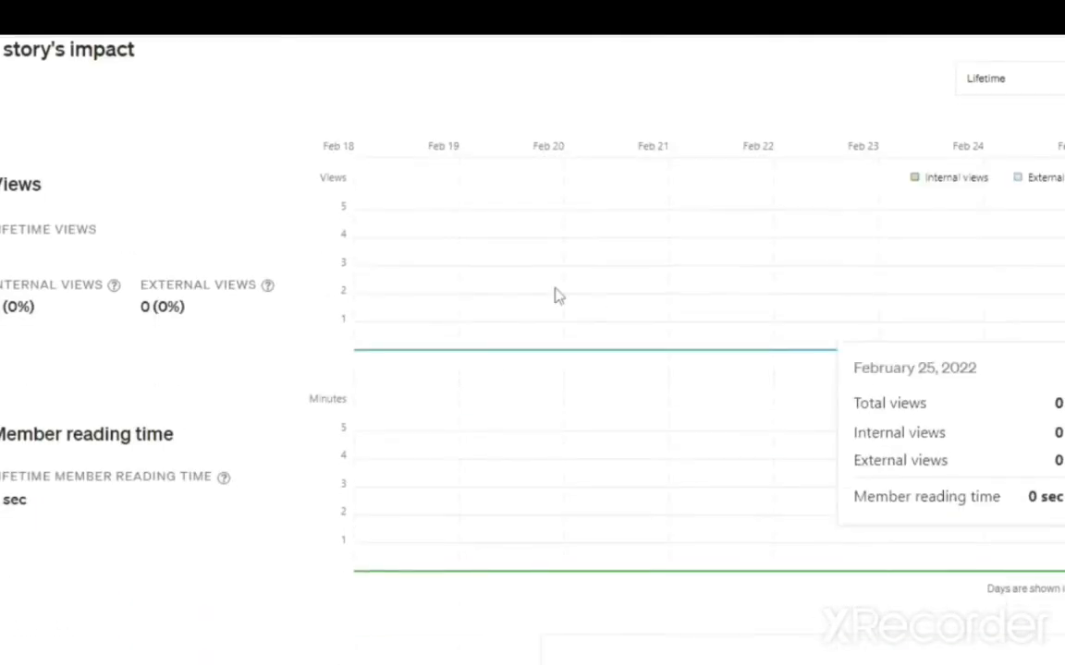
pyautogui.scroll(4, 557, 294)
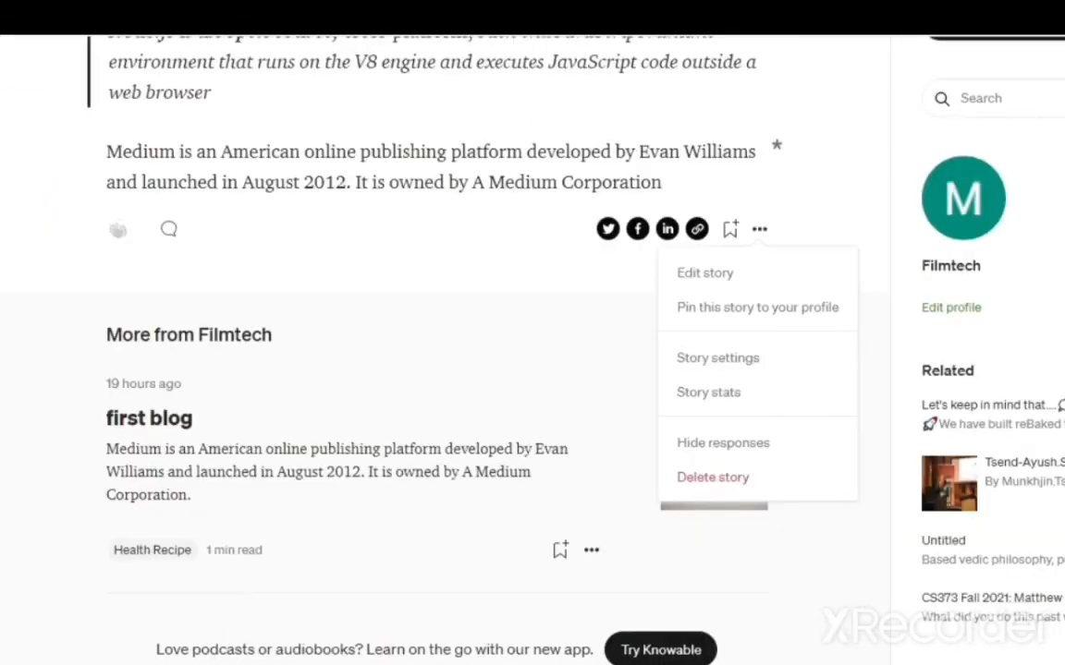
pyautogui.press('Escape')
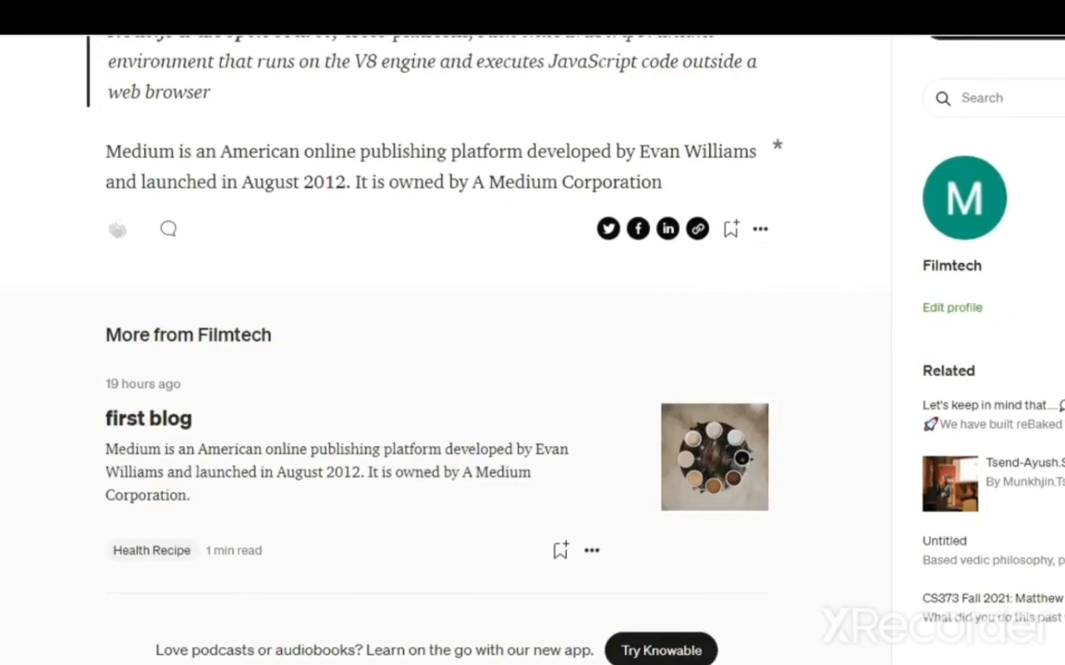
# Open the Partner Program page from the account options and go to its eligibility criteria
pyautogui.click(2, 658)
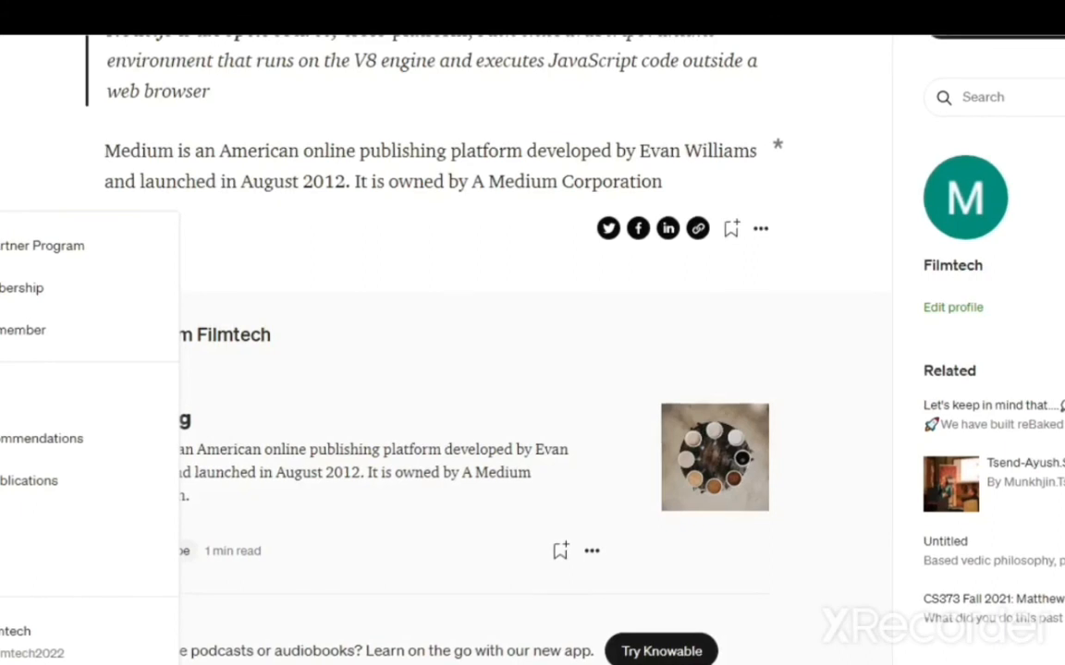
pyautogui.click(71, 256)
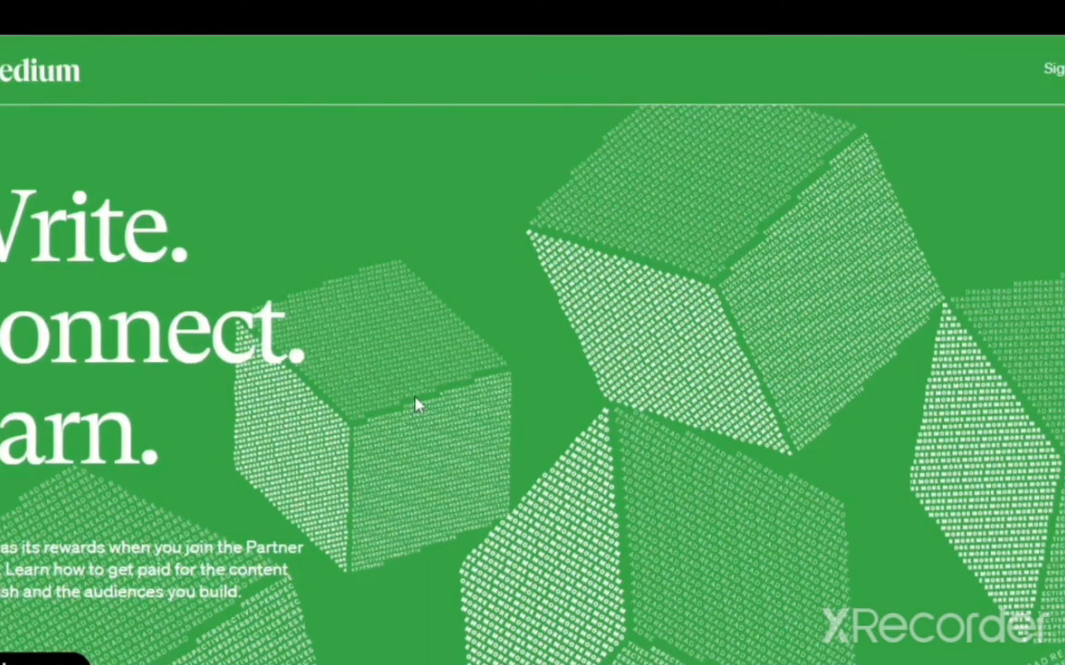
pyautogui.scroll(-15, 416, 406)
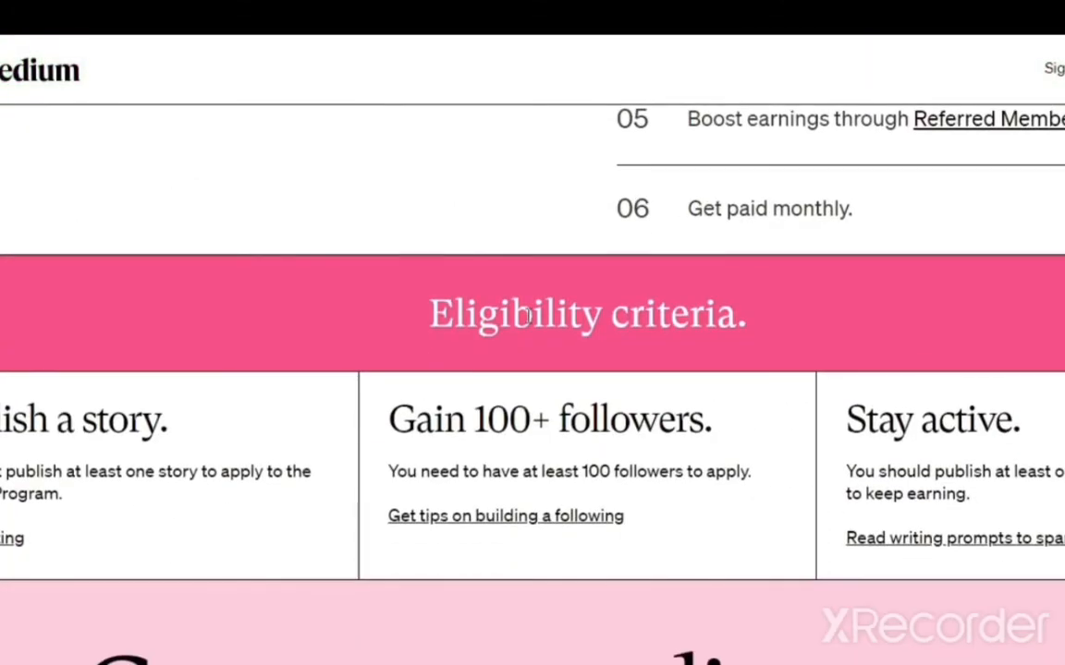